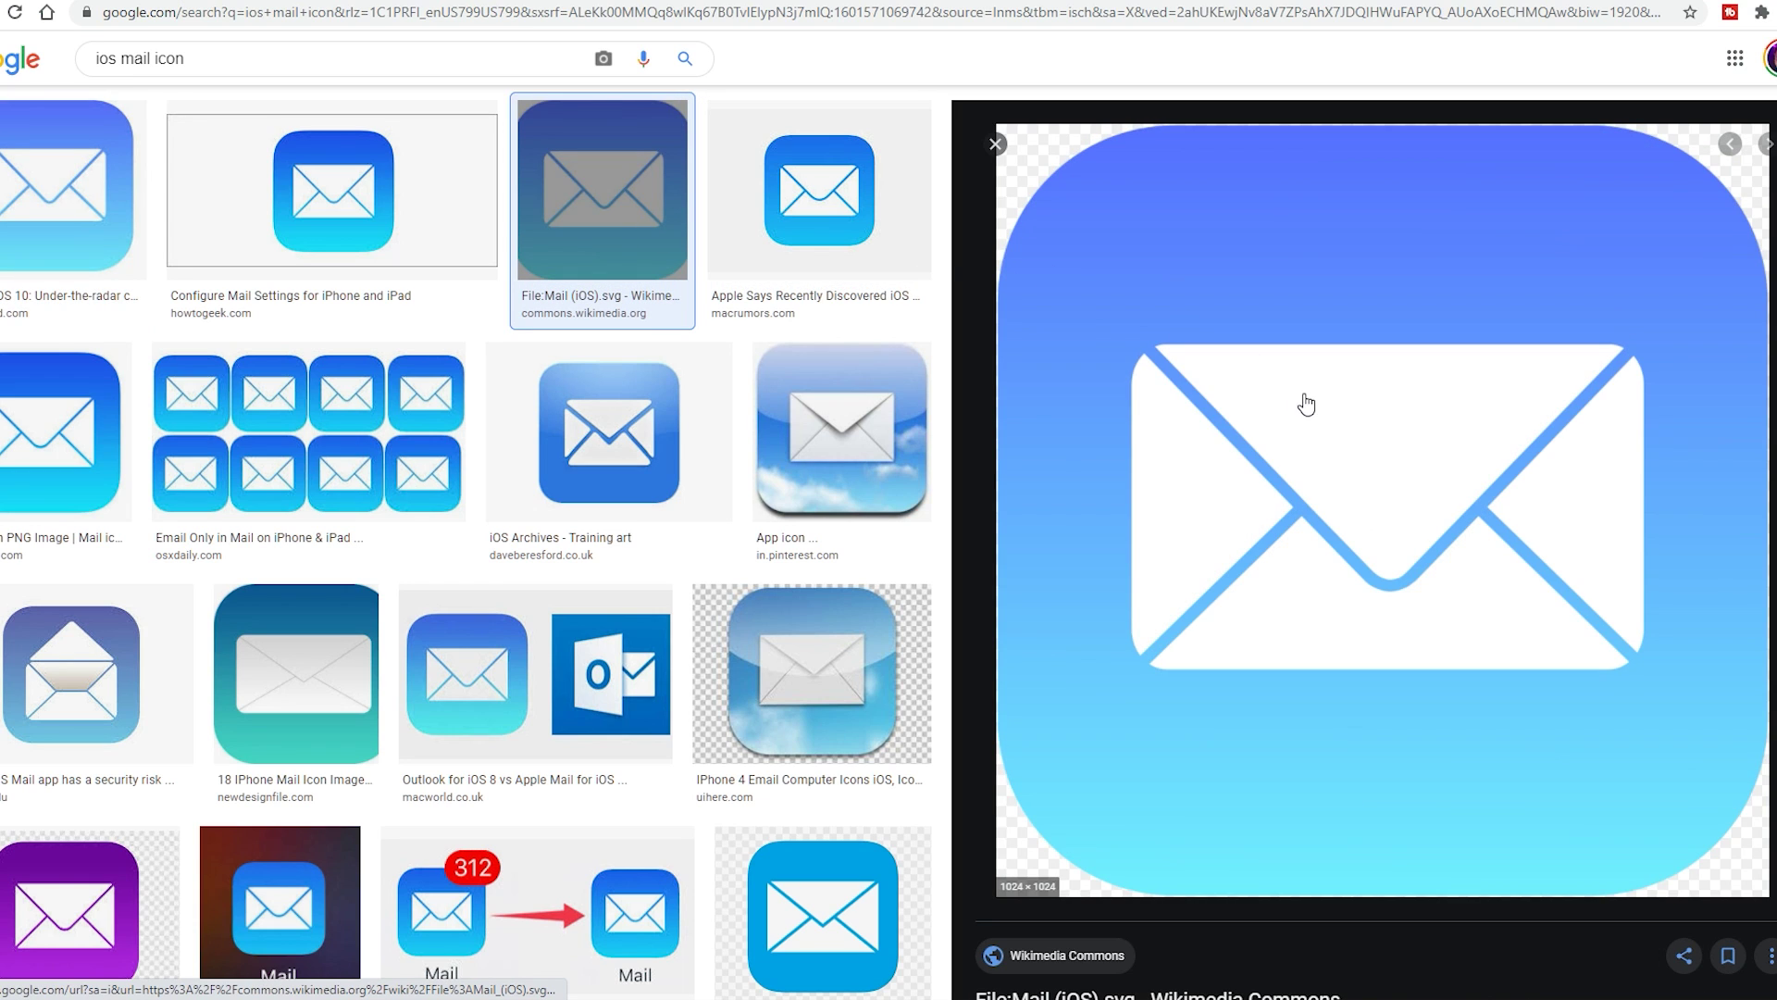
Bring up the image options for the iOS Mail icon preview in Google Images.
{"action": "right_click", "coordinate": [1305, 399]}
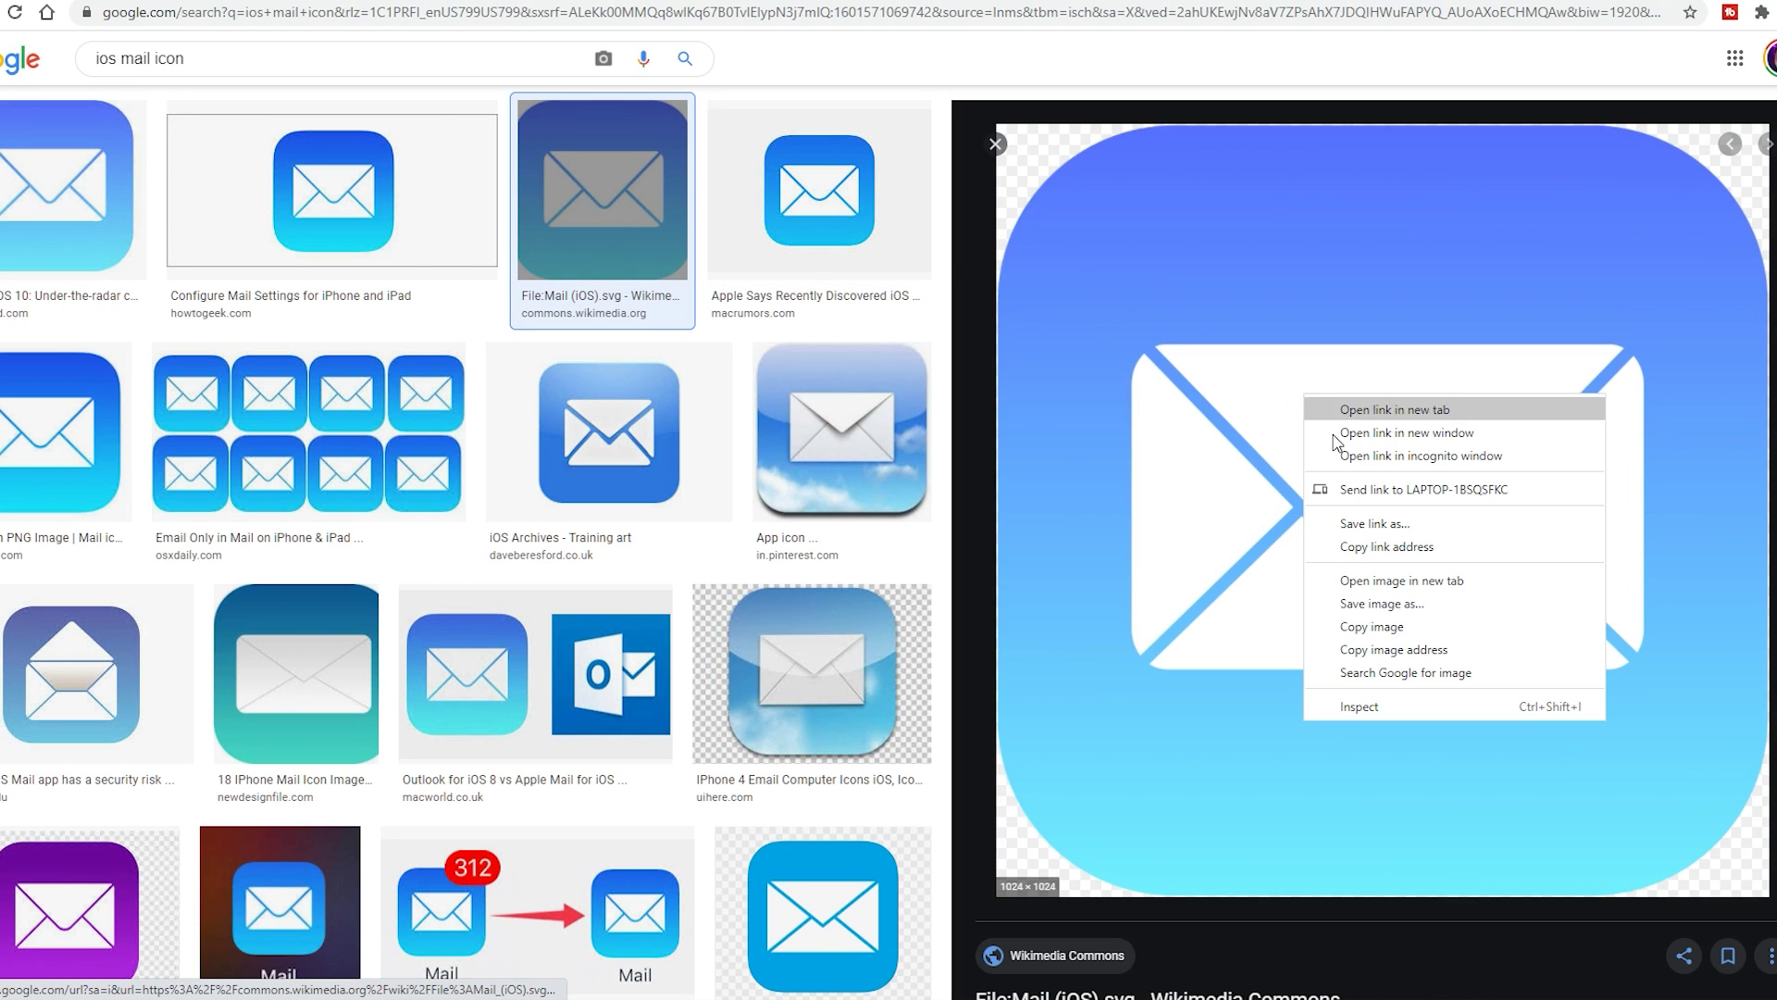
Copy the Mail icon, drop it in as a reference image, clear its rotation and rotate 90.
{"action": "left_click", "coordinate": [1379, 626]}
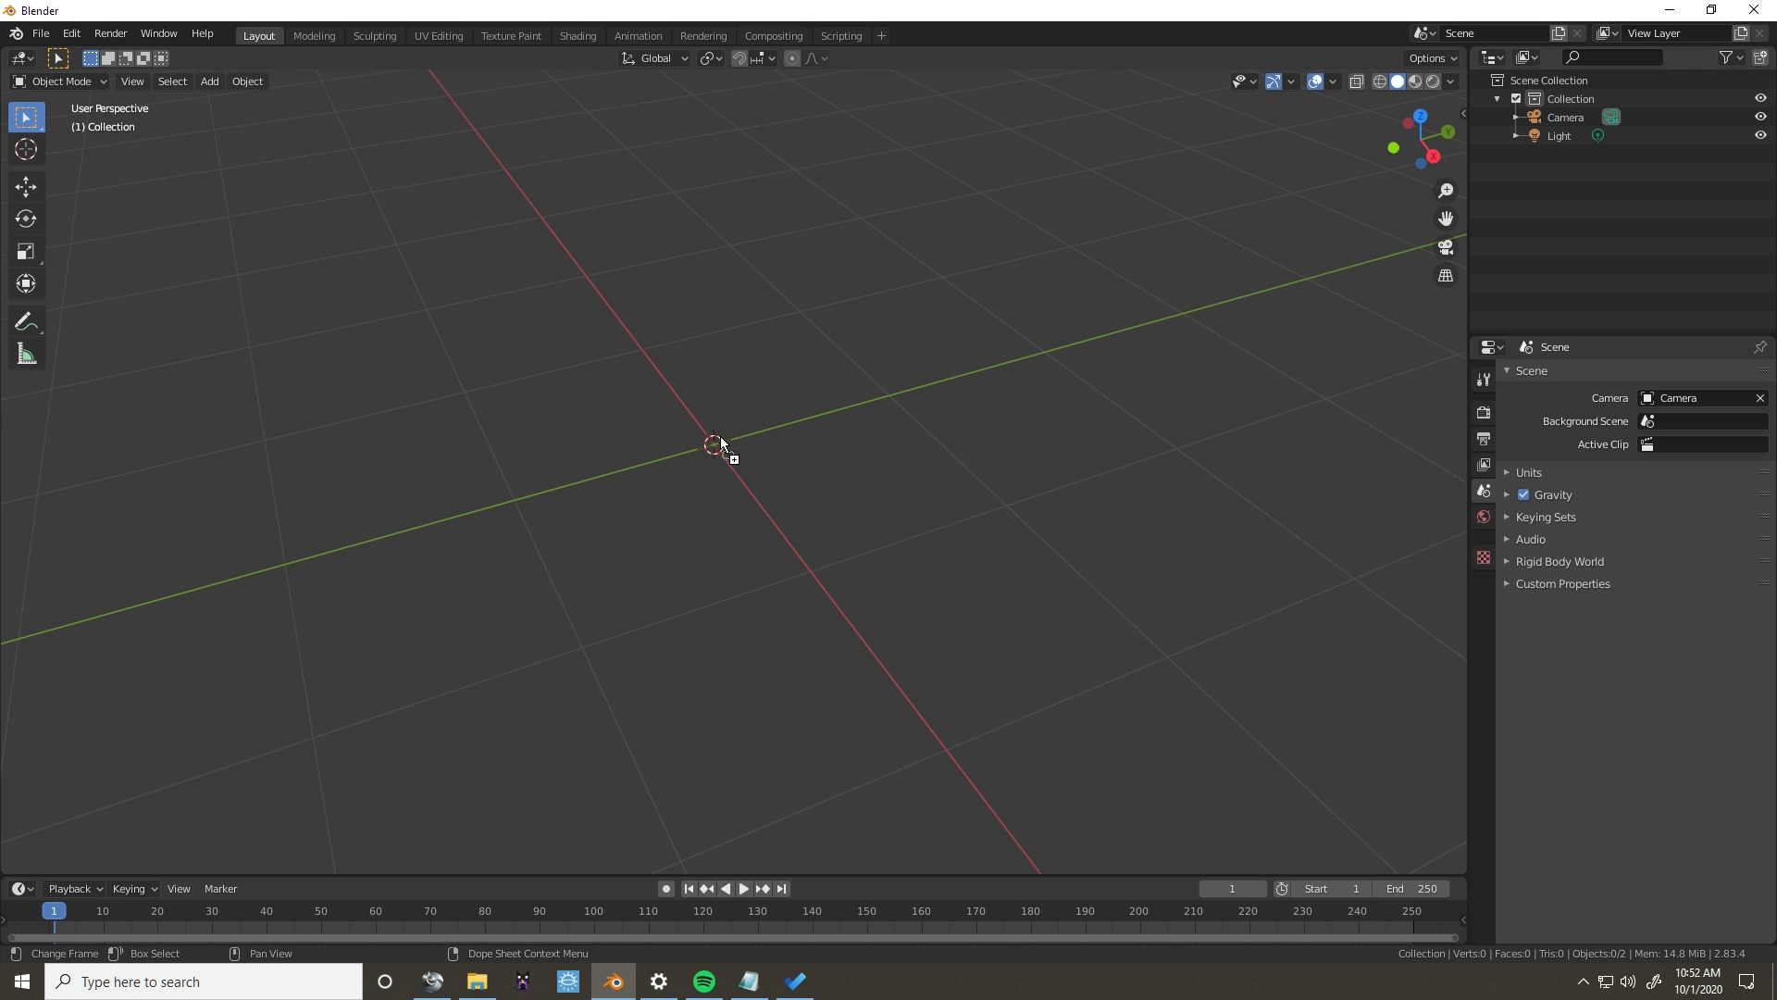
{"action": "left_click_drag", "start_coordinate": [721, 438], "coordinate": [725, 424]}
{"action": "key", "text": "alt+r"}
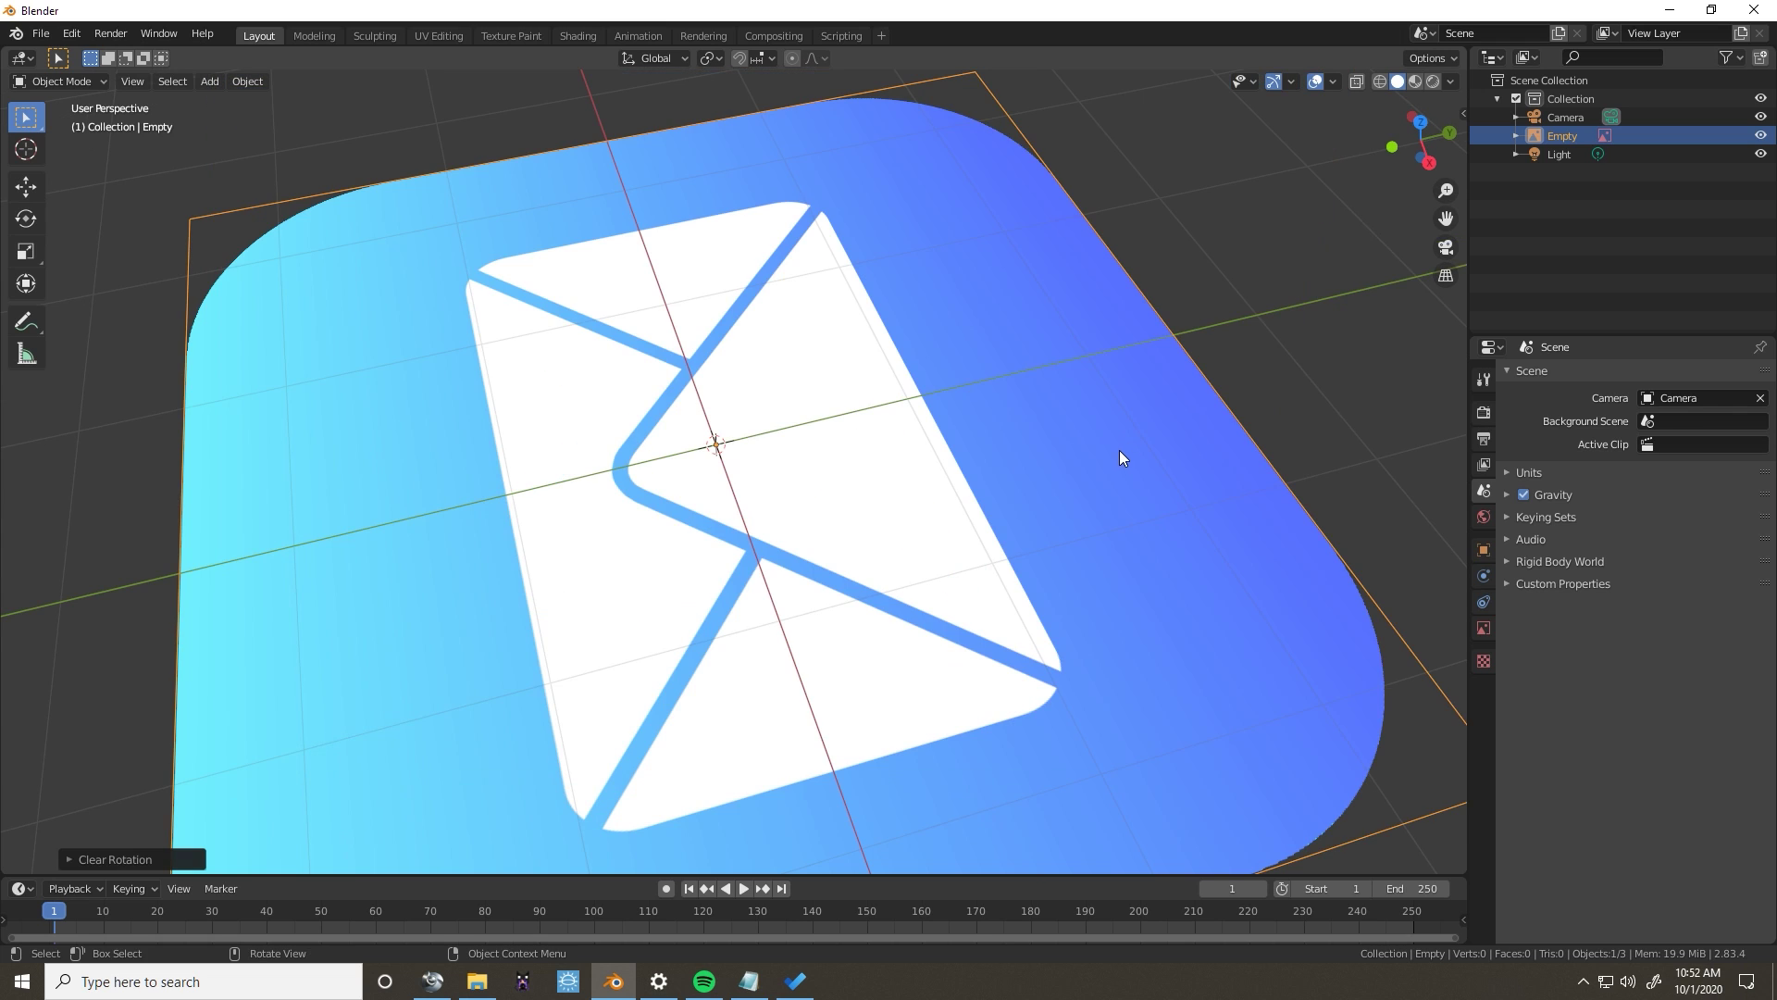
{"action": "scroll", "coordinate": [1112, 451], "scroll_direction": "down", "scroll_amount": 3}
{"action": "middle_click_drag", "start_coordinate": [1075, 453], "coordinate": [1143, 441]}
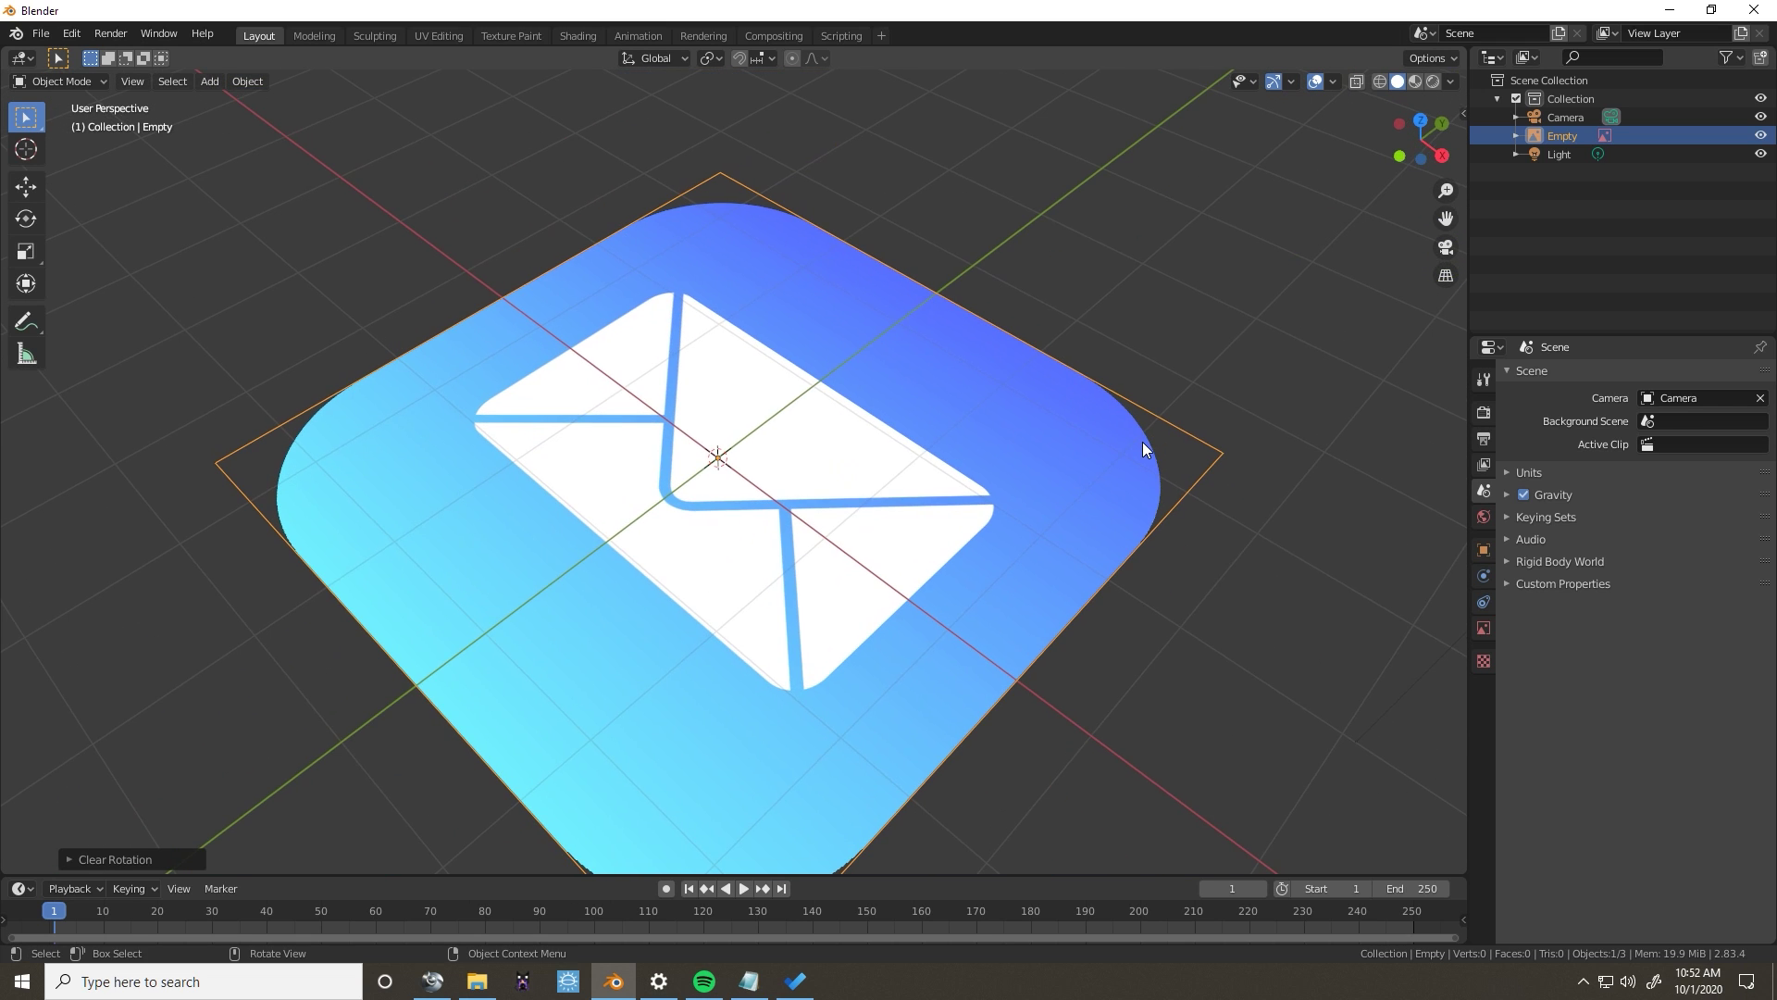
{"action": "type", "text": "r90"}
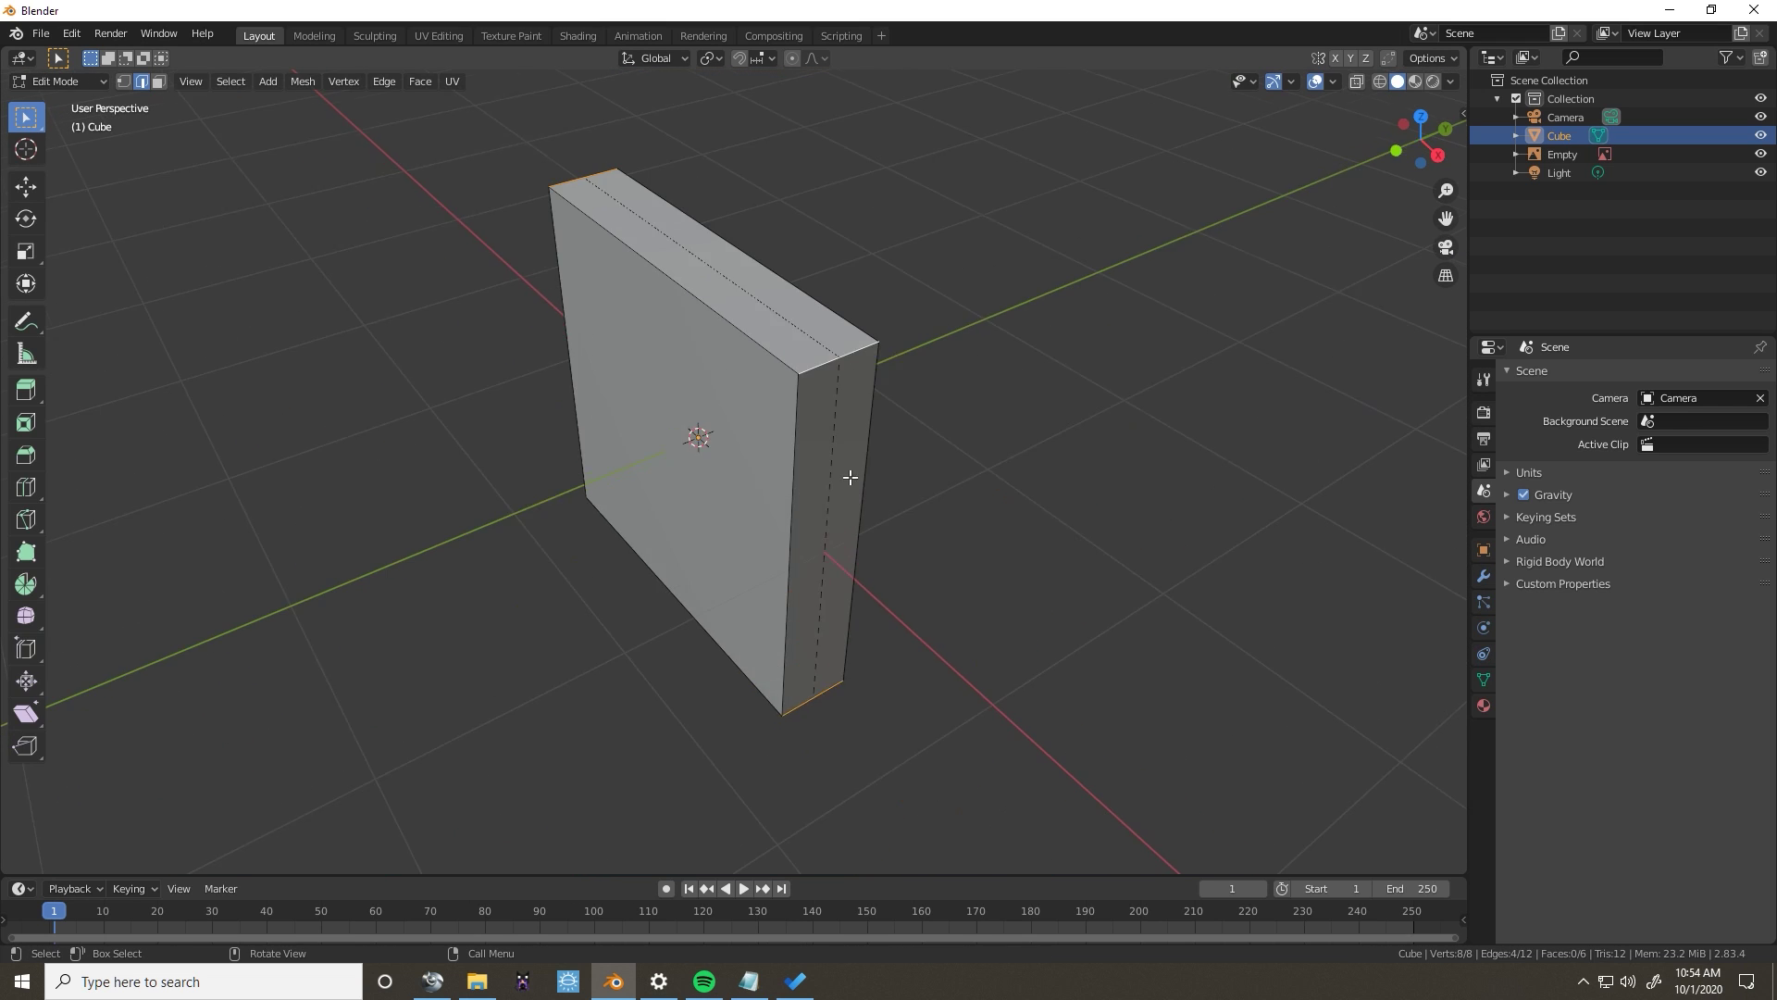
Bevel the flattened cube's corners round in front view to match the icon.
{"action": "middle_click_drag", "start_coordinate": [845, 468], "coordinate": [908, 488]}
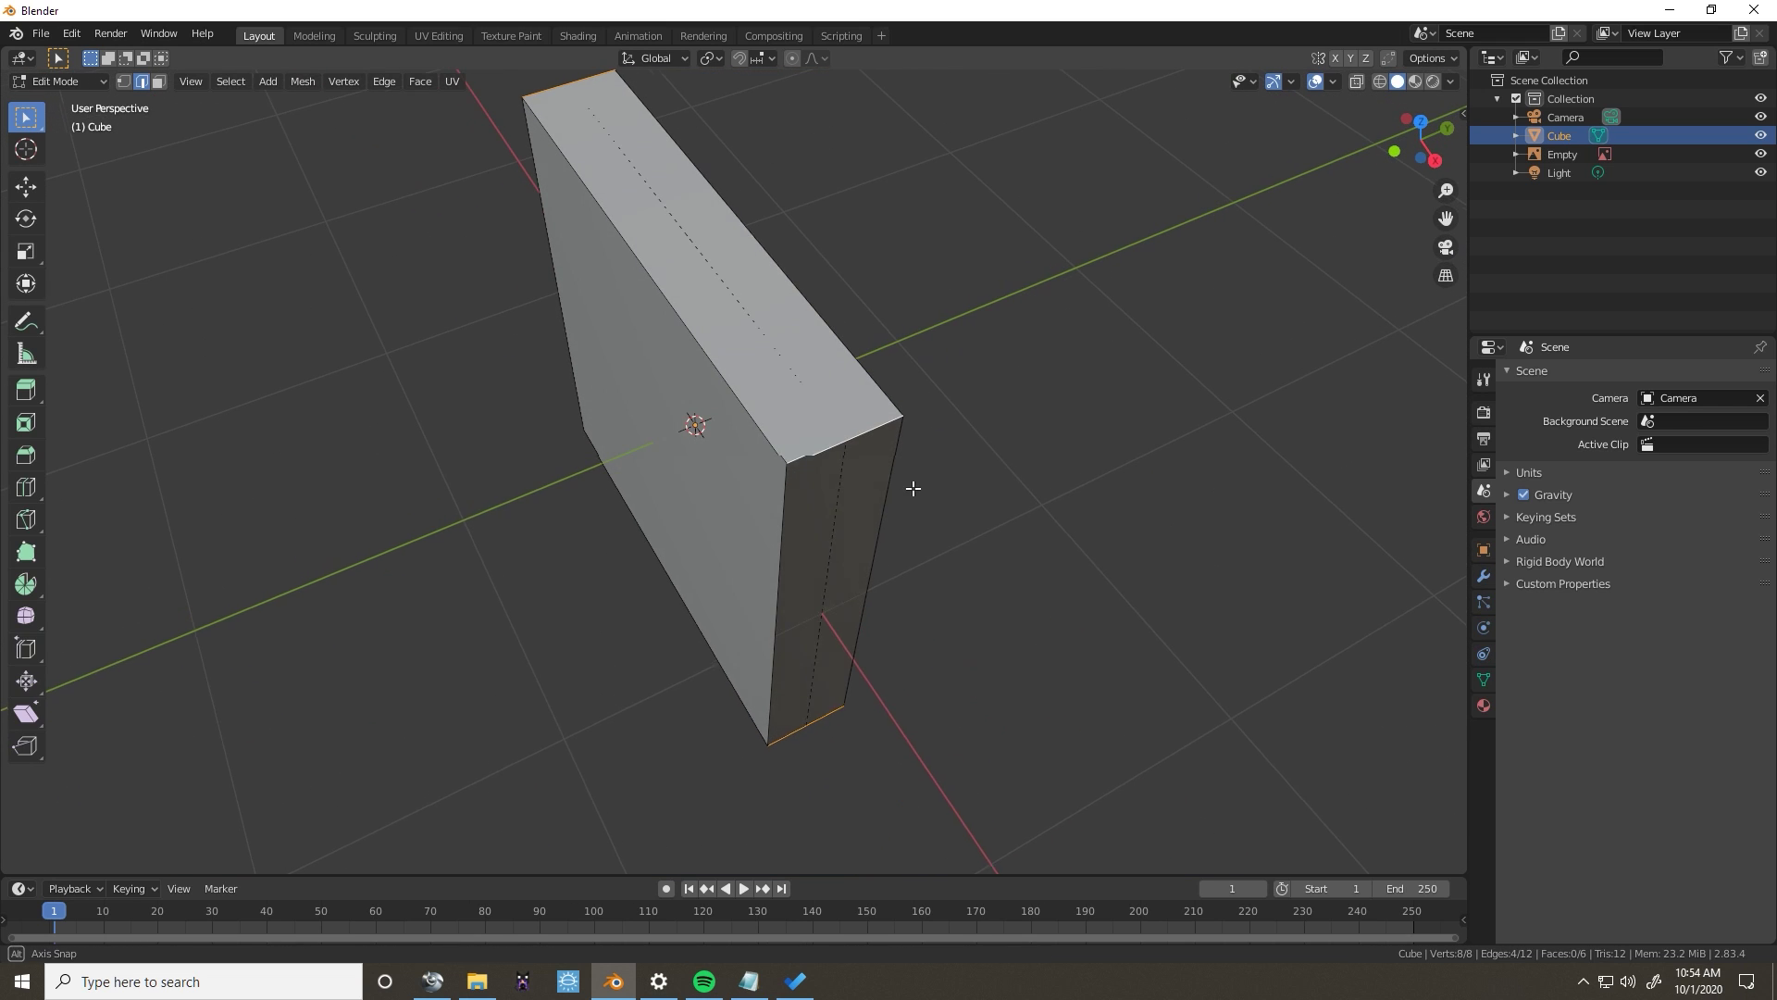
{"action": "key", "text": "KP_1"}
{"action": "key", "text": "ctrl+b"}
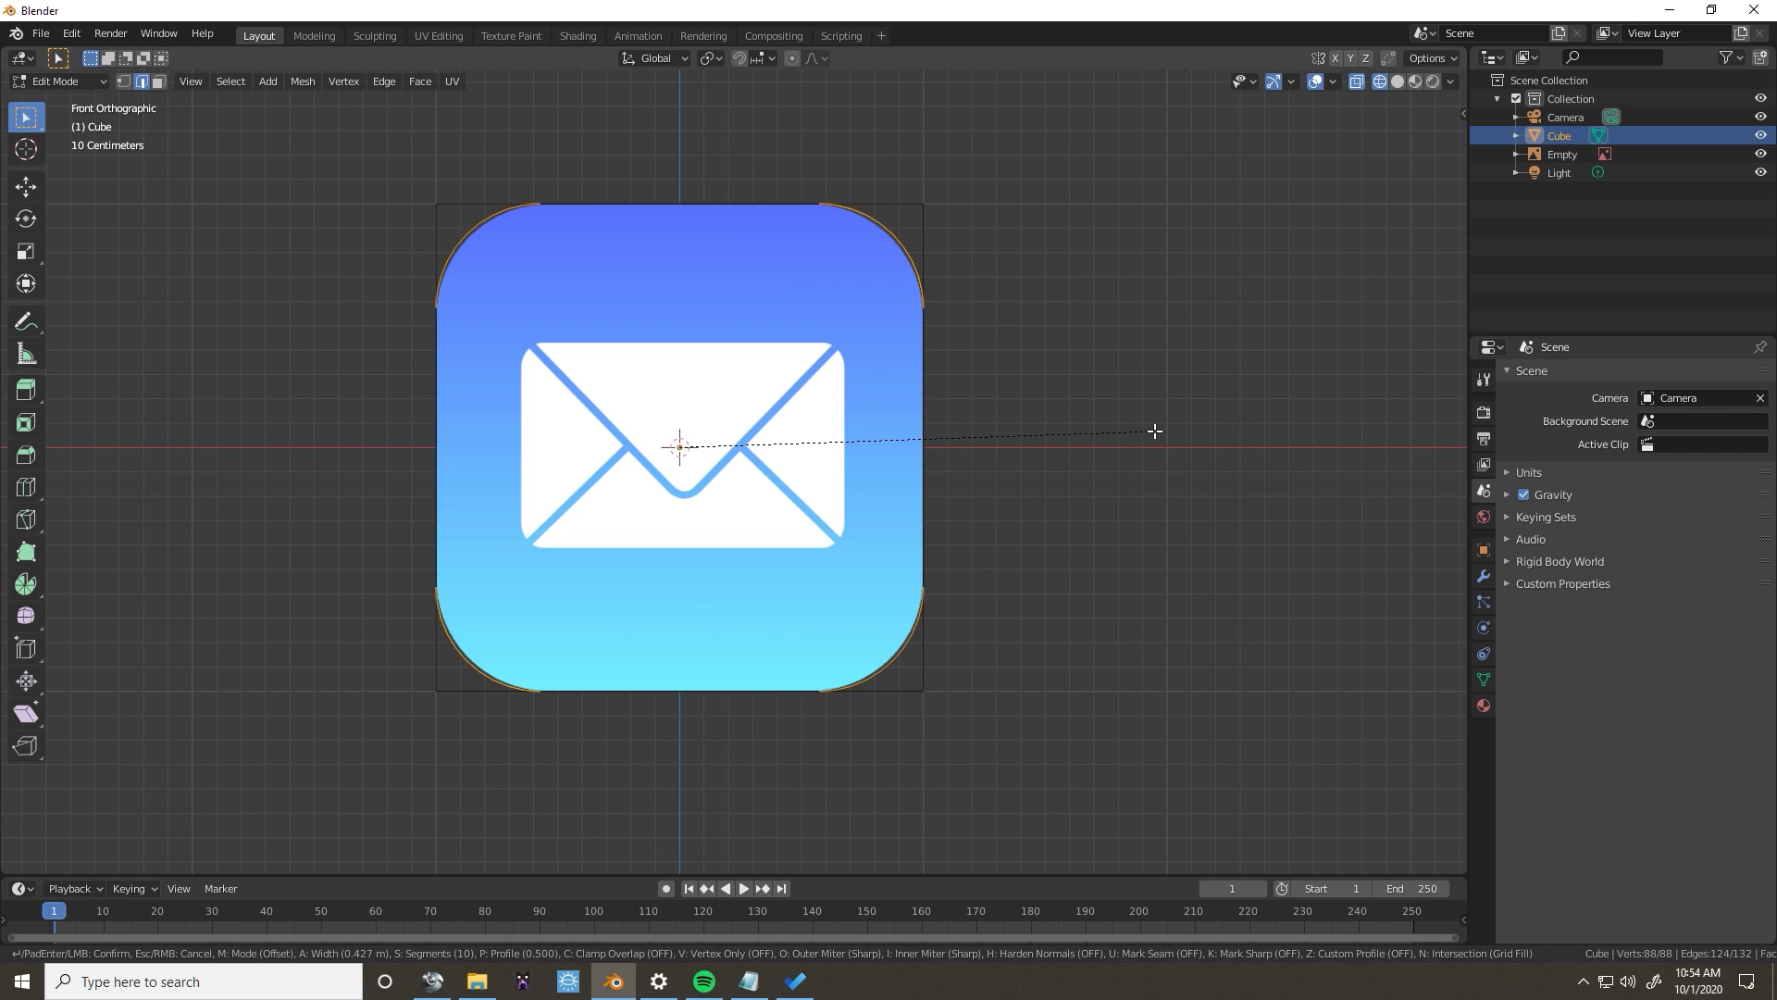
{"action": "middle_click_drag", "start_coordinate": [1161, 431], "coordinate": [1099, 368]}
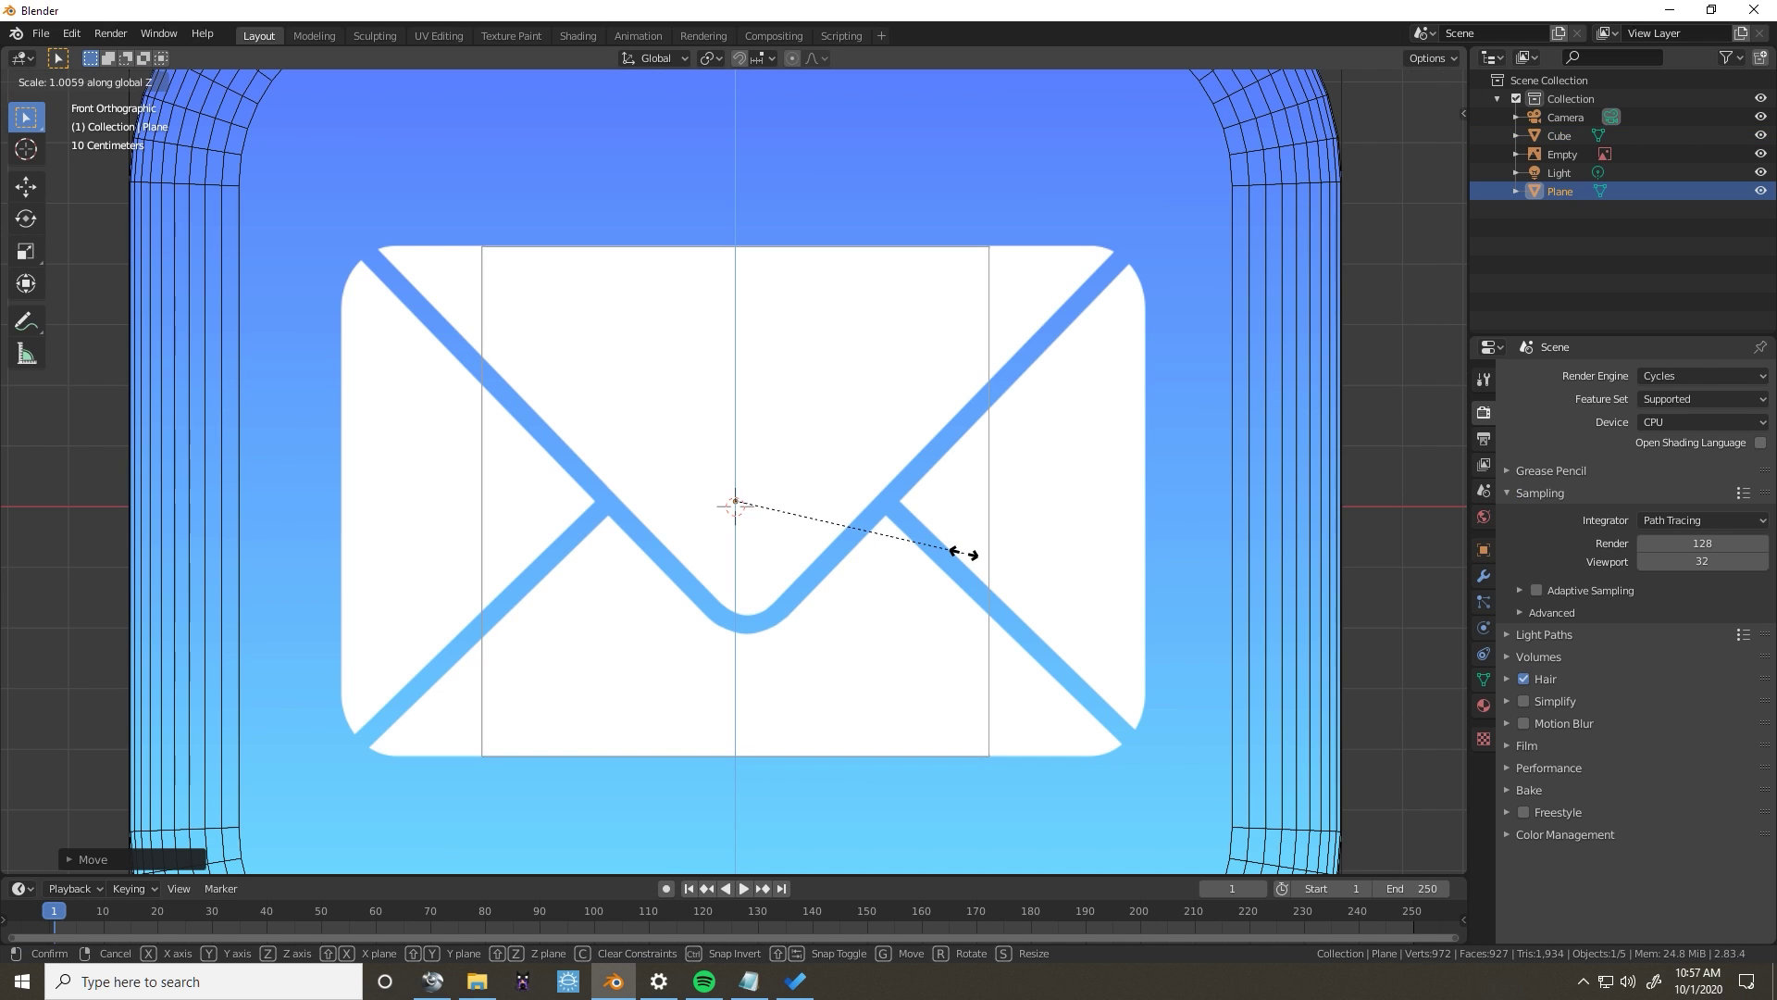
Scale the envelope plane along X to the envelope's width in the reference.
{"action": "left_click", "coordinate": [963, 556]}
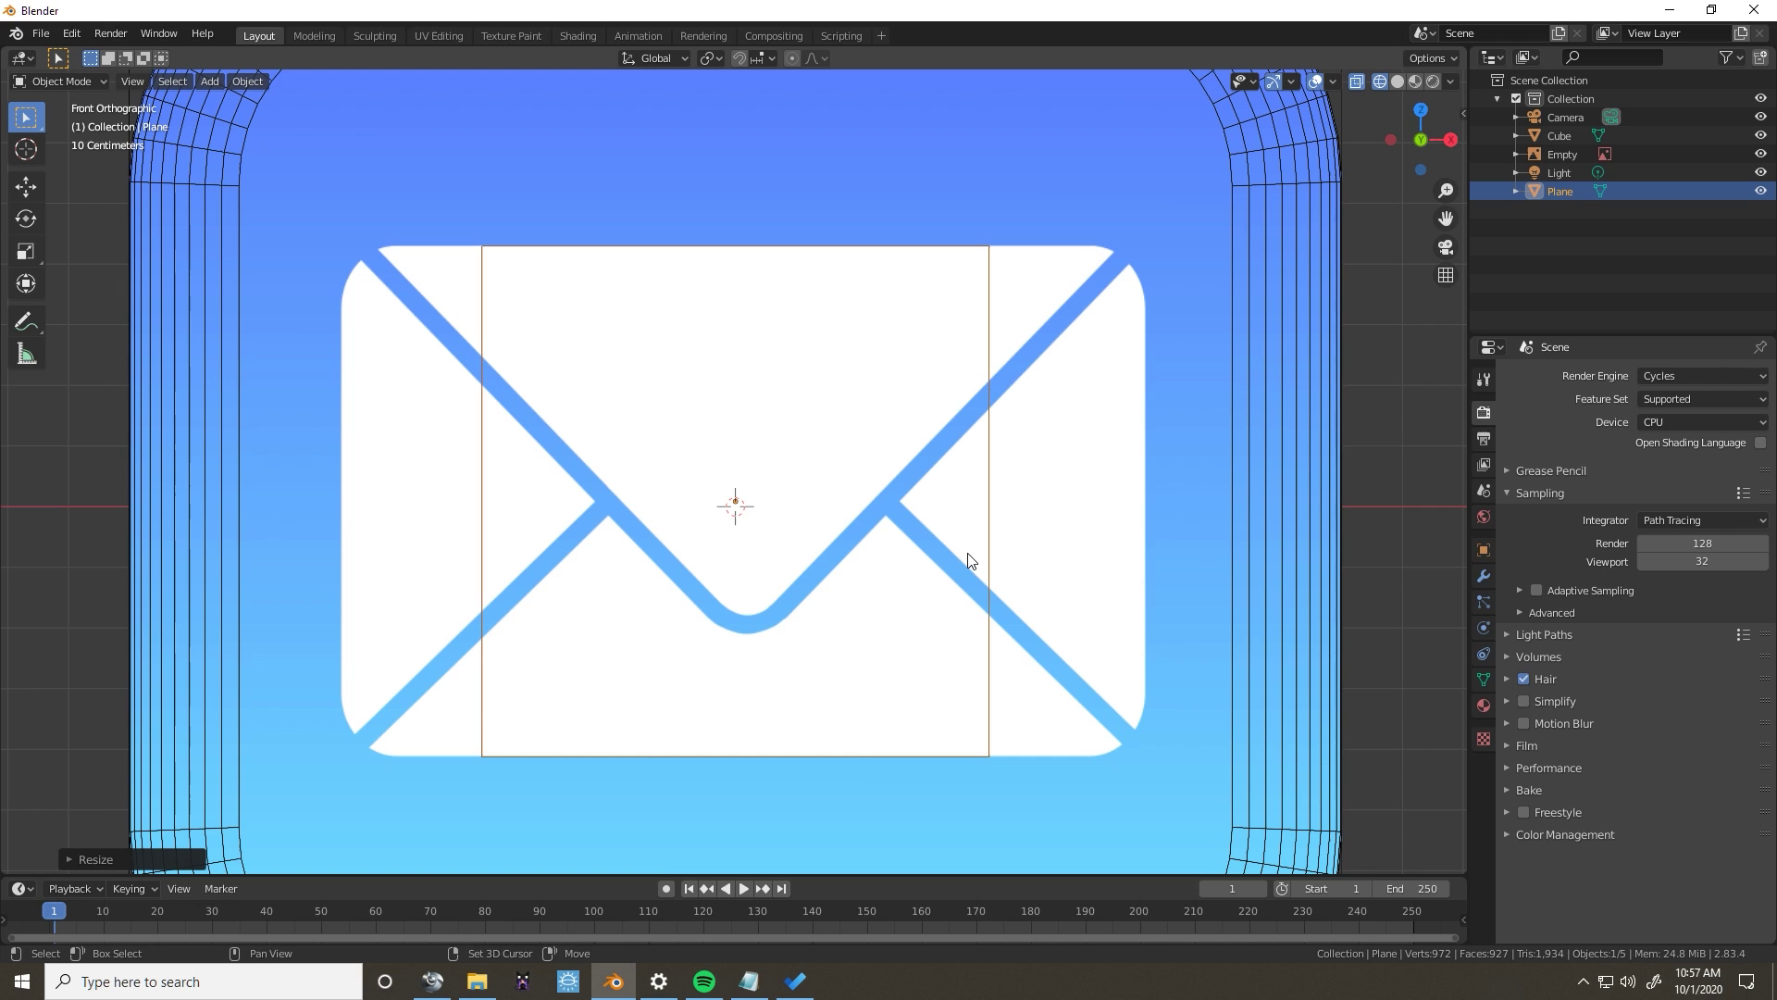
{"action": "key", "text": "s"}
{"action": "key", "text": "x"}
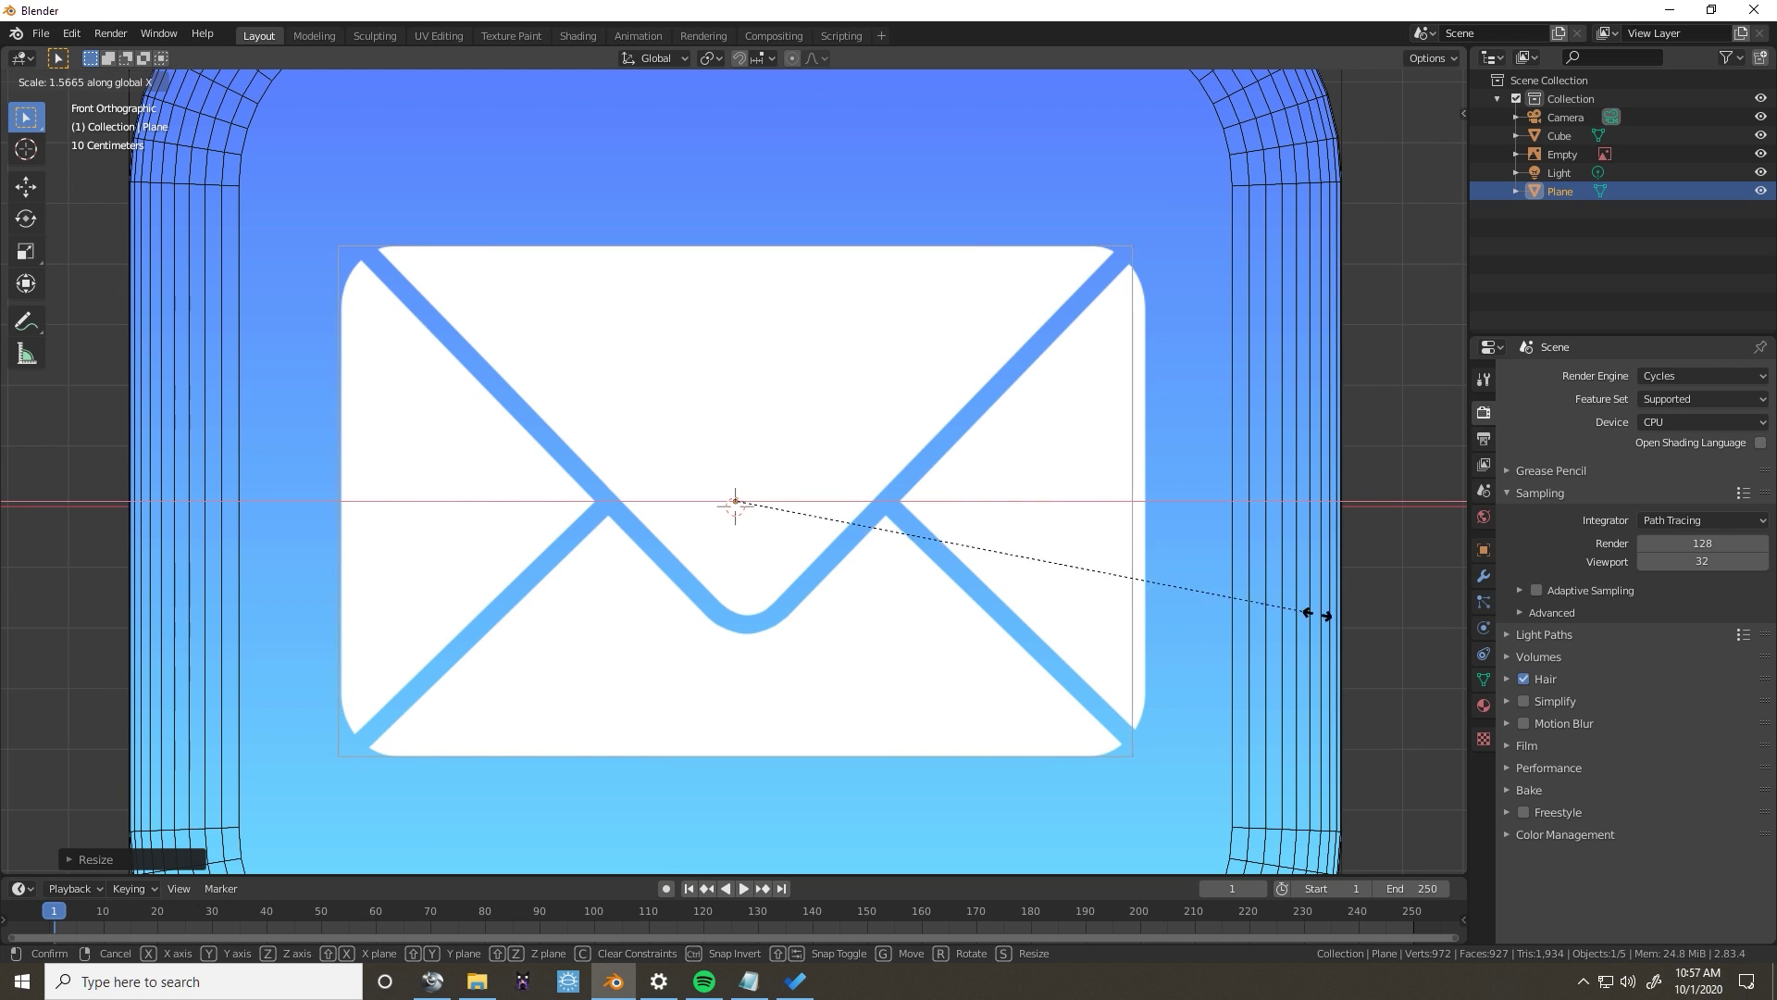
{"action": "left_click", "coordinate": [1376, 615]}
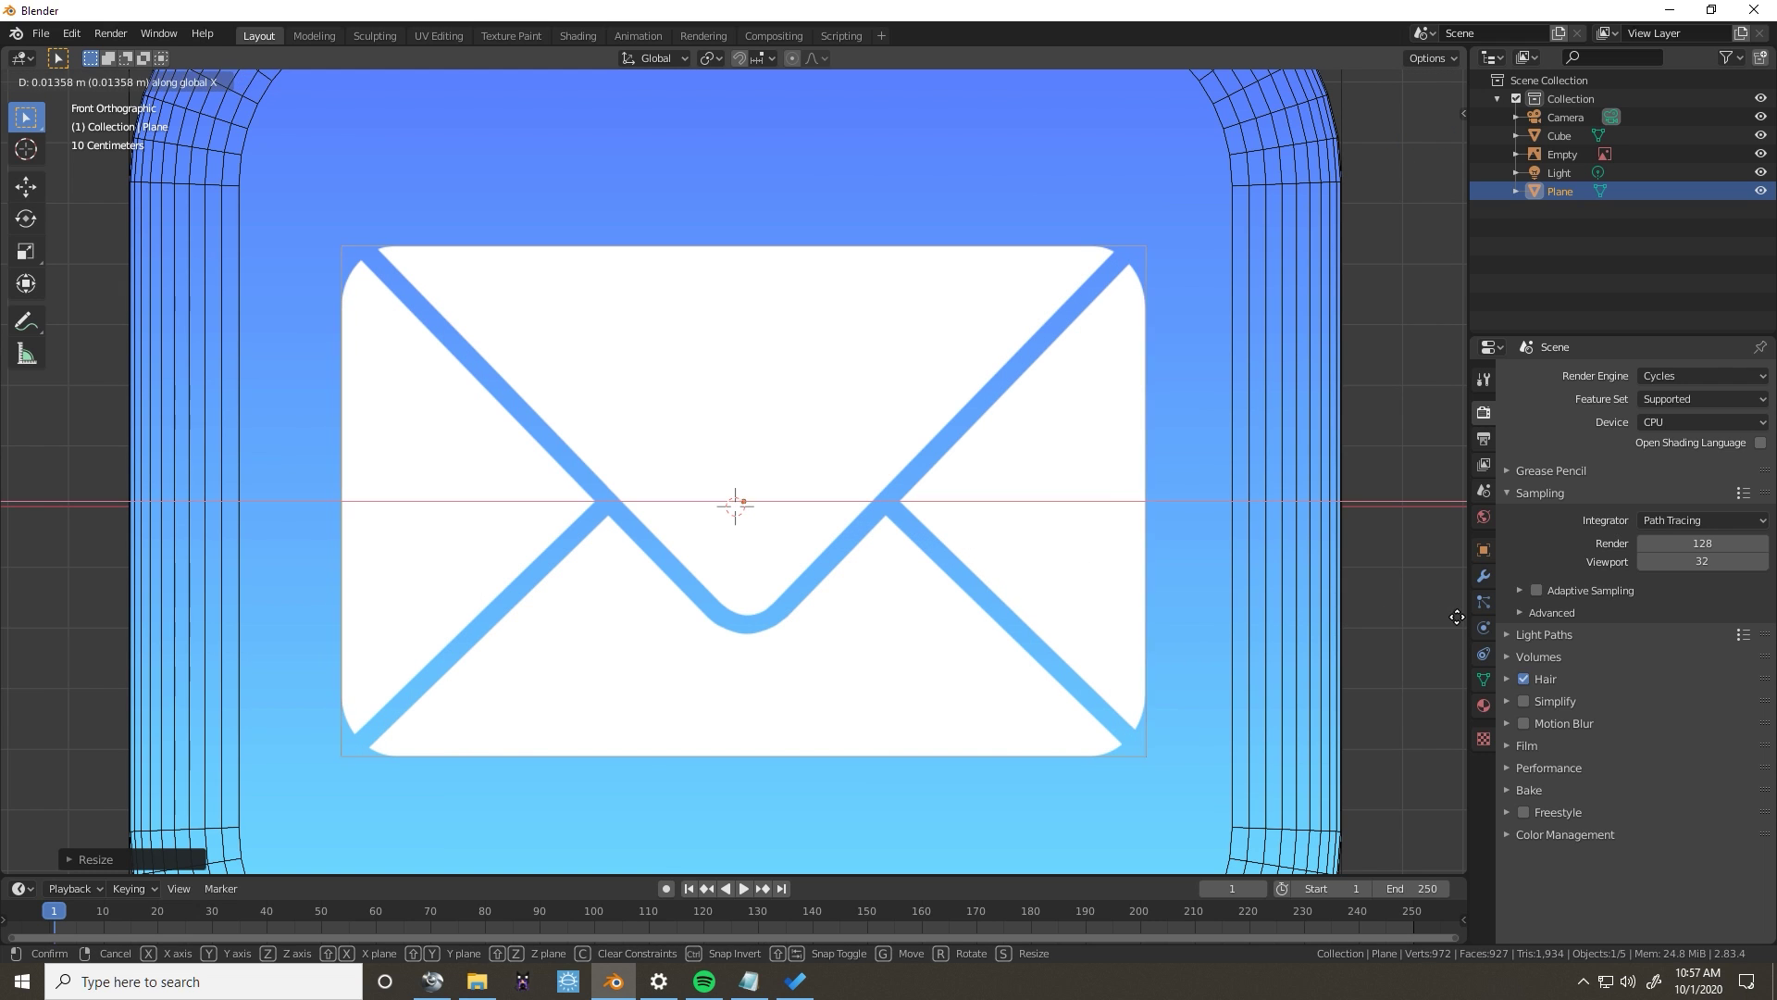
Round the plane's corners with a vertex-only bevel in Edit Mode.
{"action": "key", "text": "Tab"}
{"action": "key", "text": "ctrl+shift+b"}
{"action": "key", "text": "v"}
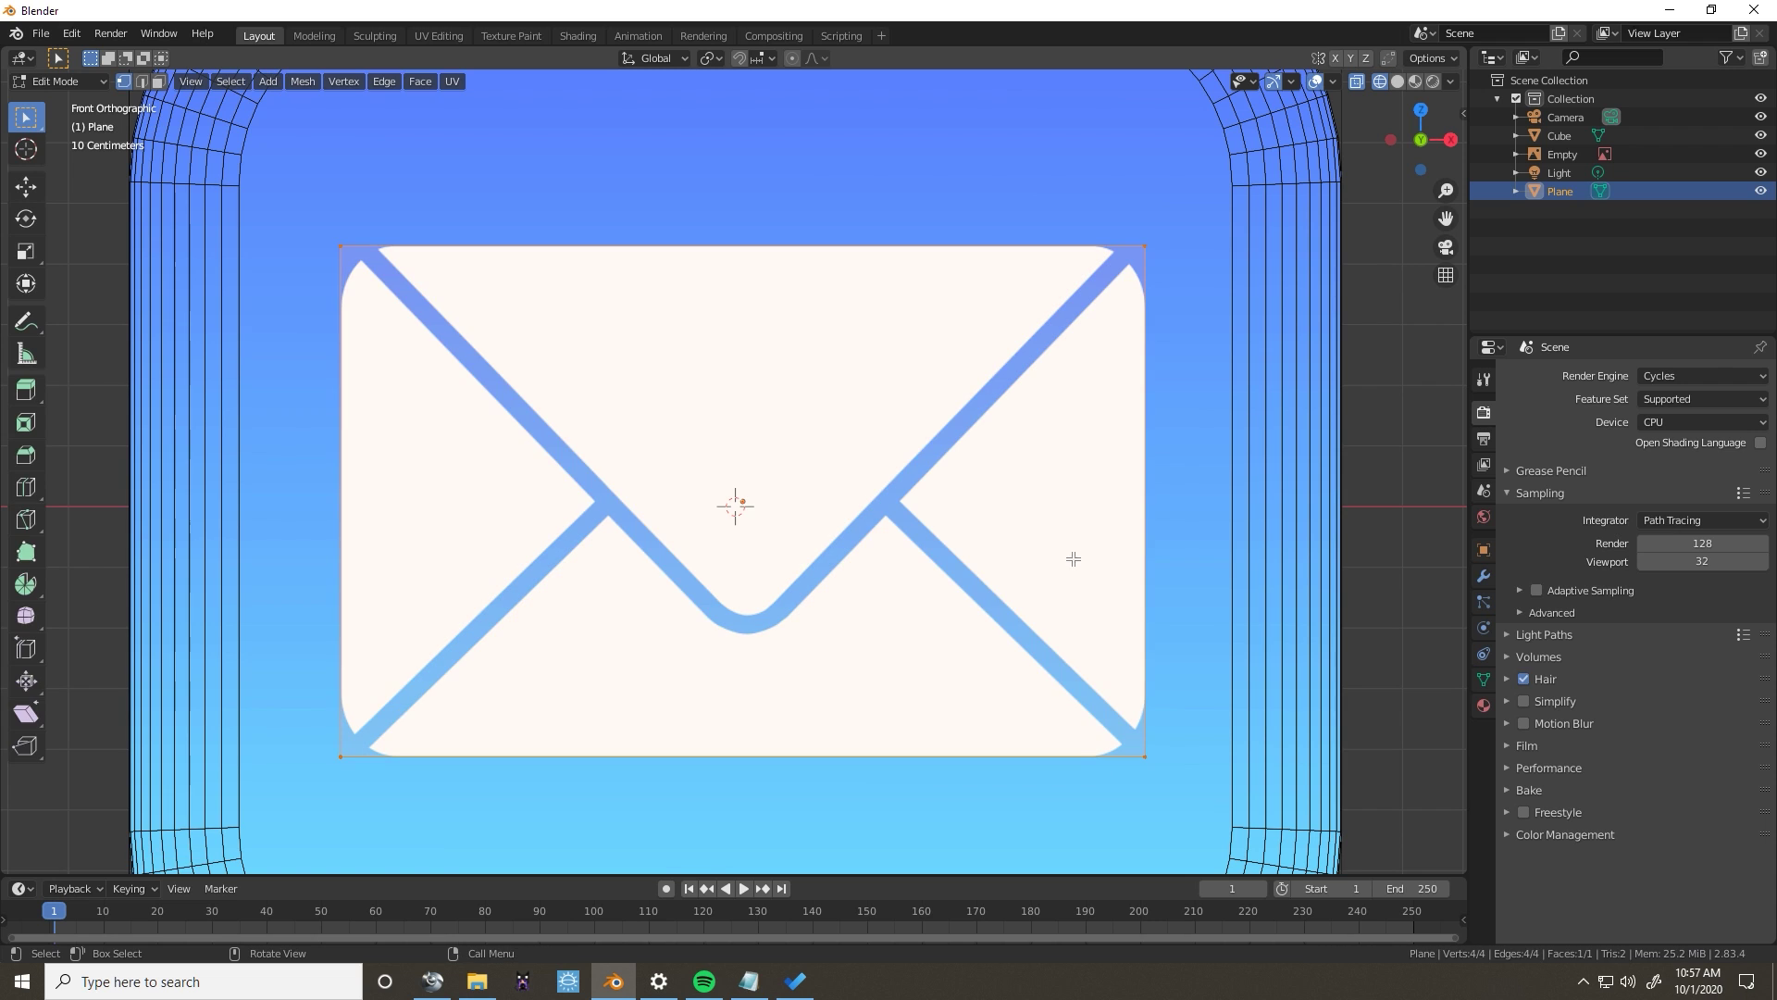
{"action": "key", "text": "v"}
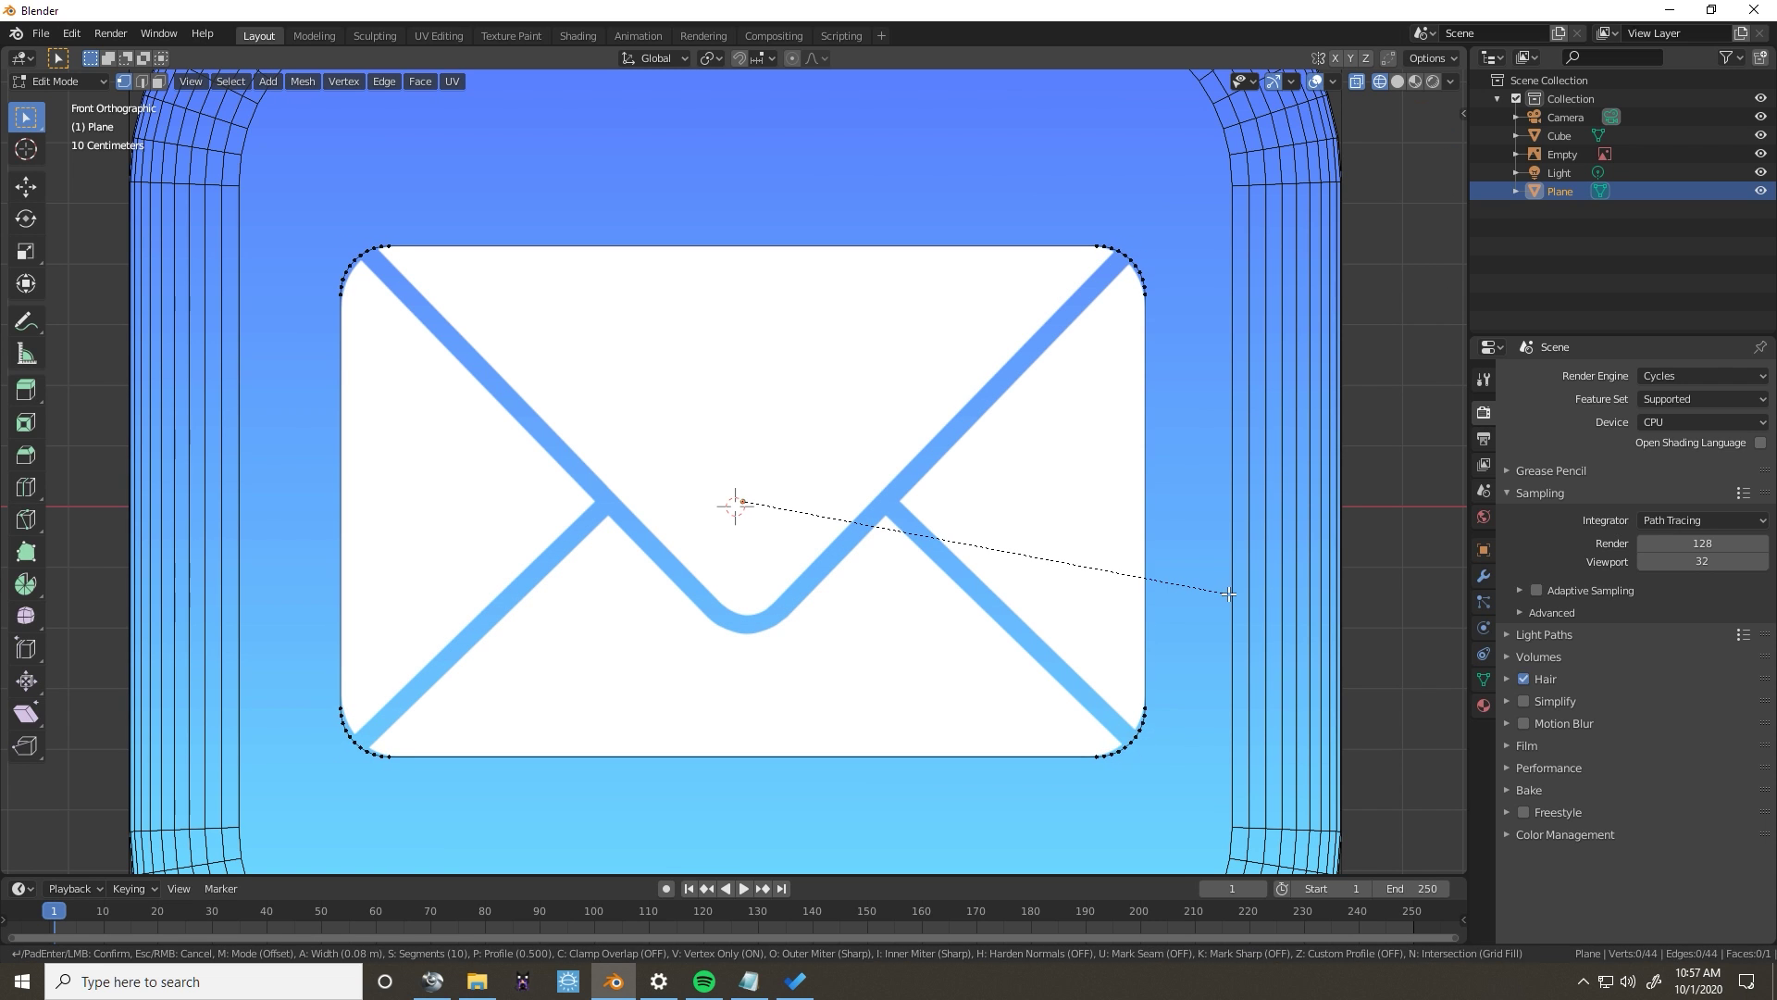
{"action": "left_click", "coordinate": [1234, 596]}
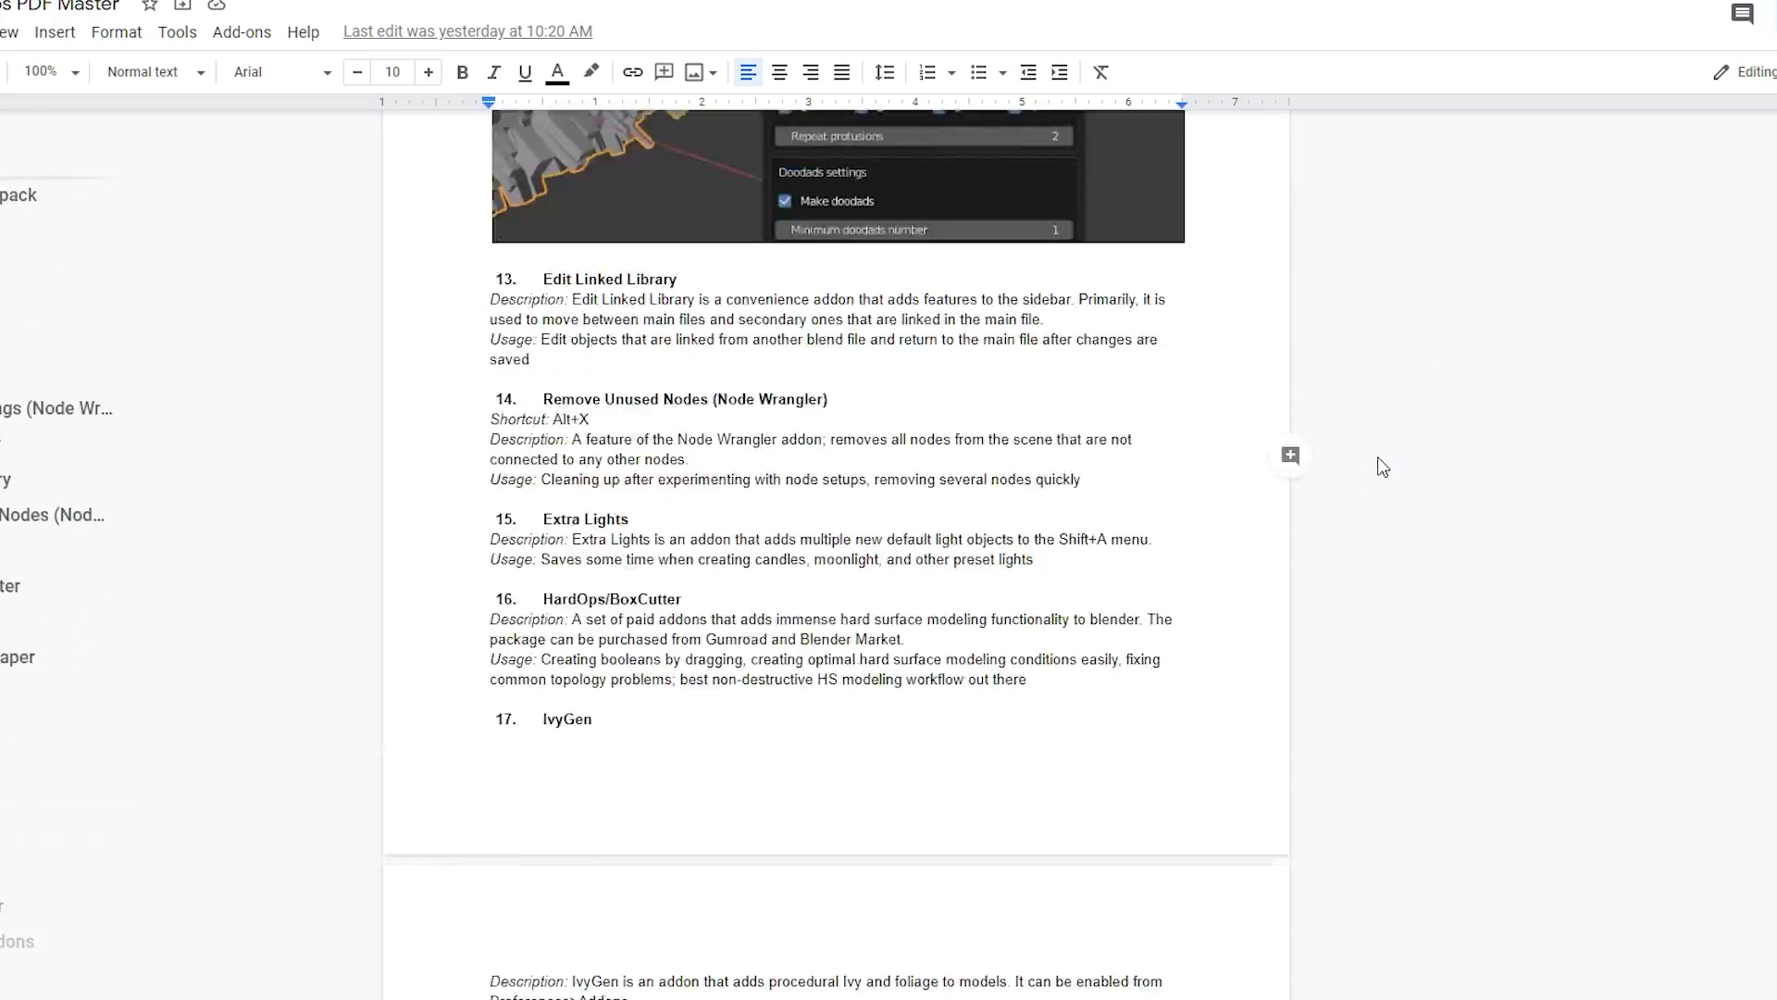
{"action": "scroll", "coordinate": [1185, 606], "scroll_direction": "down", "scroll_amount": 20}
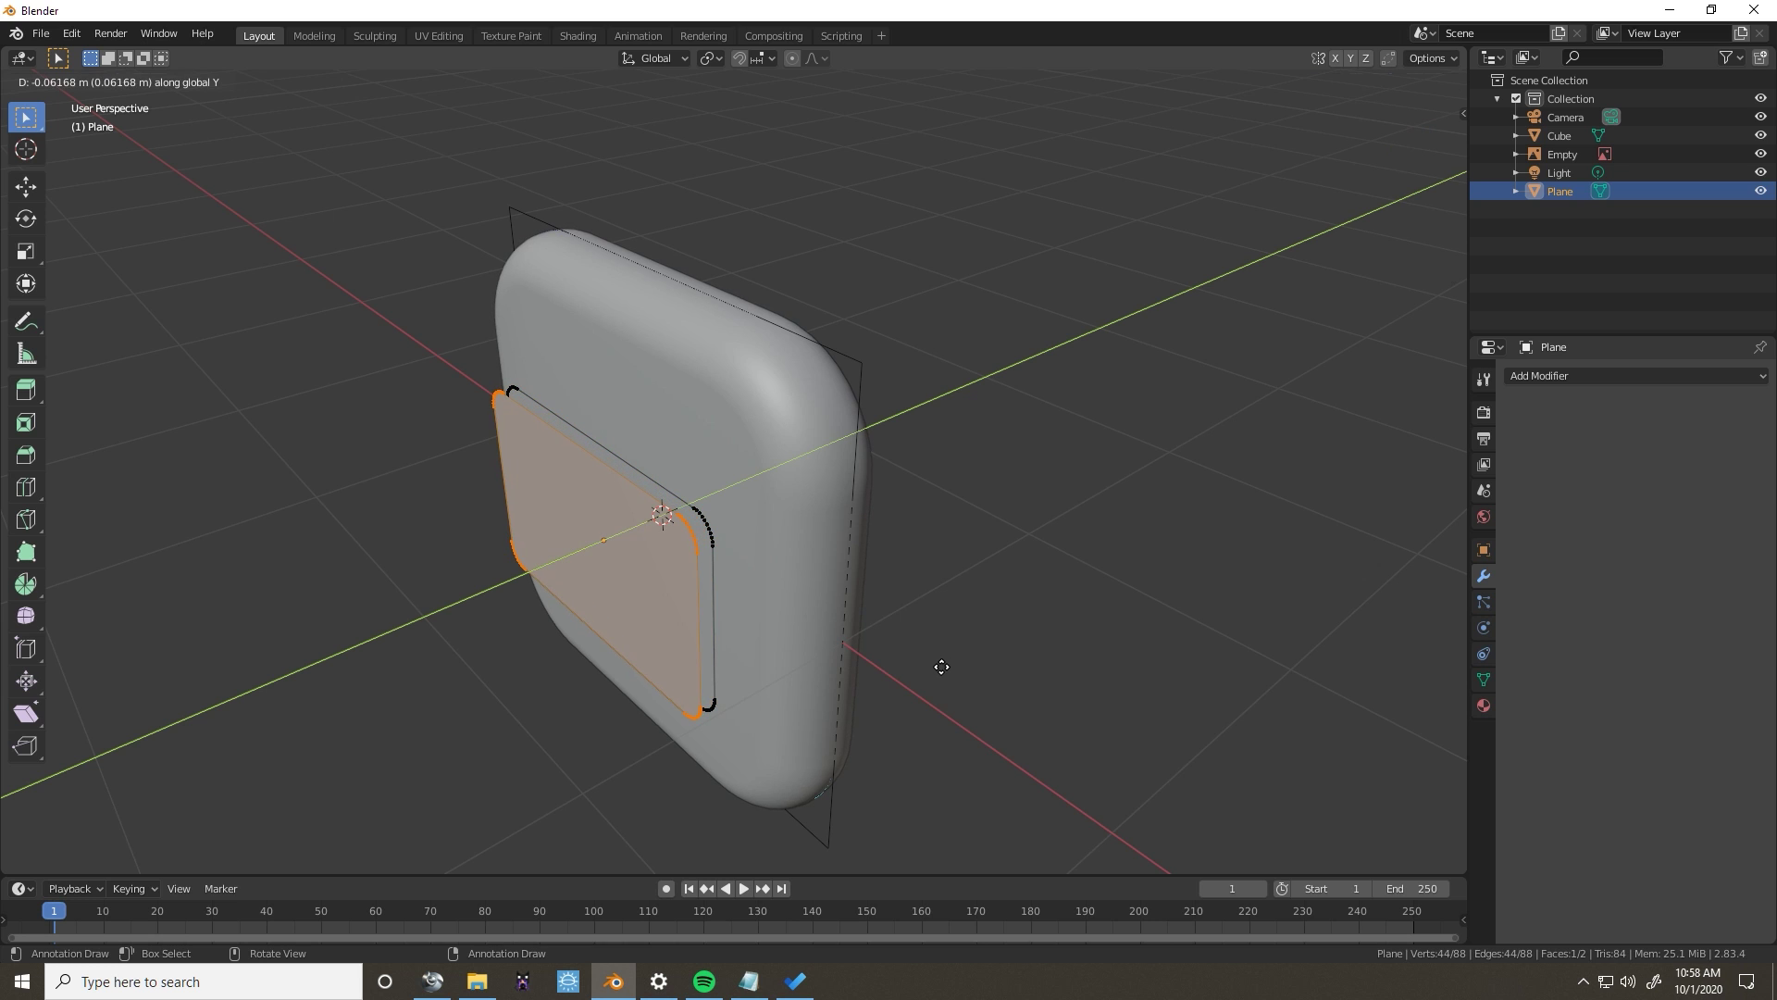
Duplicate the envelope face, knife-cut its flap lines, and preview it rendered through the camera.
{"action": "right_click", "coordinate": [941, 665]}
{"action": "key", "text": "KP_1"}
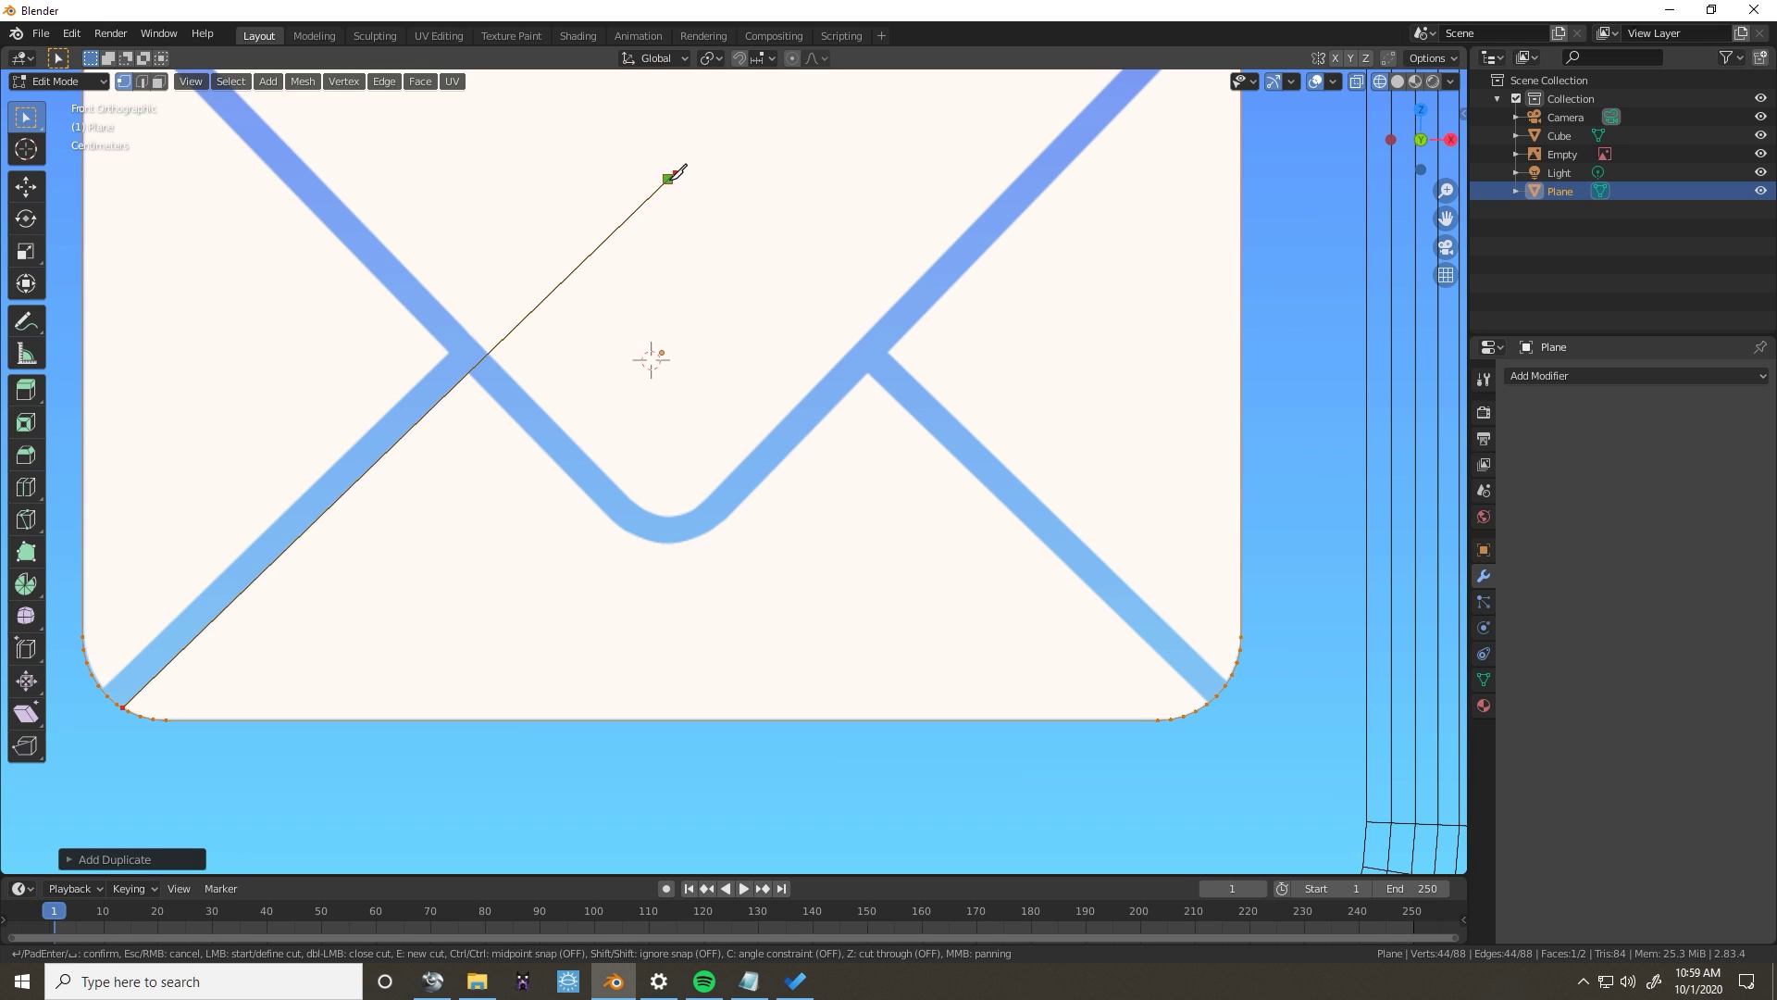
{"action": "left_click", "coordinate": [672, 176]}
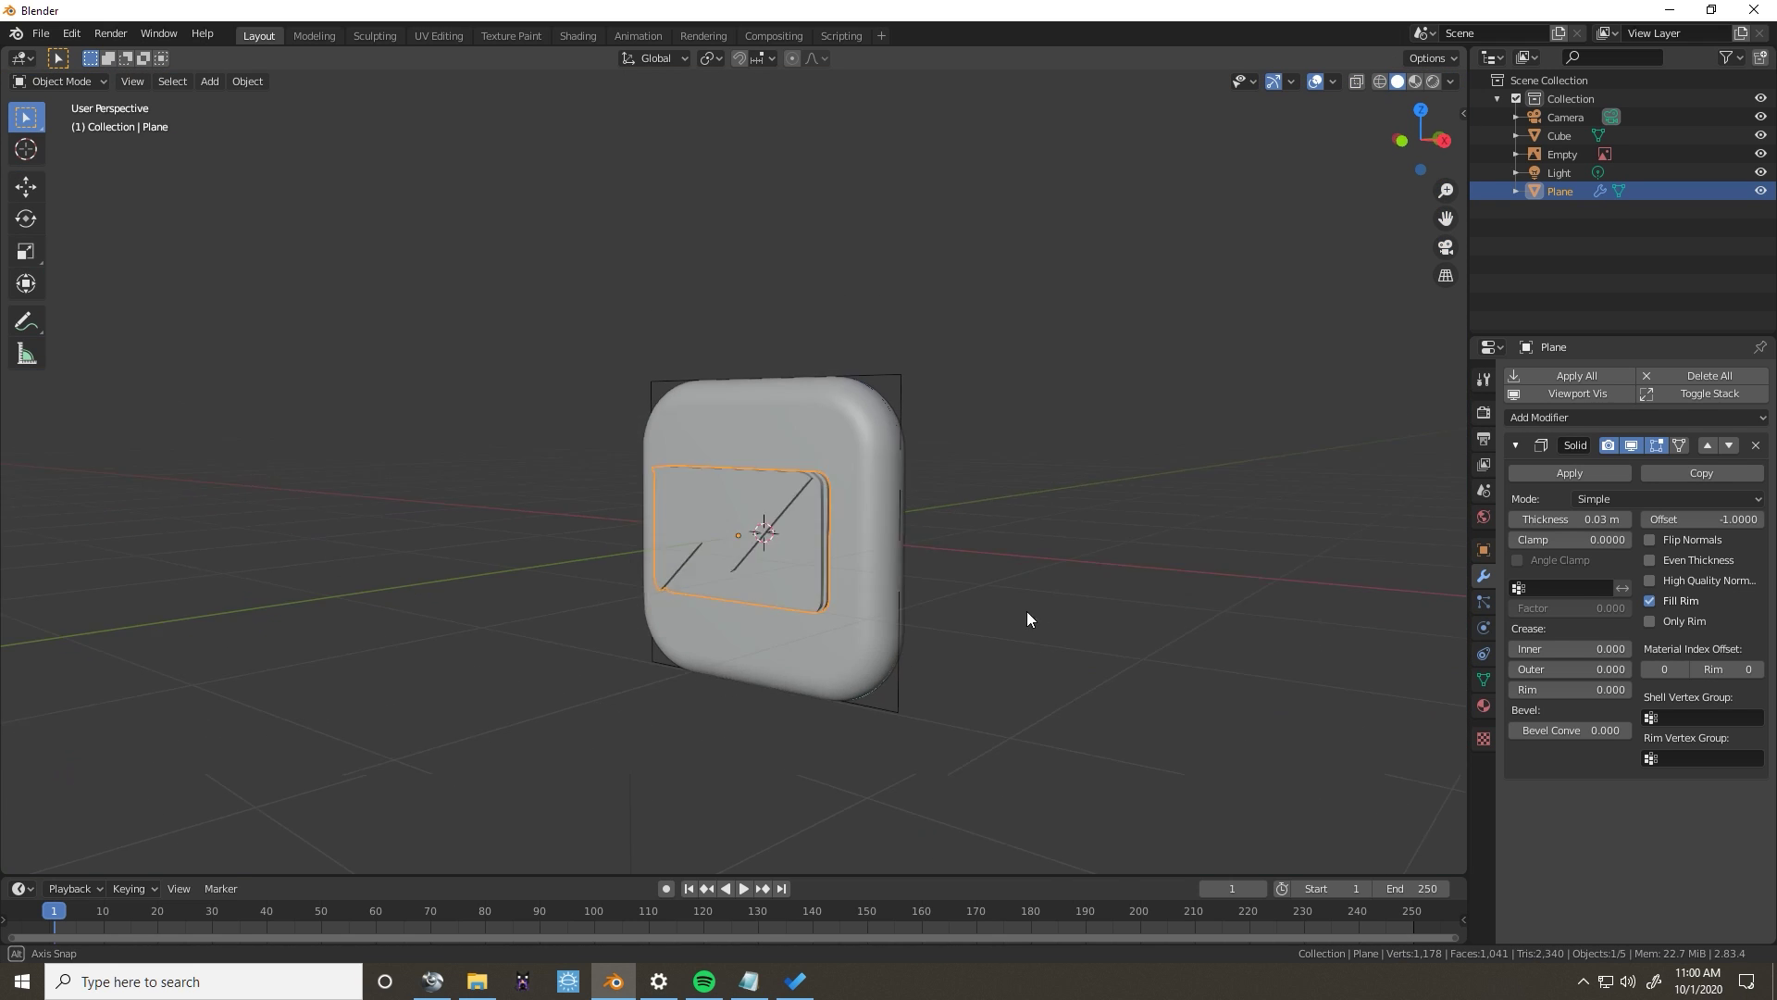
{"action": "middle_click_drag", "start_coordinate": [1022, 615], "coordinate": [1257, 369]}
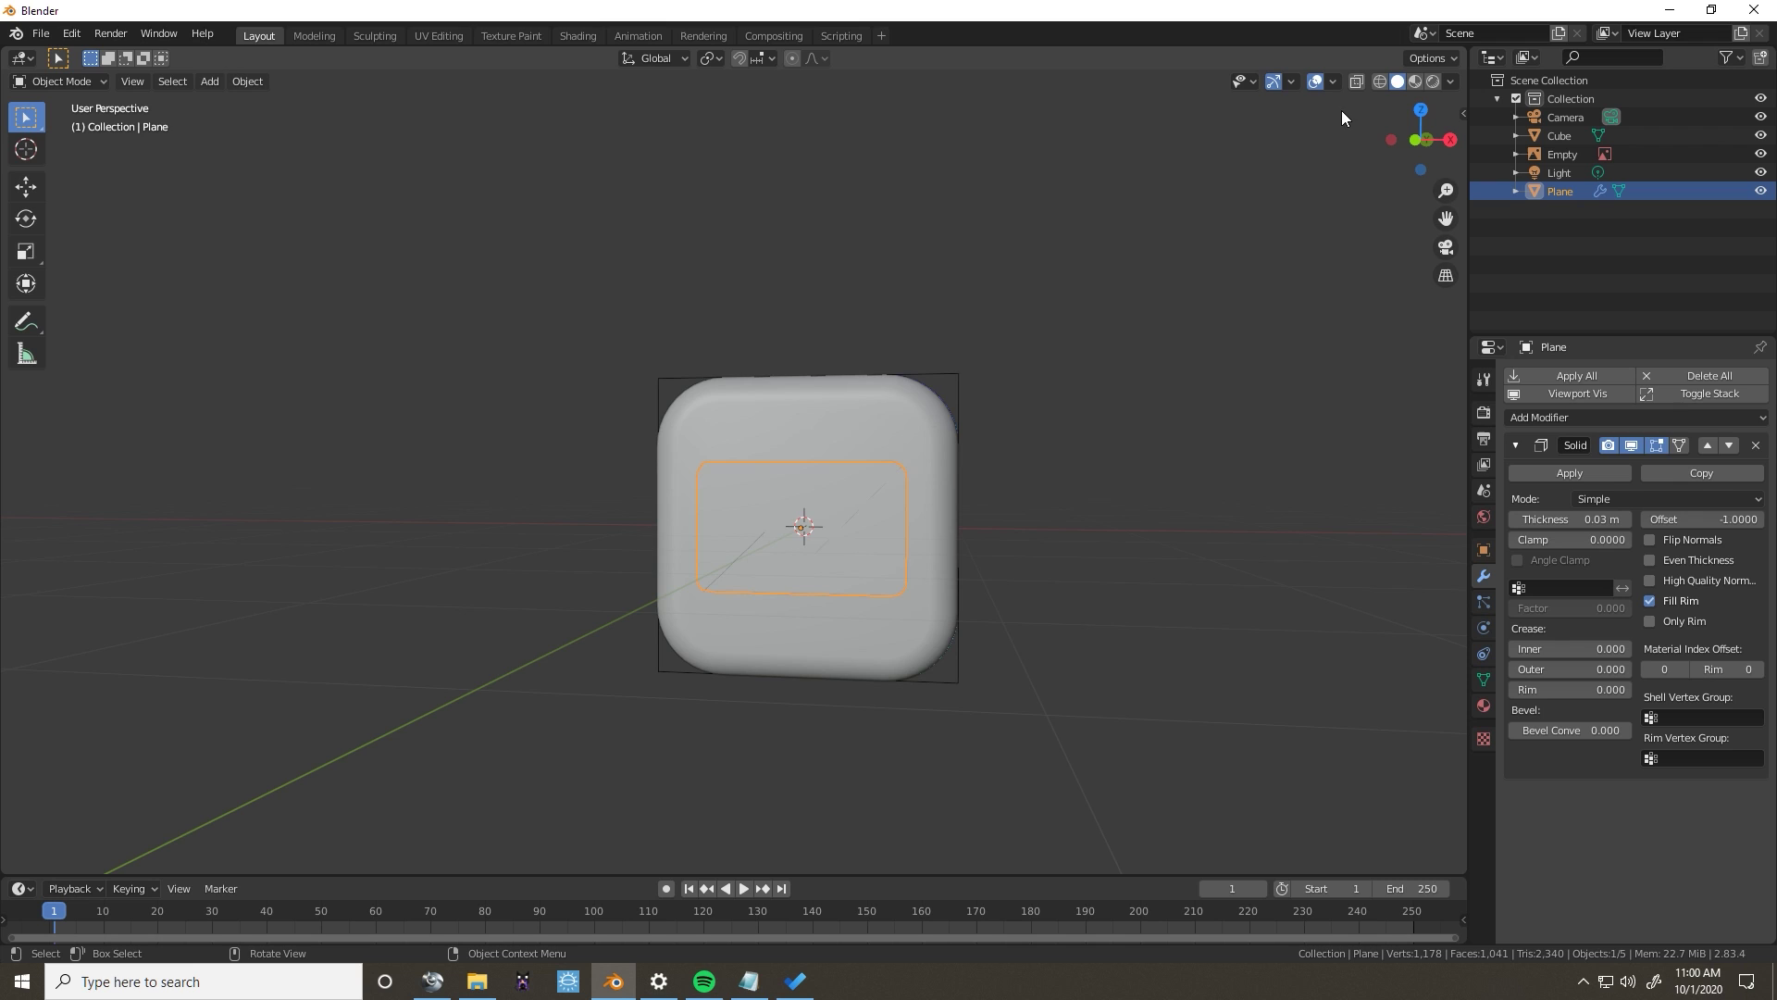
{"action": "left_click", "coordinate": [1432, 81]}
{"action": "key", "text": "KP_0"}
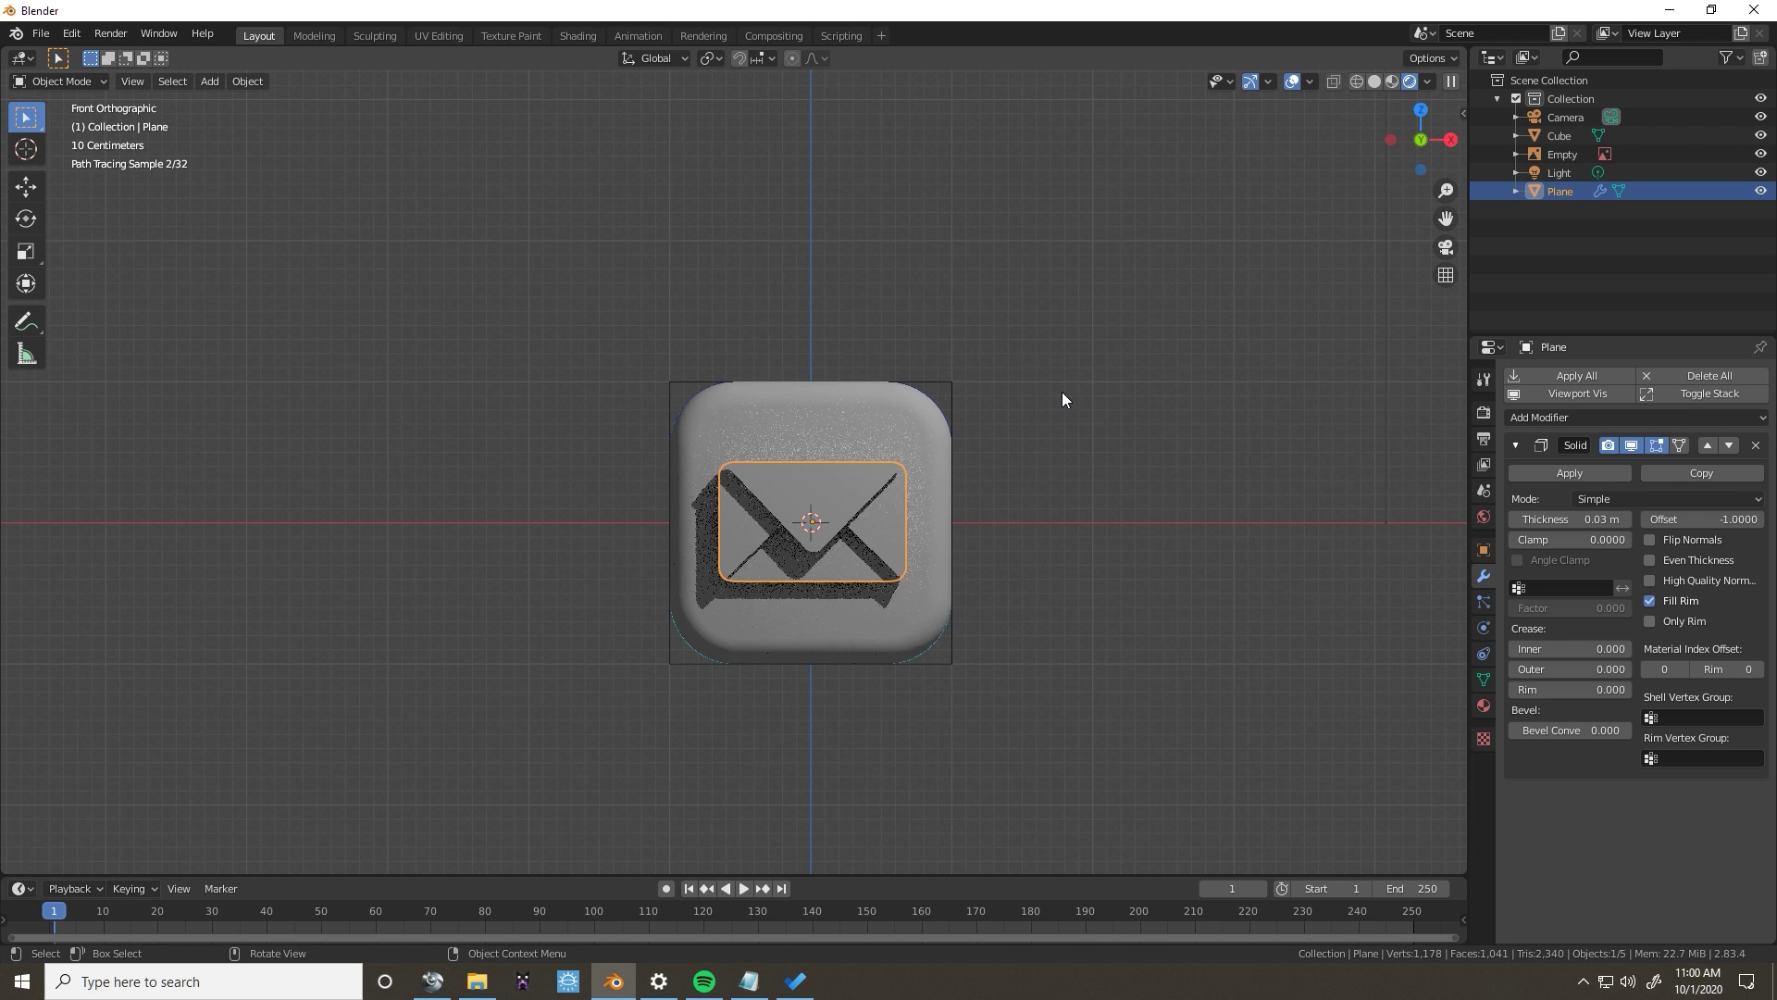
Set the icon body's ColorRamp to Ease interpolation with the right stop at 0.459.
{"action": "left_click", "coordinate": [936, 496]}
{"action": "scroll", "coordinate": [933, 572], "scroll_direction": "up", "scroll_amount": 5}
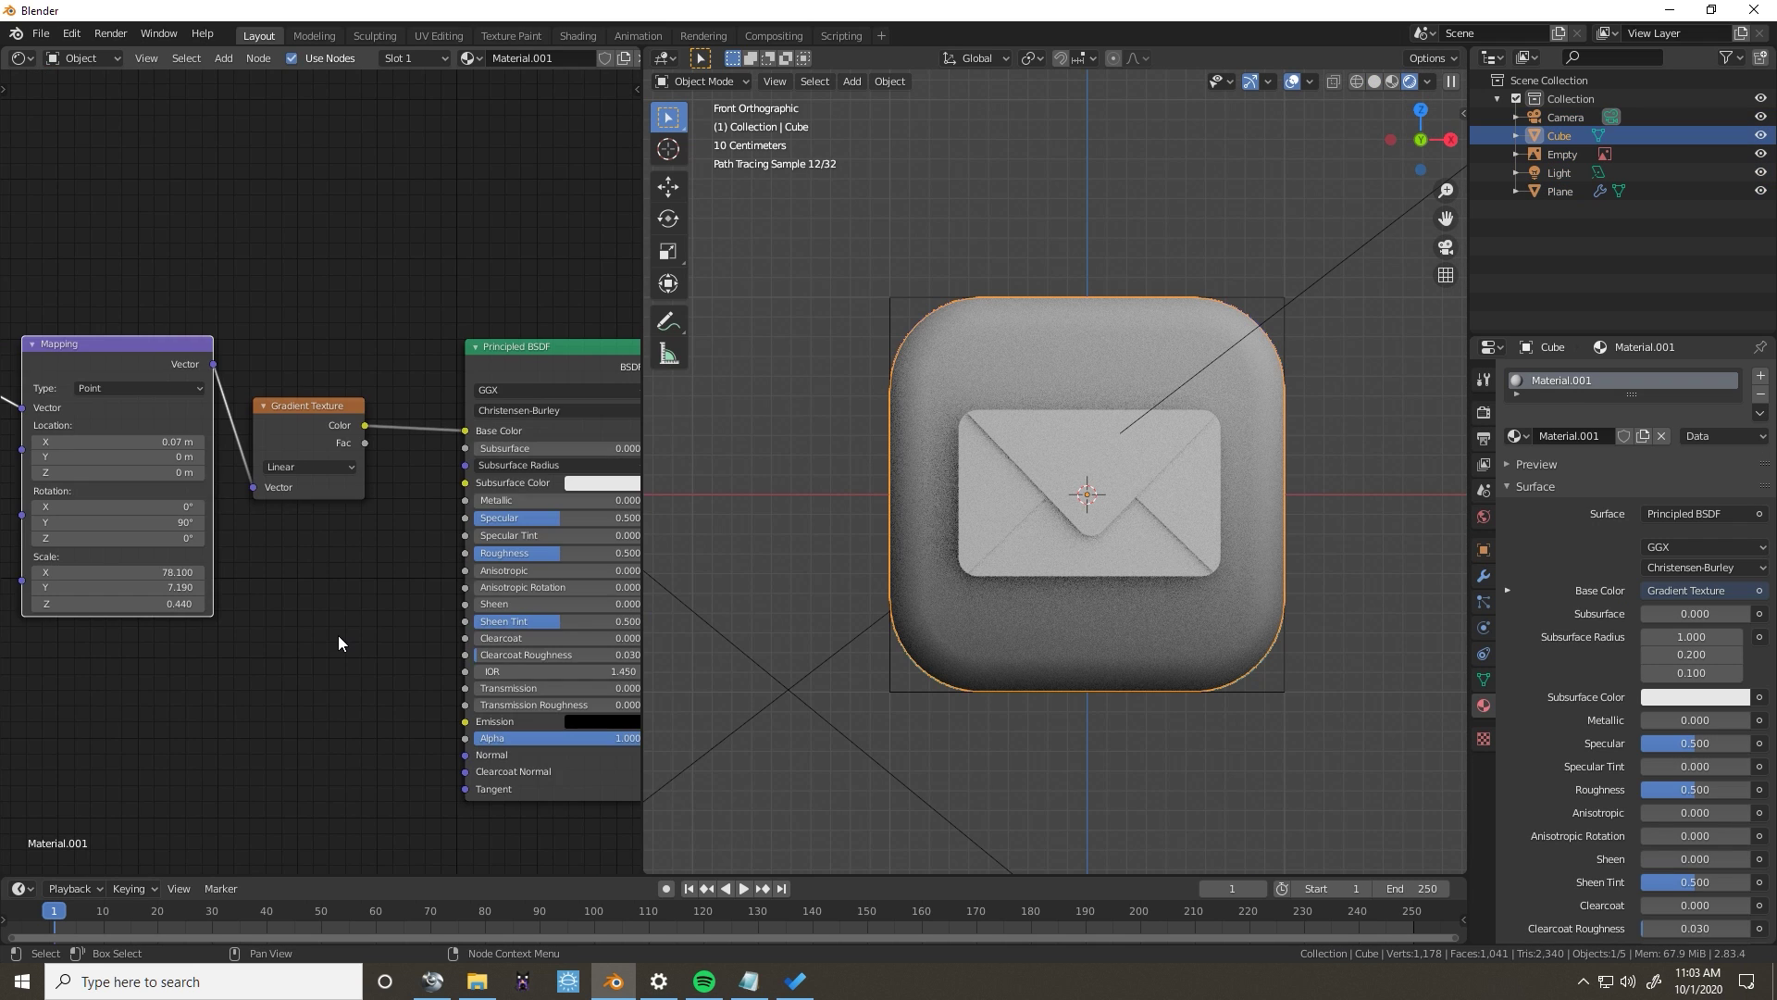
{"action": "scroll", "coordinate": [339, 643], "scroll_direction": "down", "scroll_amount": 3}
{"action": "middle_click_drag", "start_coordinate": [352, 604], "coordinate": [428, 564]}
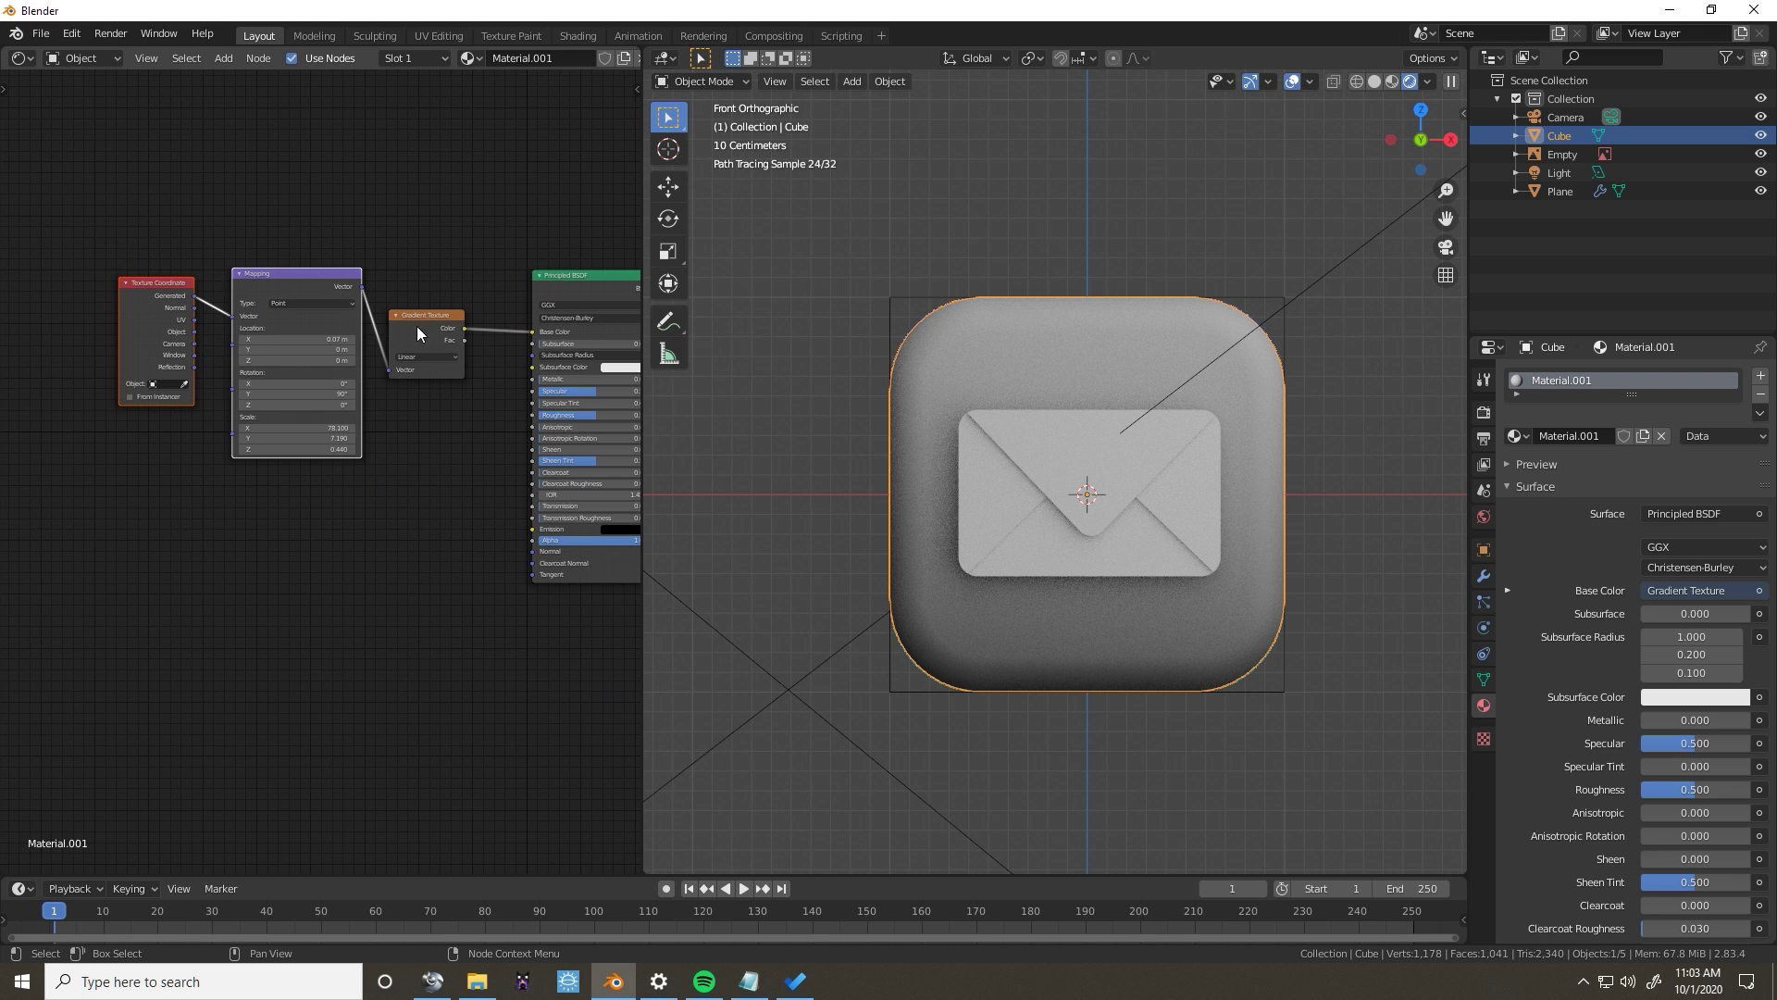
{"action": "left_click", "coordinate": [476, 414]}
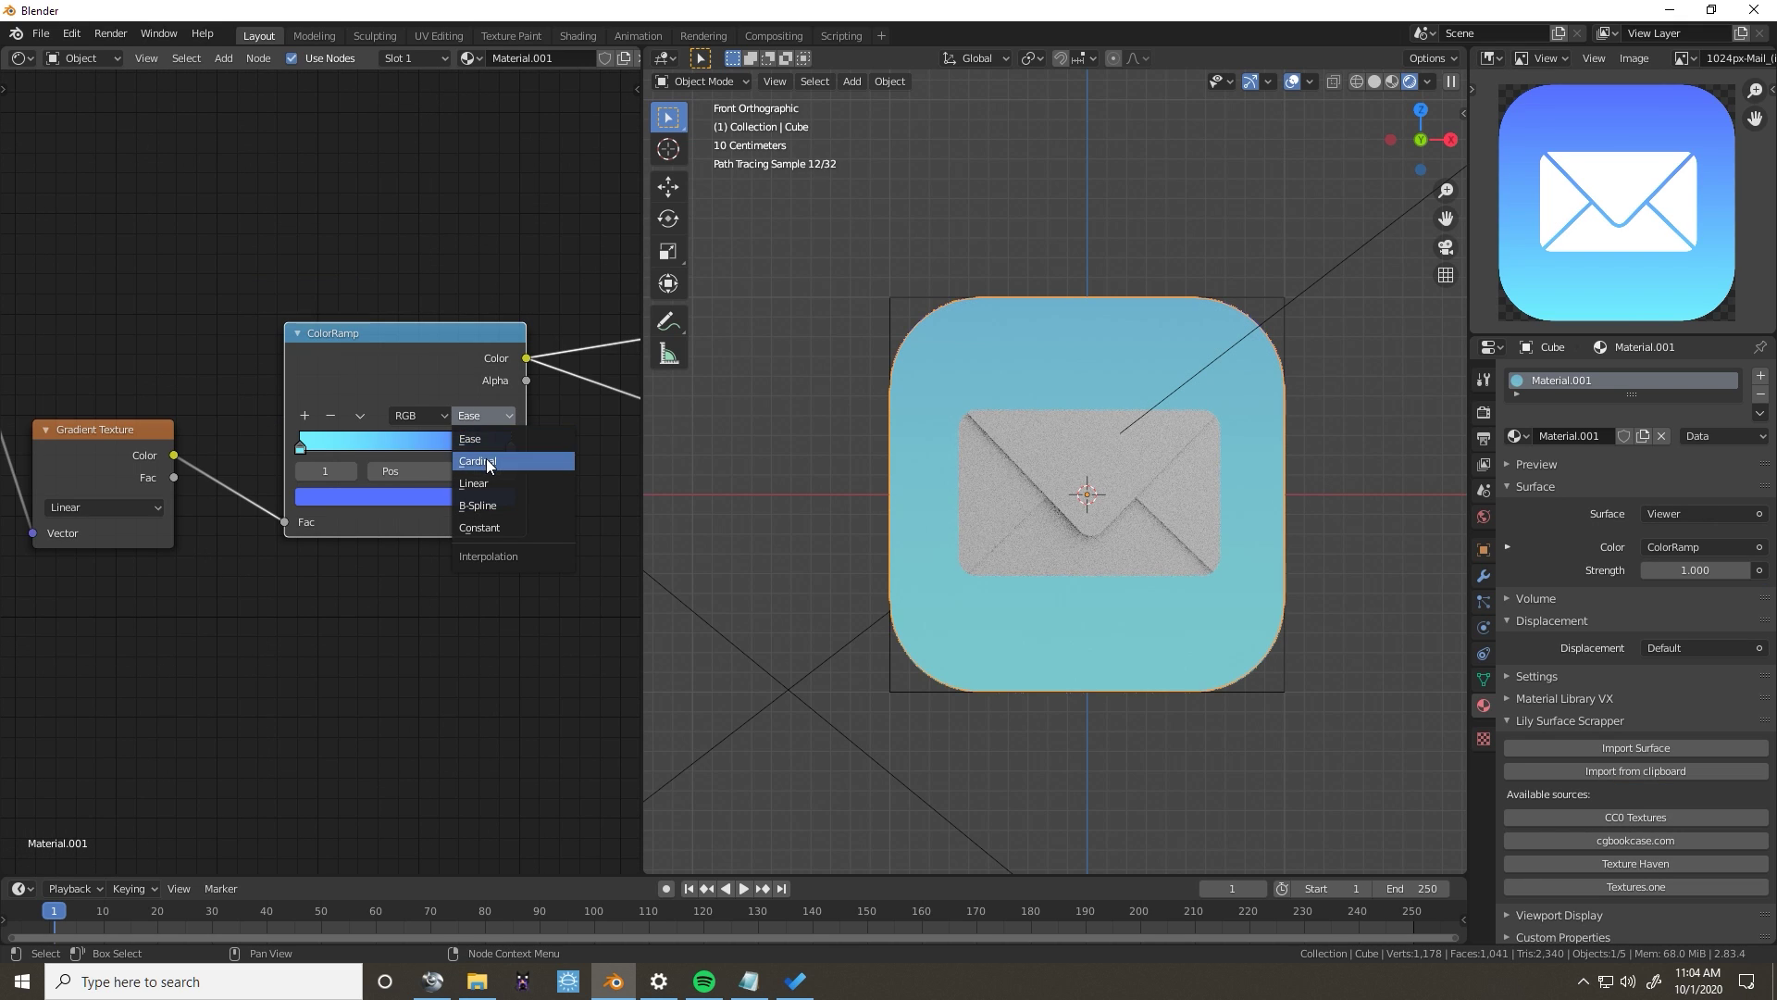
{"action": "left_click", "coordinate": [486, 458]}
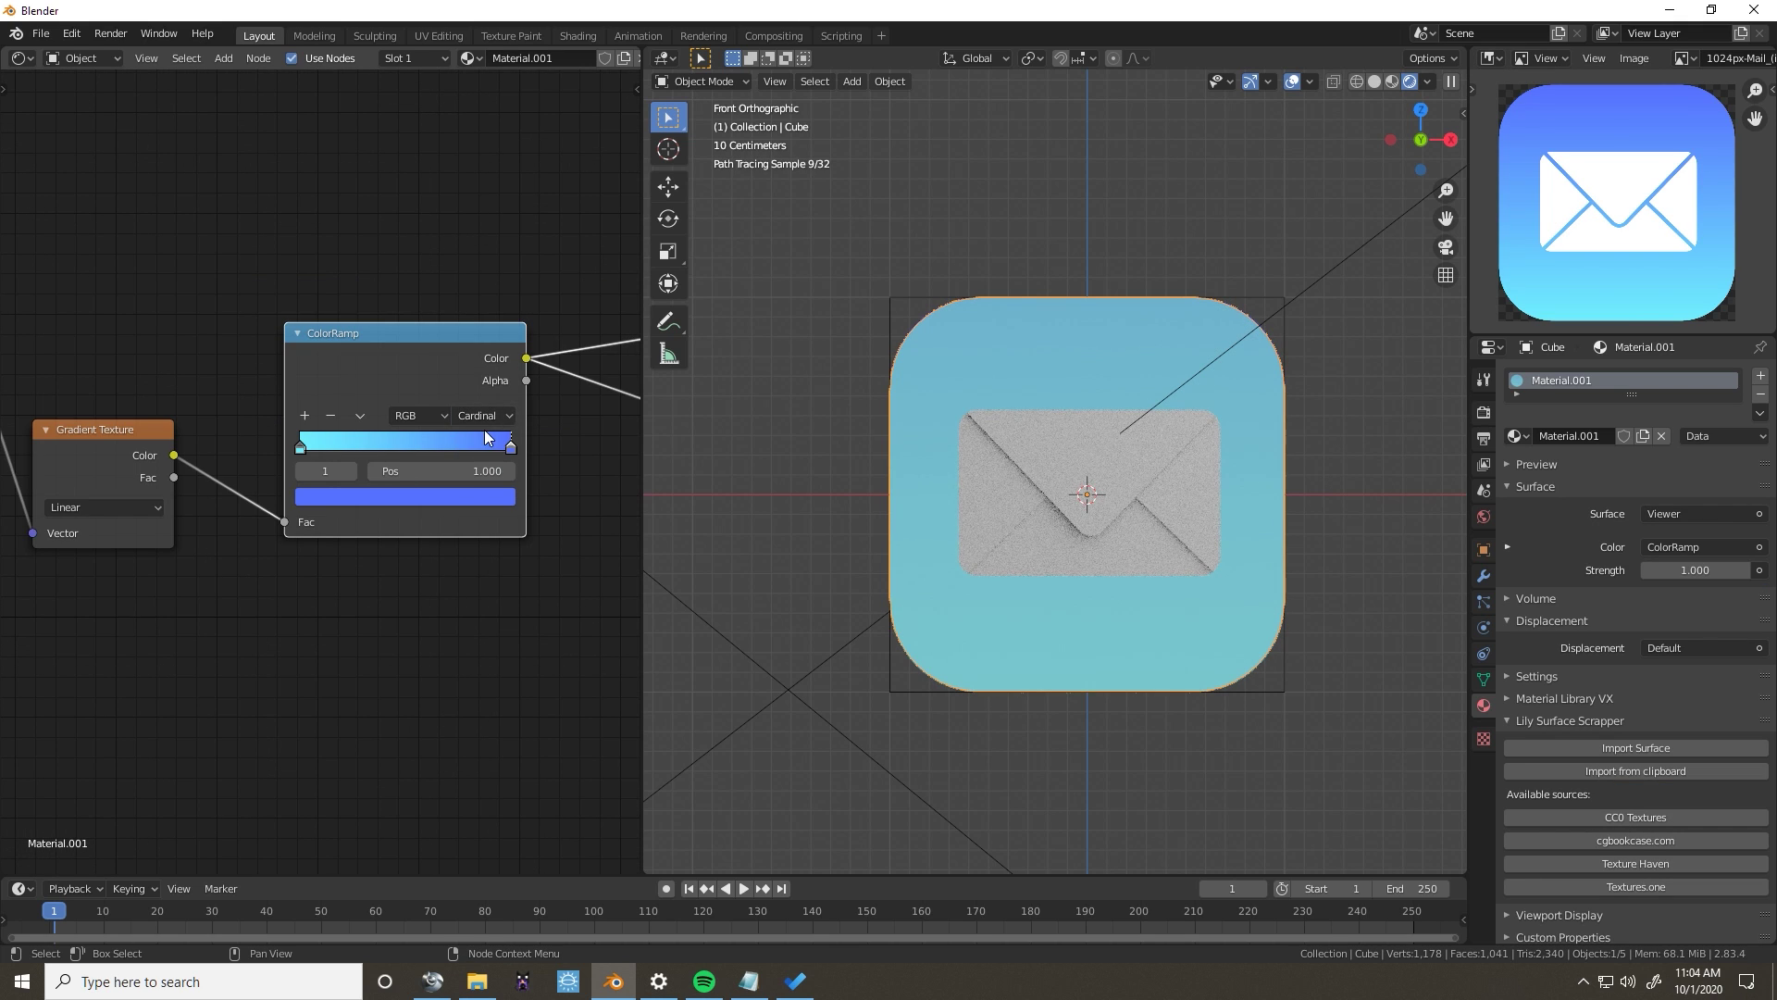
{"action": "left_click", "coordinate": [482, 414]}
{"action": "left_click", "coordinate": [481, 437]}
{"action": "left_click_drag", "start_coordinate": [492, 441], "coordinate": [367, 444]}
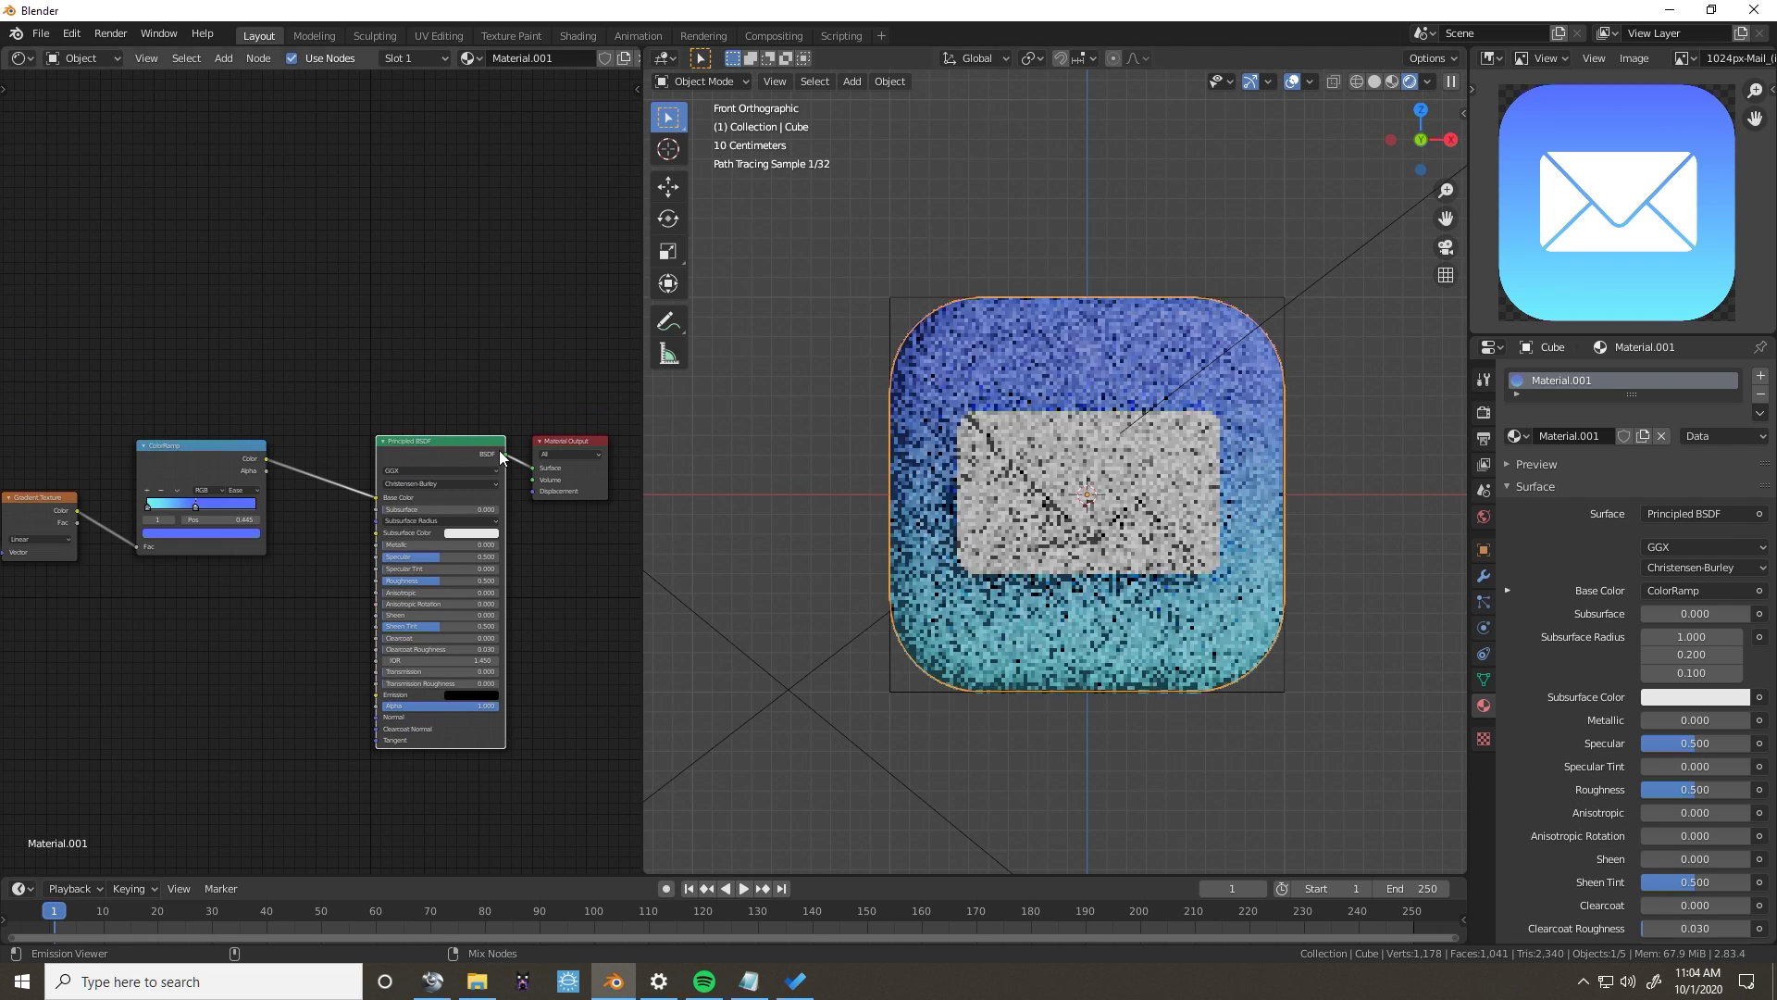
Darken the World Color to dark grey in World Properties.
{"action": "scroll", "coordinate": [1286, 670], "scroll_direction": "down", "scroll_amount": 5}
{"action": "scroll", "coordinate": [1119, 666], "scroll_direction": "up", "scroll_amount": 5}
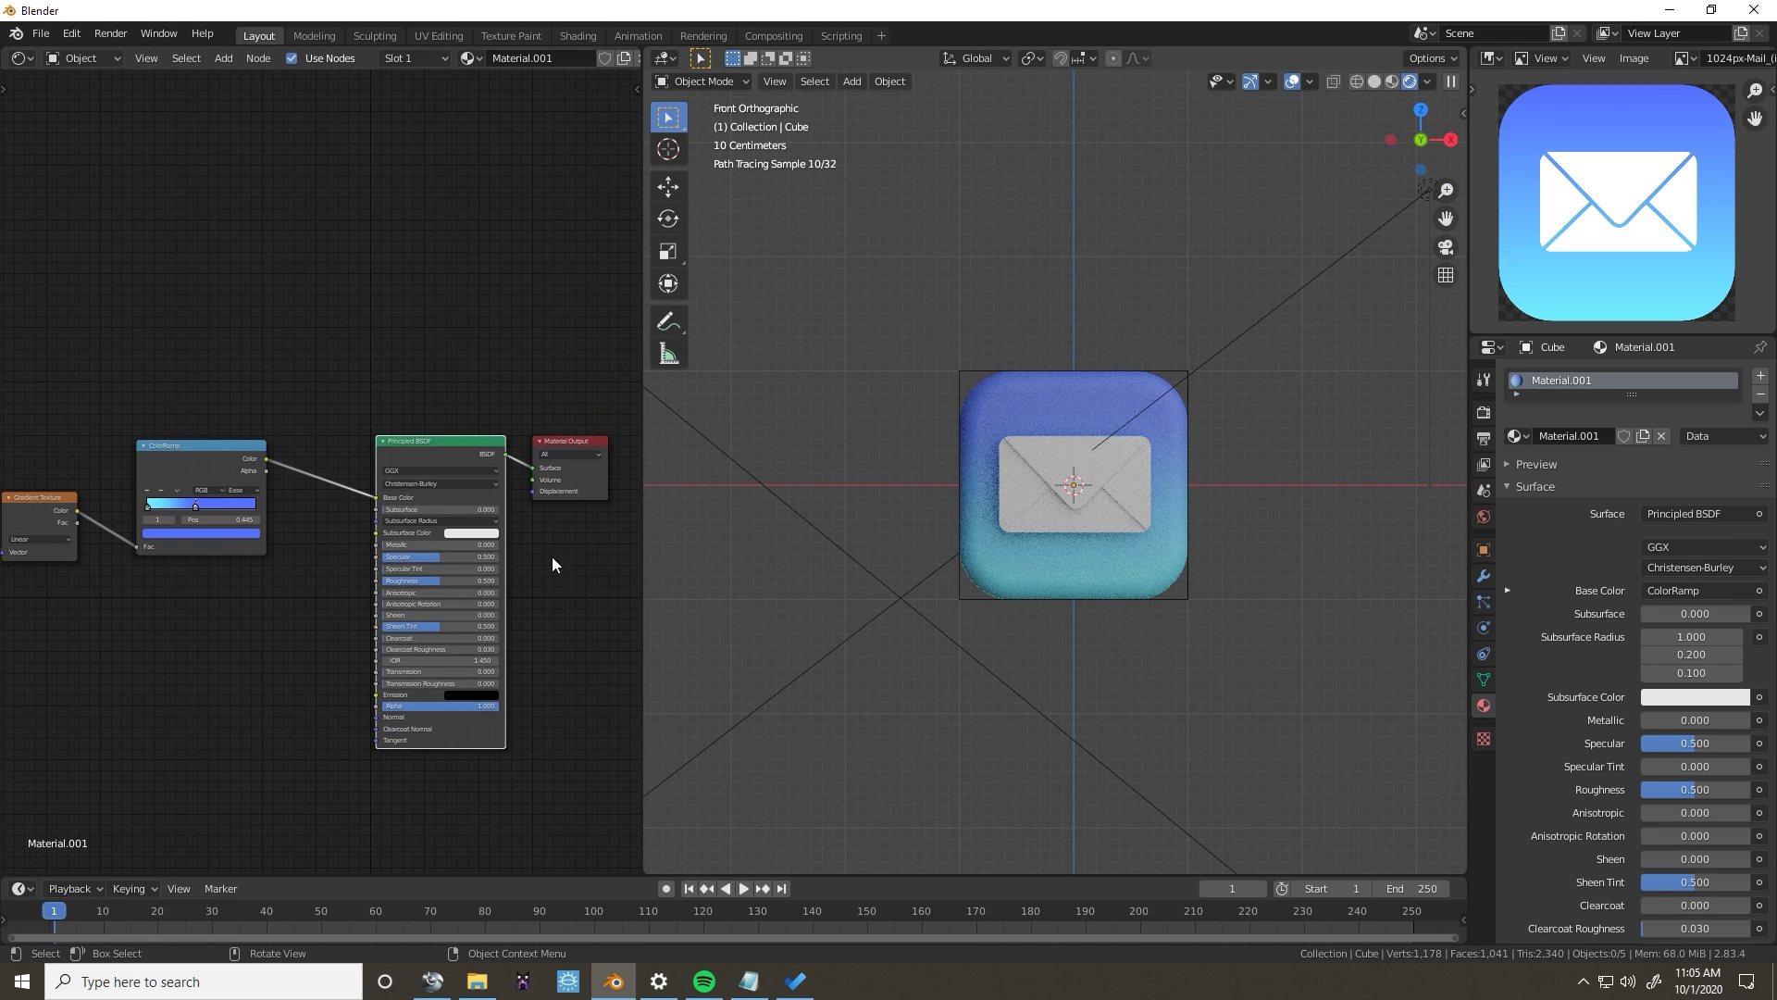
{"action": "scroll", "coordinate": [1231, 696], "scroll_direction": "down", "scroll_amount": 3}
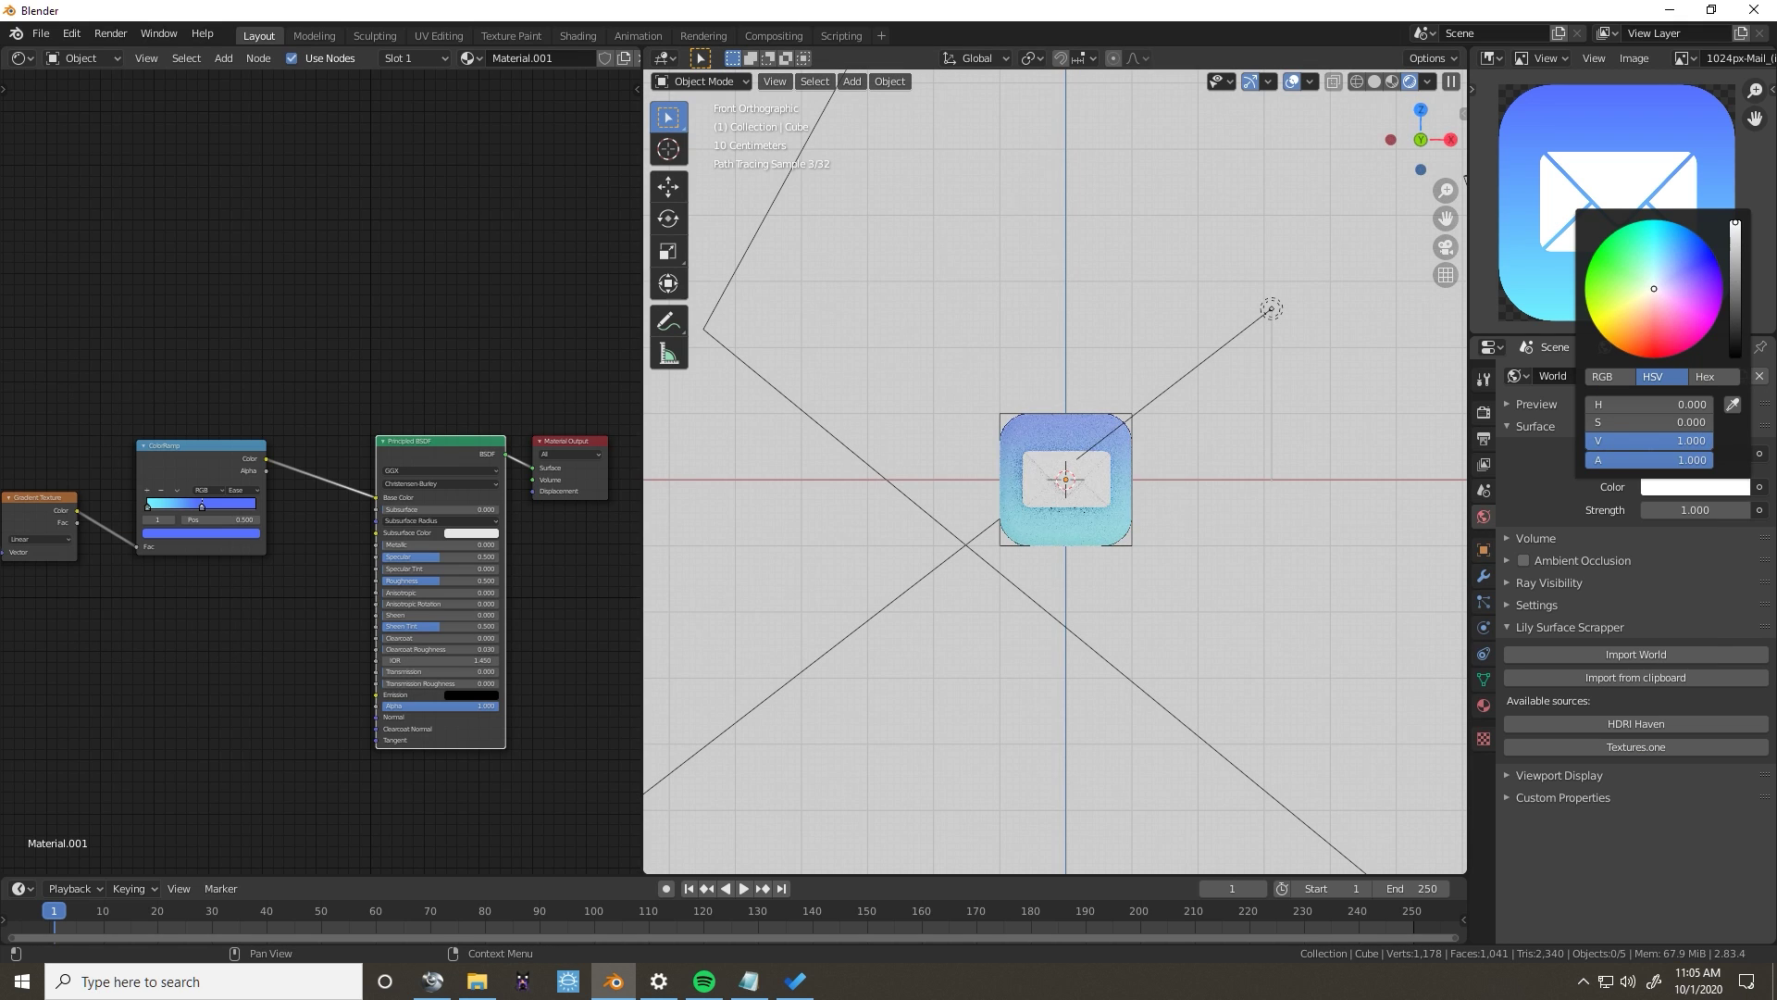
{"action": "left_click", "coordinate": [1681, 491]}
{"action": "scroll", "coordinate": [1675, 328], "scroll_direction": "down", "scroll_amount": 10}
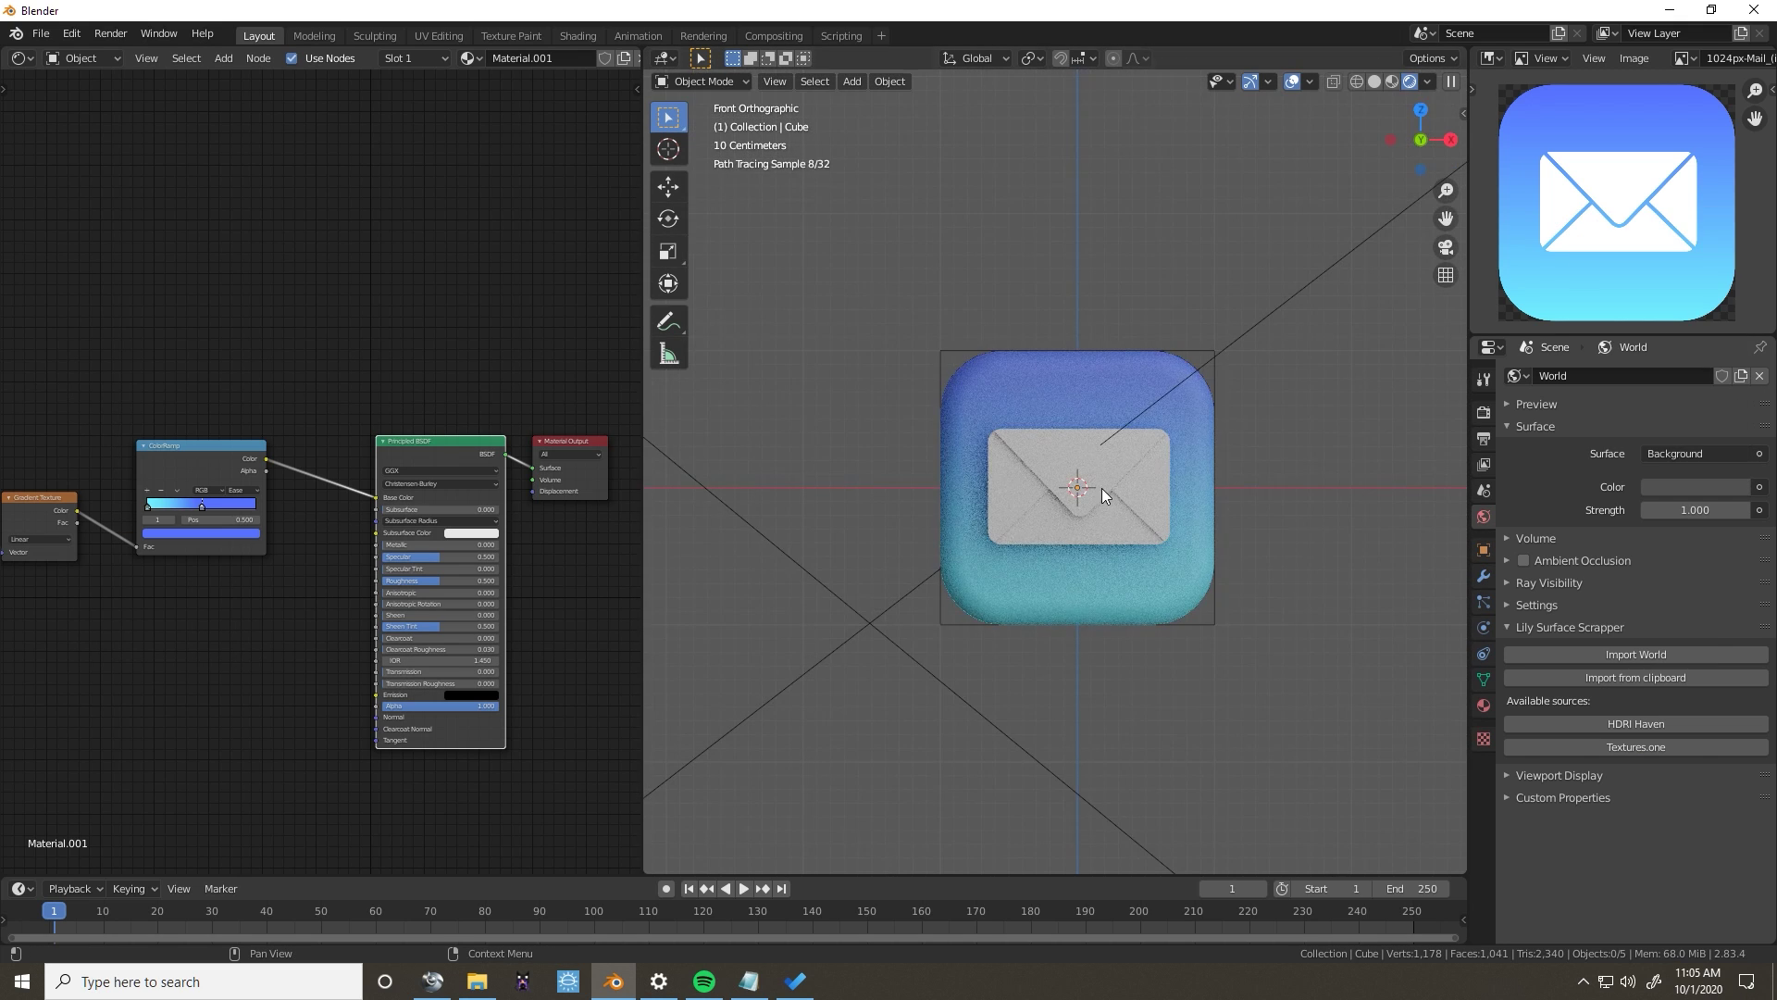
Give the envelope material Specular 1.000 and Roughness 0.000.
{"action": "middle_click_drag", "start_coordinate": [1101, 487], "coordinate": [1053, 487], "text": "shift"}
{"action": "left_click", "coordinate": [1052, 487]}
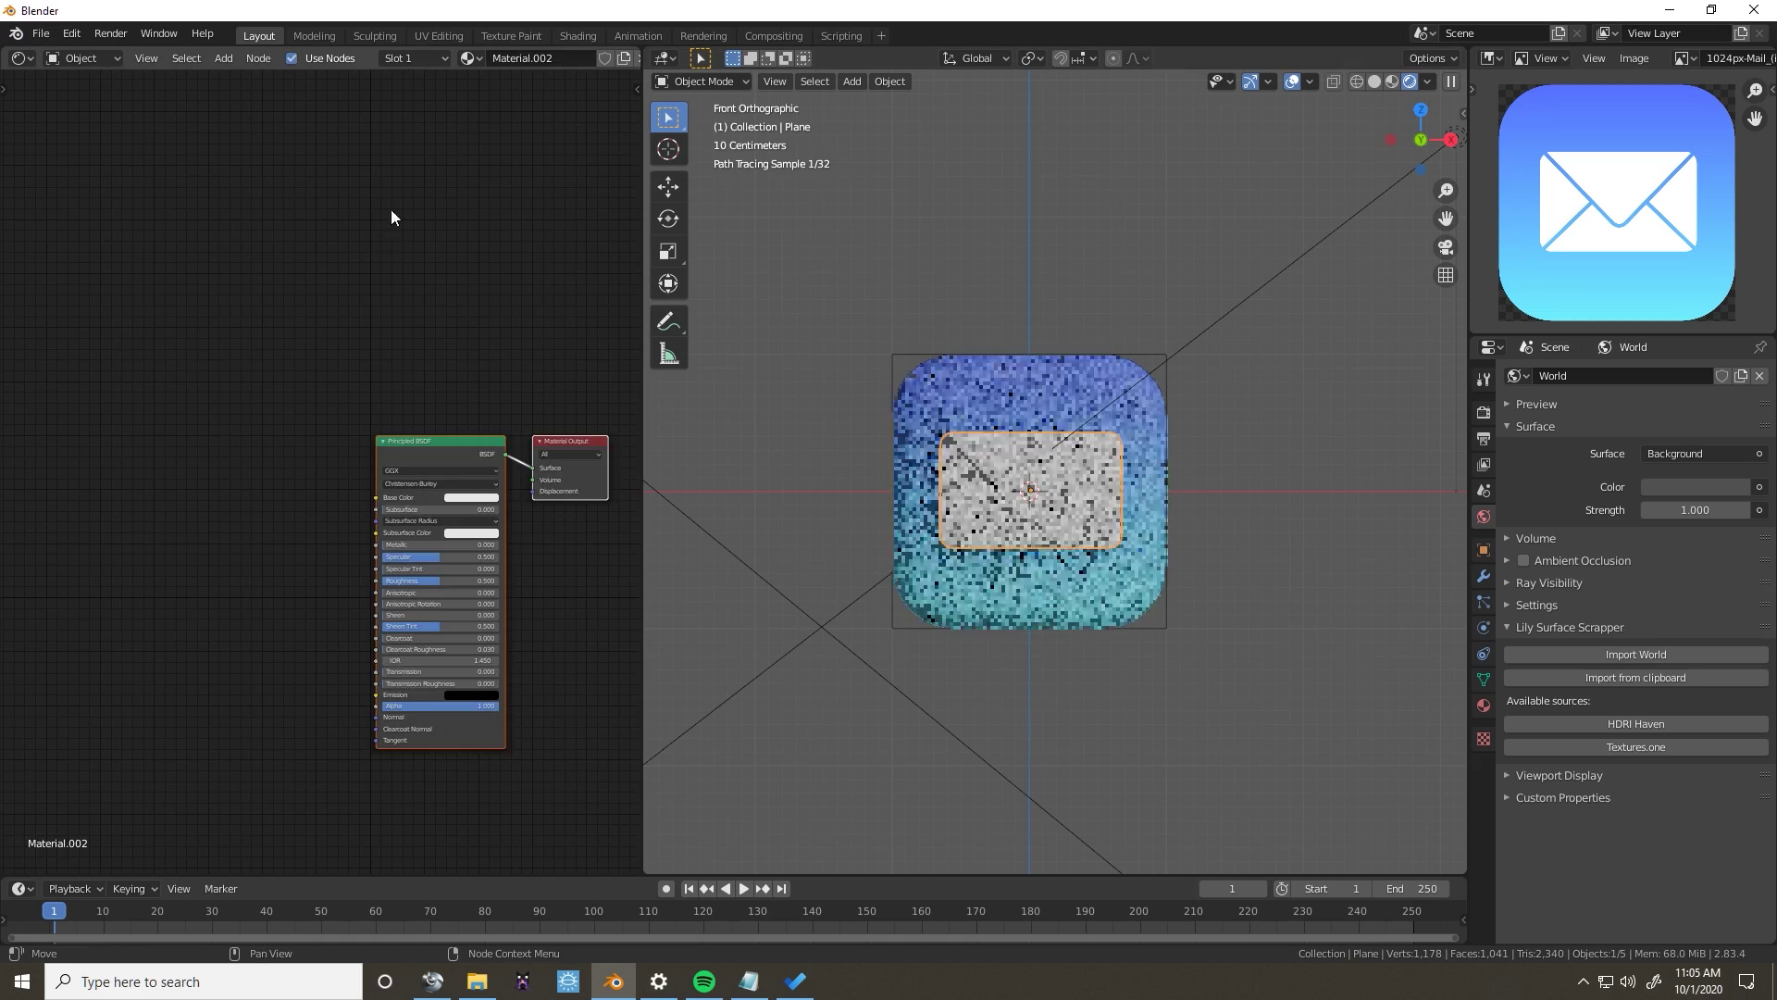
{"action": "scroll", "coordinate": [199, 472], "scroll_direction": "up", "scroll_amount": 4}
{"action": "left_click_drag", "start_coordinate": [234, 537], "coordinate": [361, 537]}
{"action": "left_click_drag", "start_coordinate": [185, 577], "coordinate": [125, 577]}
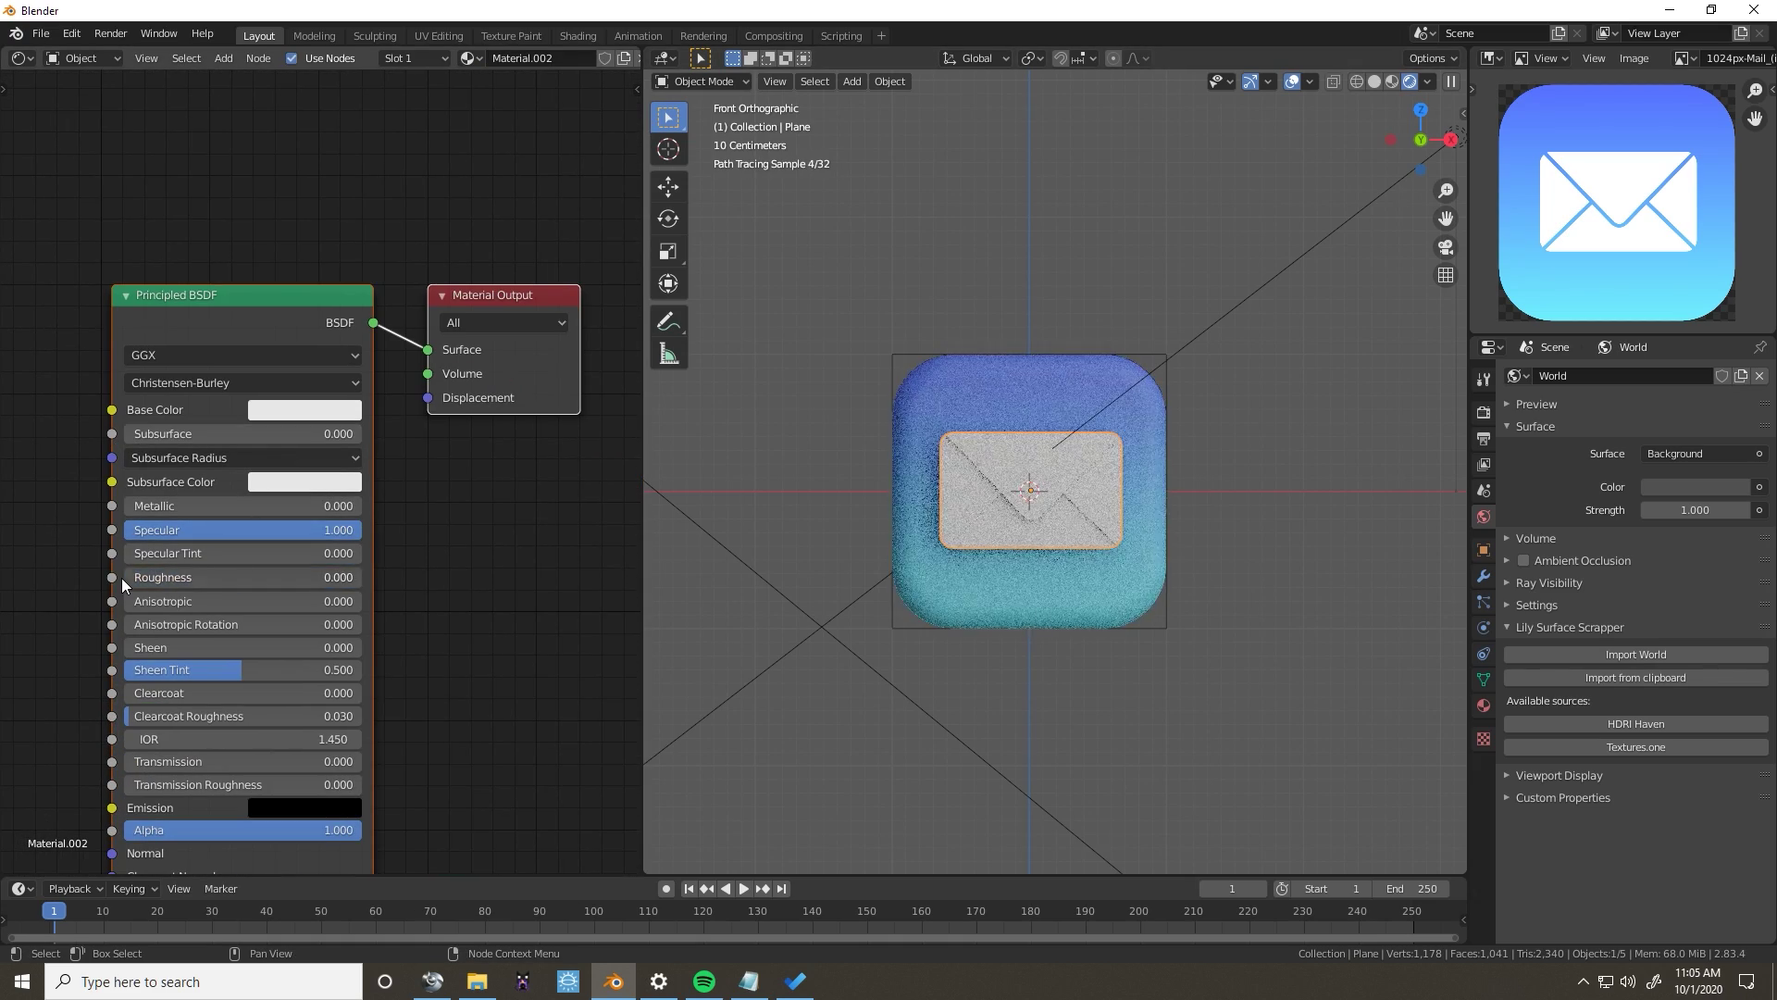
Lower the Overlay node's Fac to 0.558.
{"action": "scroll", "coordinate": [842, 615], "scroll_direction": "up", "scroll_amount": 3}
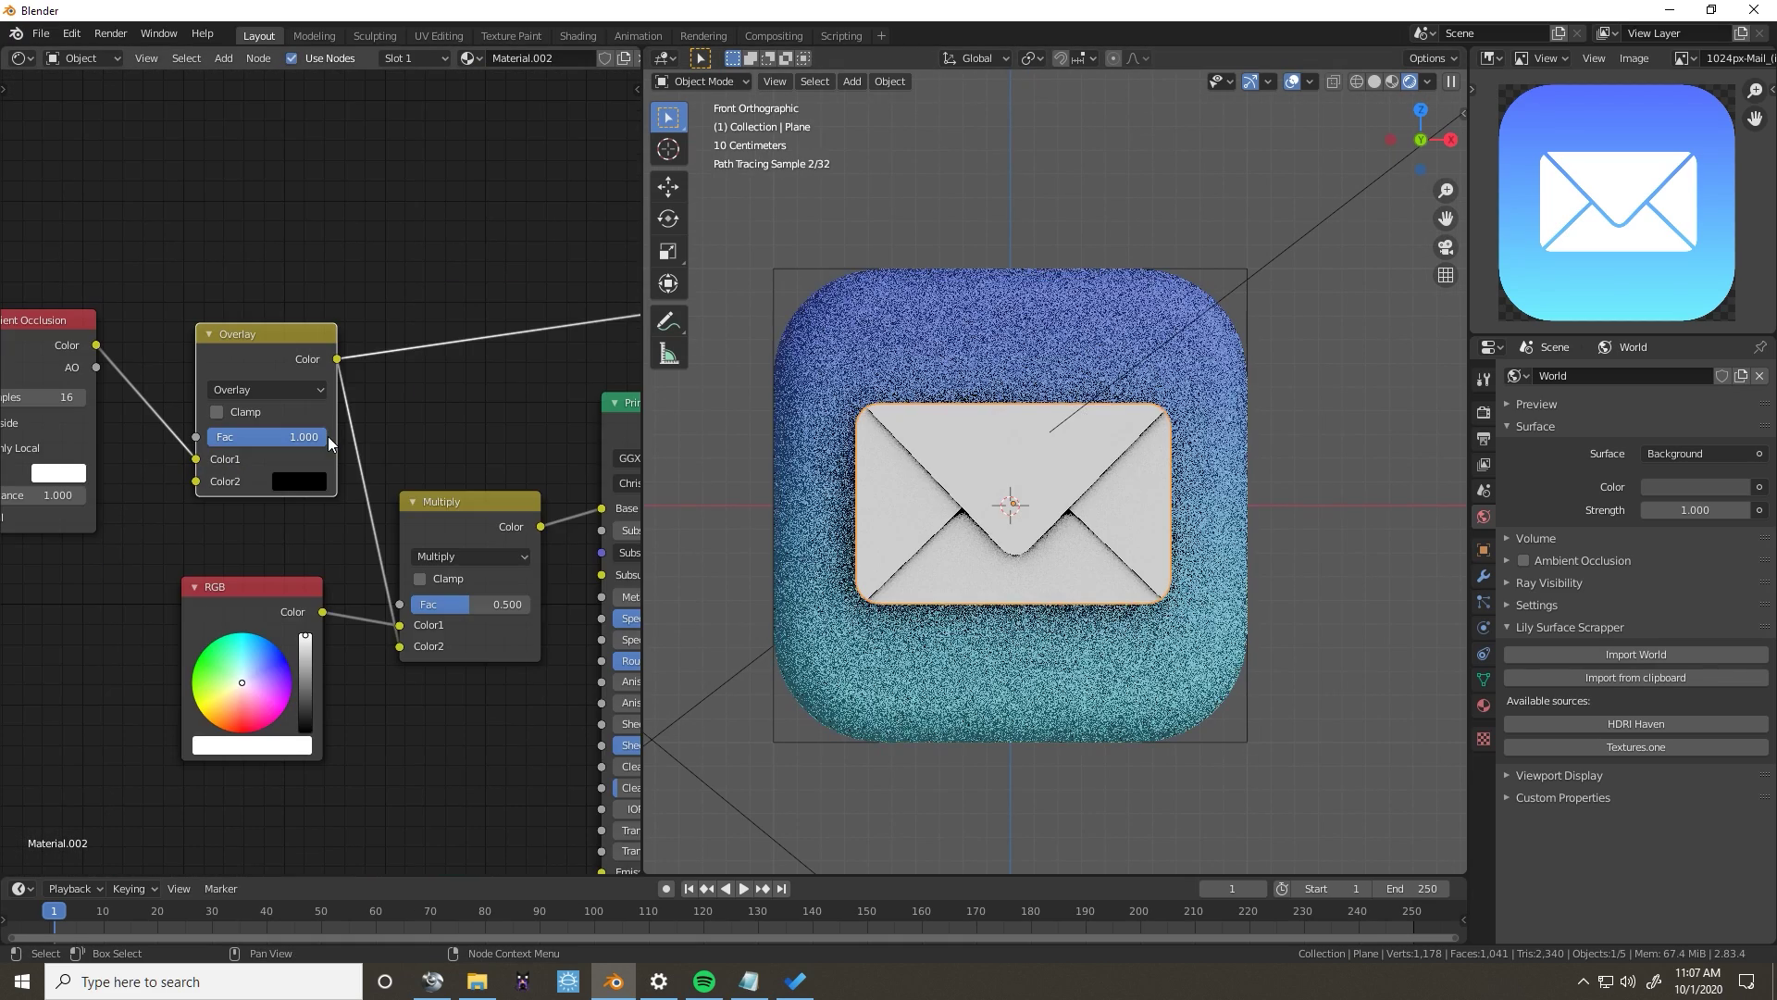
{"action": "mouse_move", "coordinate": [294, 436]}
{"action": "left_mouse_down"}
{"action": "mouse_move", "coordinate": [249, 435]}
{"action": "mouse_move", "coordinate": [279, 437]}
{"action": "left_mouse_up"}
{"action": "scroll", "coordinate": [207, 637], "scroll_direction": "down", "scroll_amount": 2}
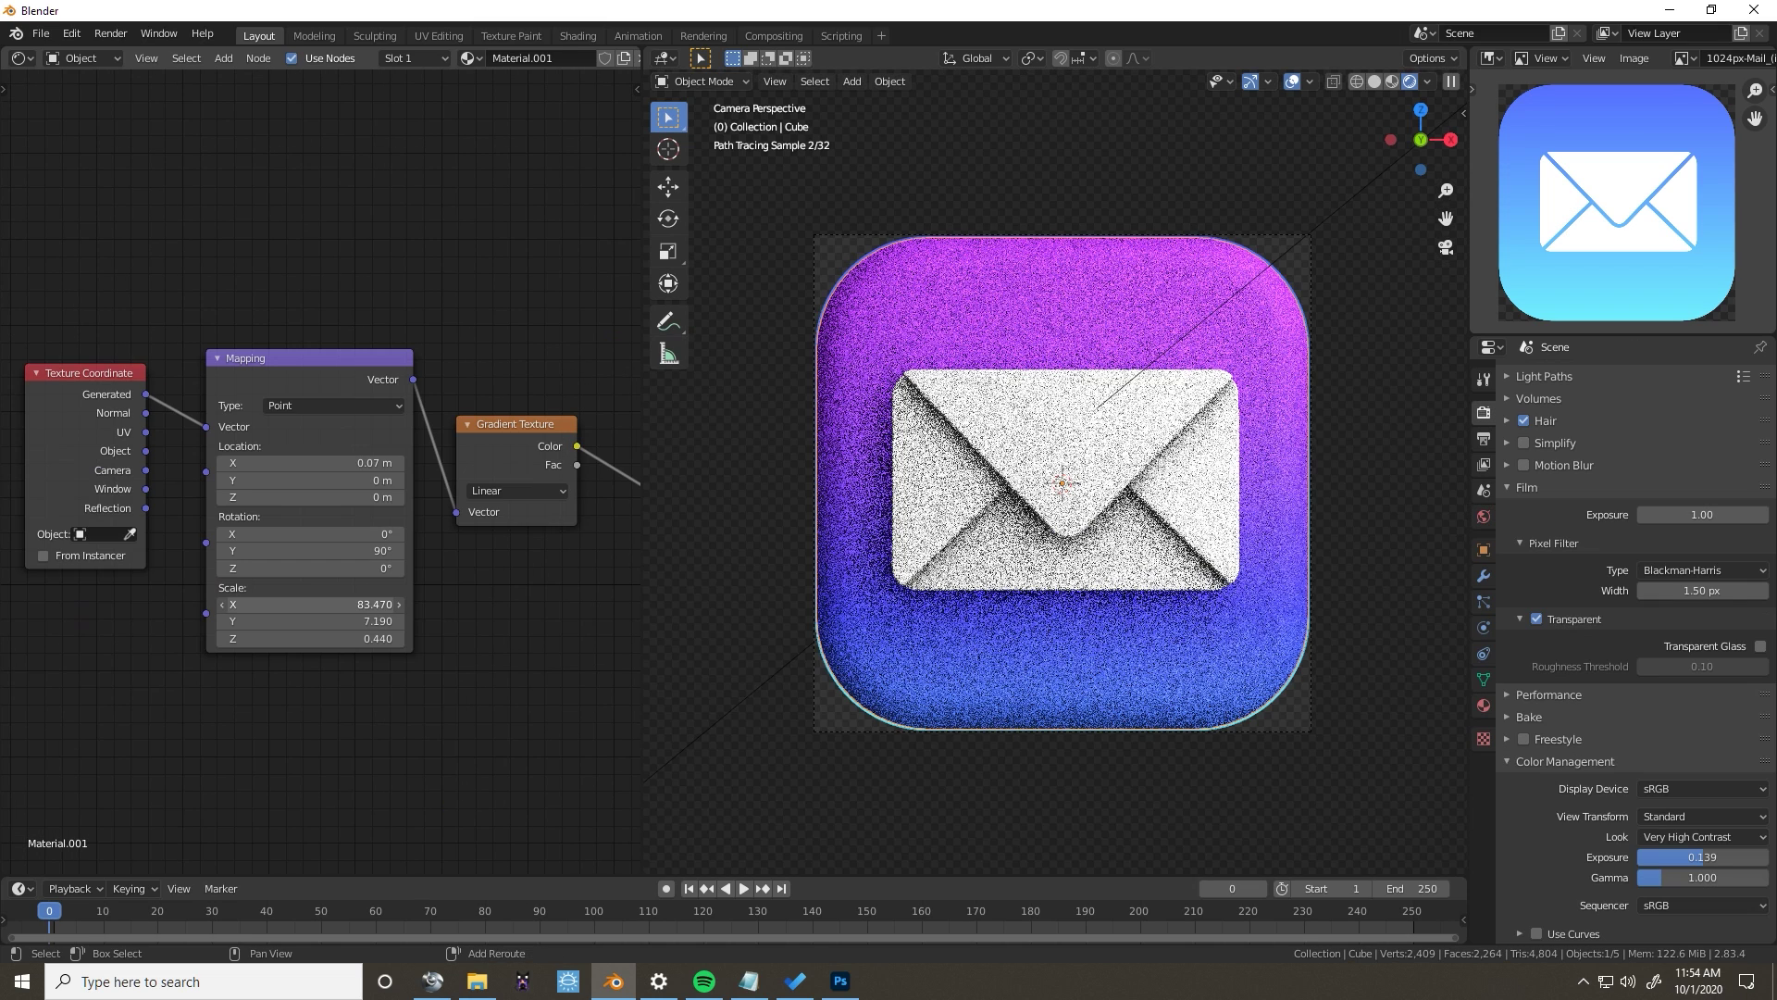
Stretch the gradient's Mapping Scale X and enable the Renderable toggles in the Outliner filter.
{"action": "left_click_drag", "start_coordinate": [375, 604], "coordinate": [382, 605]}
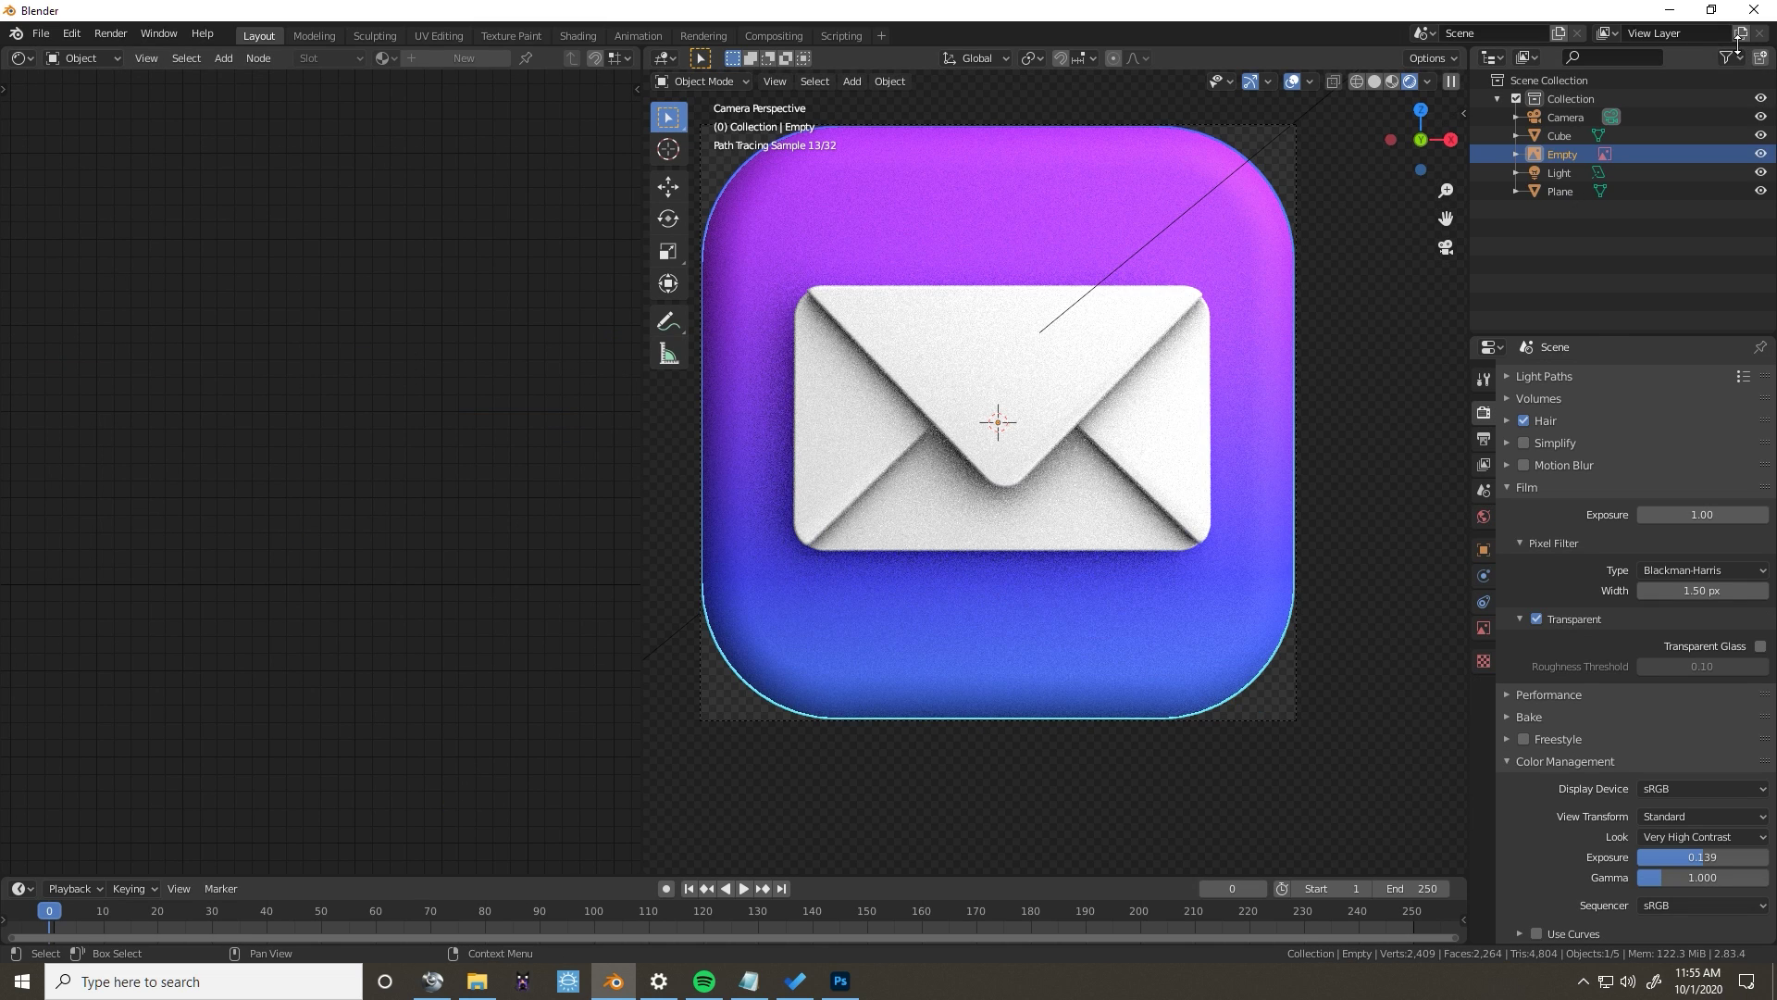
{"action": "left_click", "coordinate": [1727, 58]}
{"action": "left_click", "coordinate": [1669, 91]}
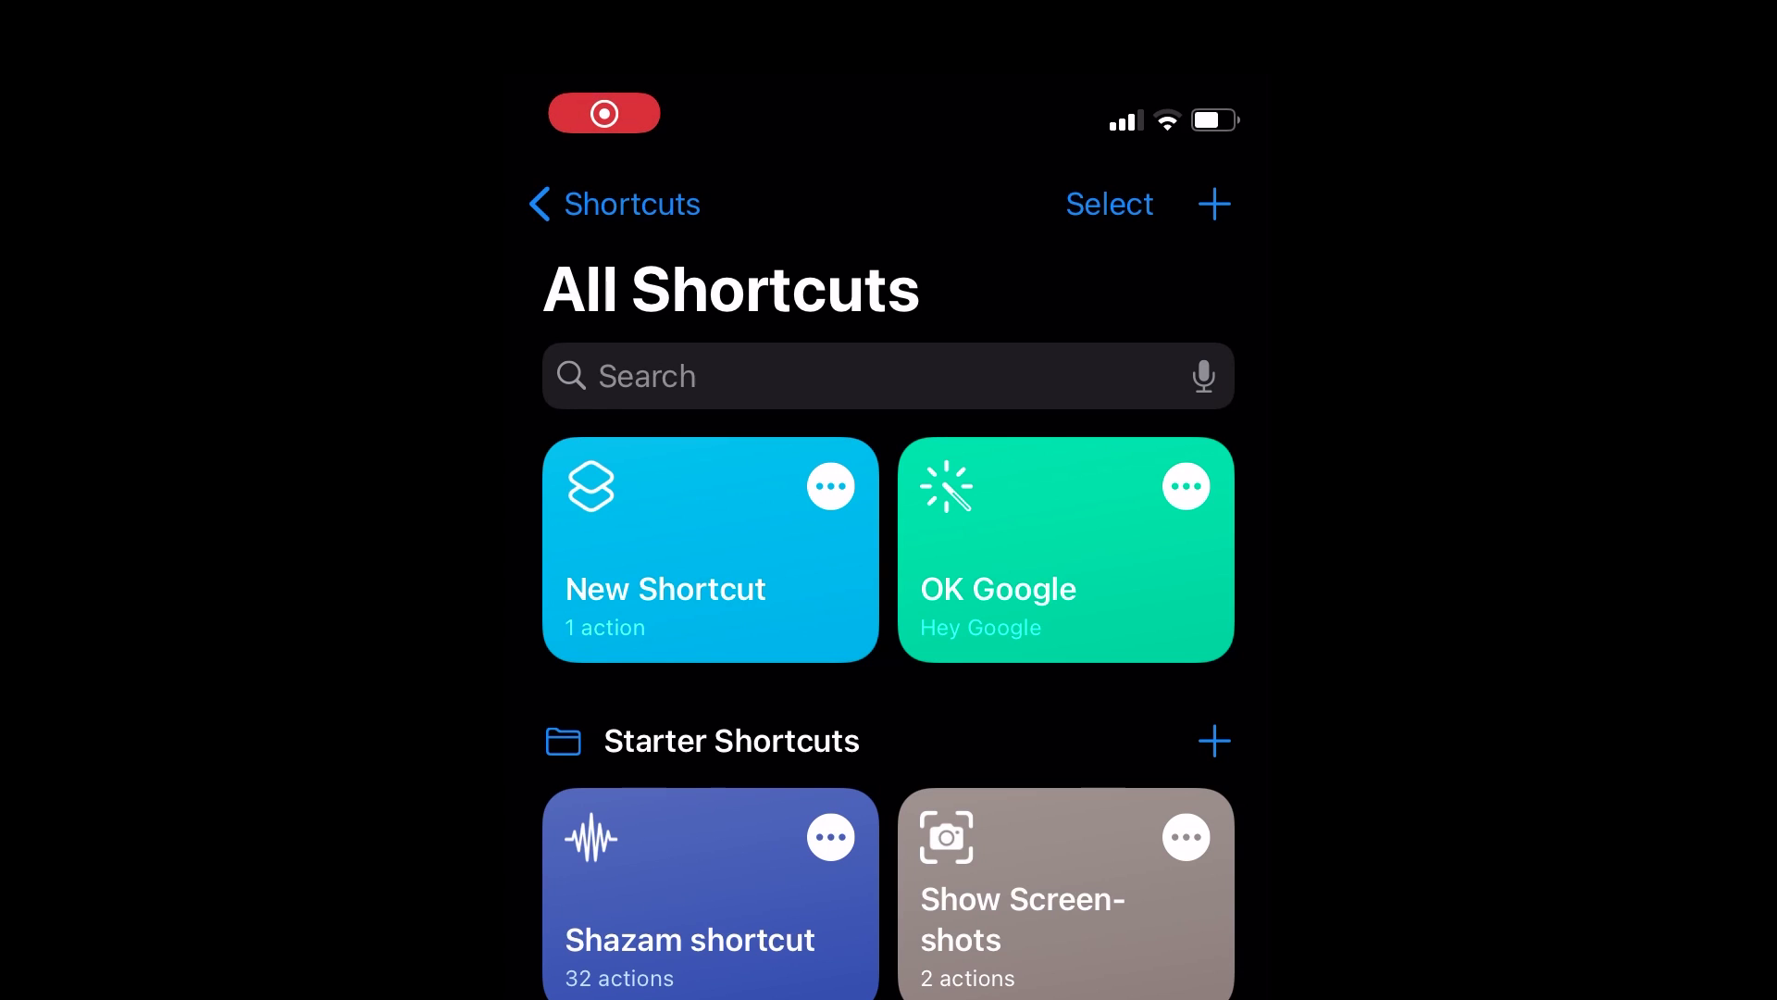
Create a new shortcut with an Open App action set to Mail.
{"action": "left_click", "coordinate": [1215, 204]}
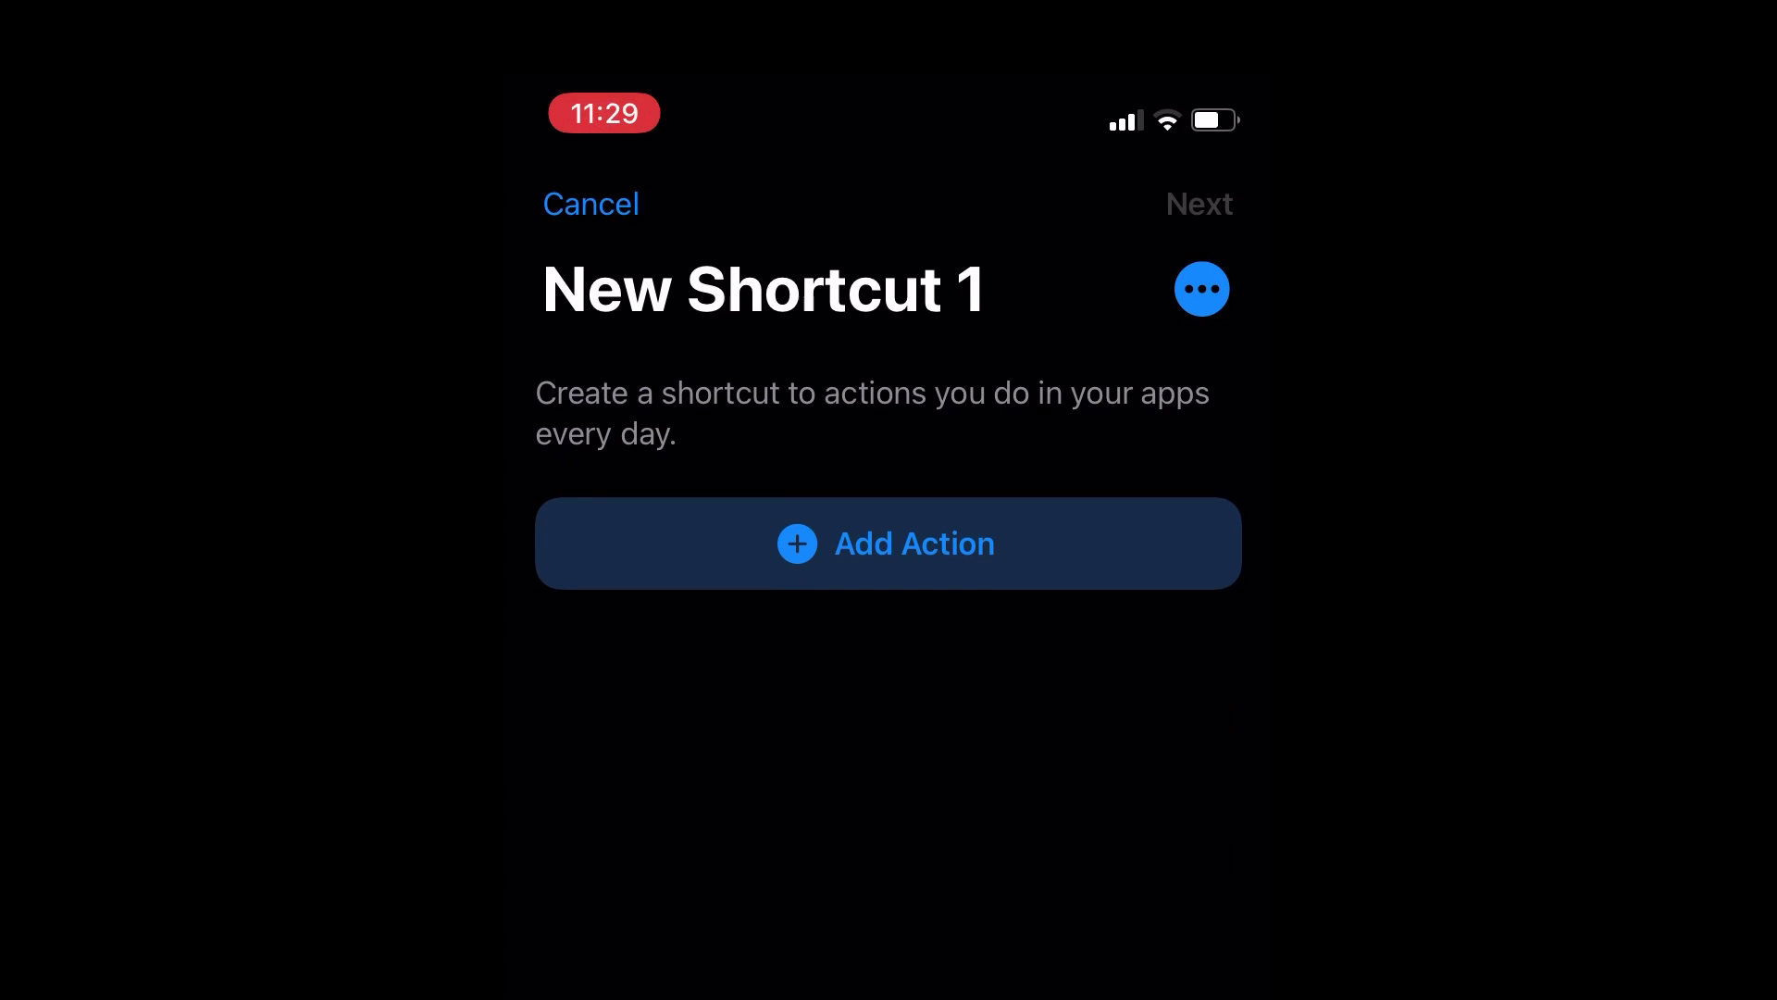
{"action": "left_click", "coordinate": [888, 543]}
{"action": "left_click", "coordinate": [648, 263]}
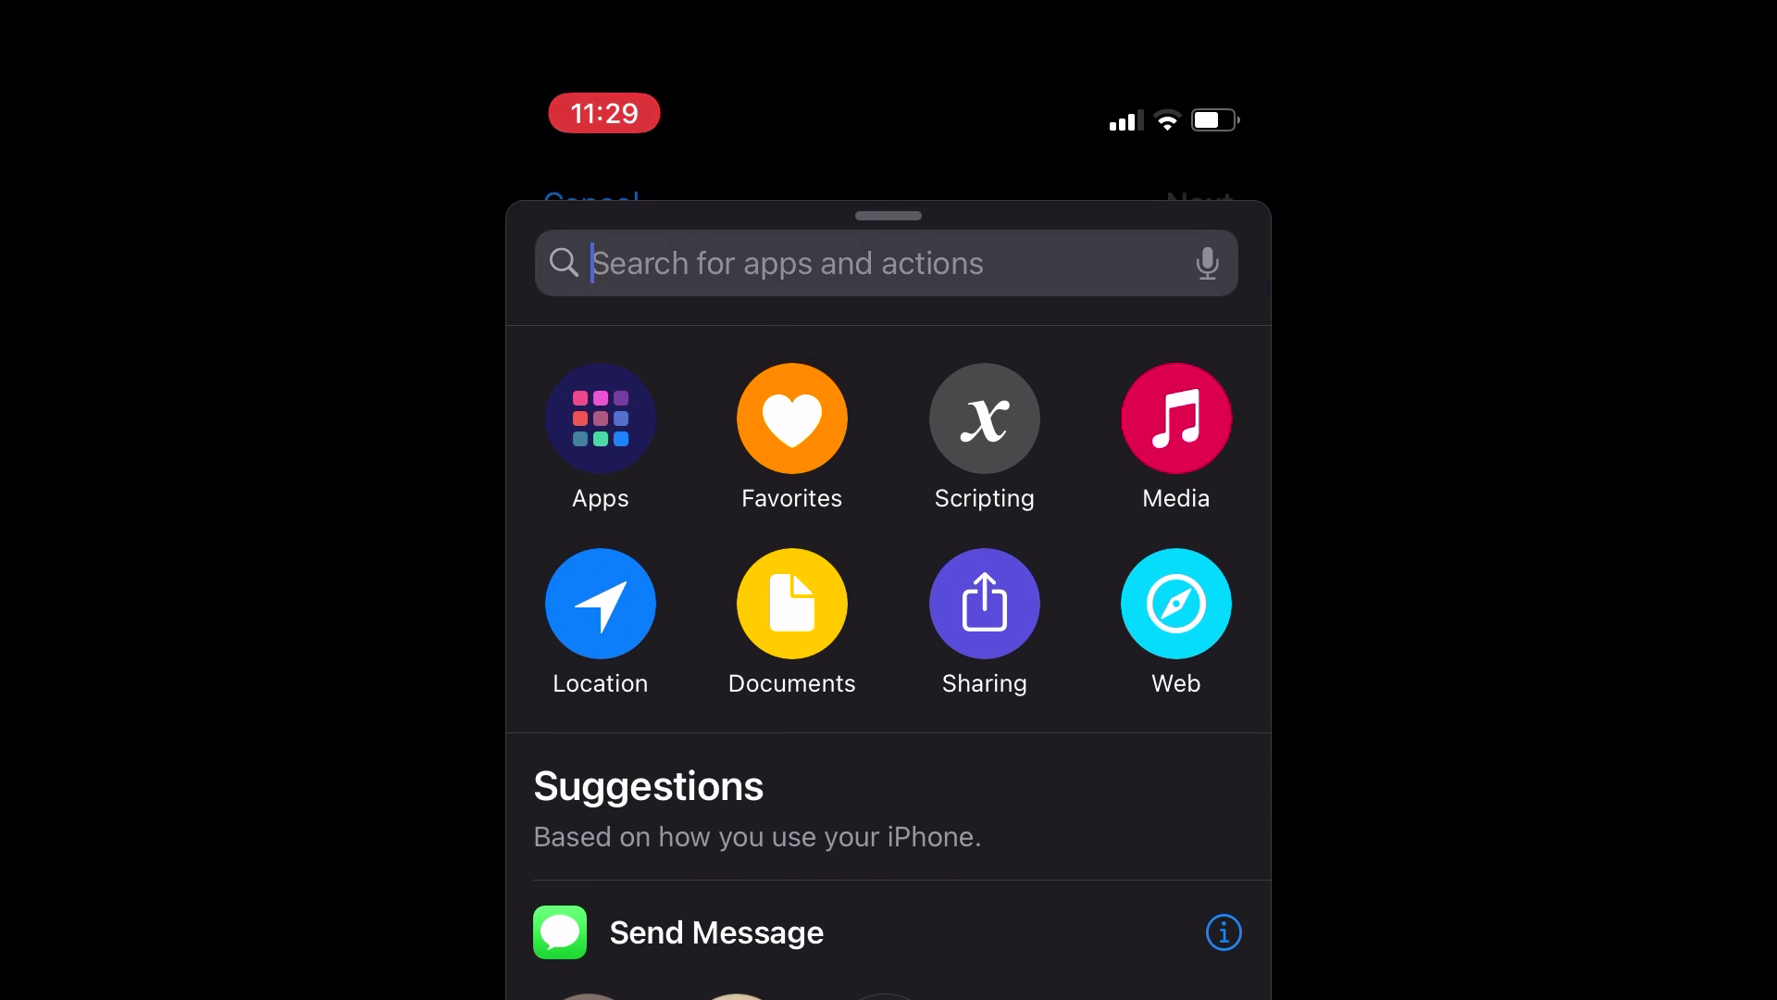
{"action": "type", "text": "Op"}
{"action": "left_click", "coordinate": [980, 576]}
{"action": "left_click", "coordinate": [750, 463]}
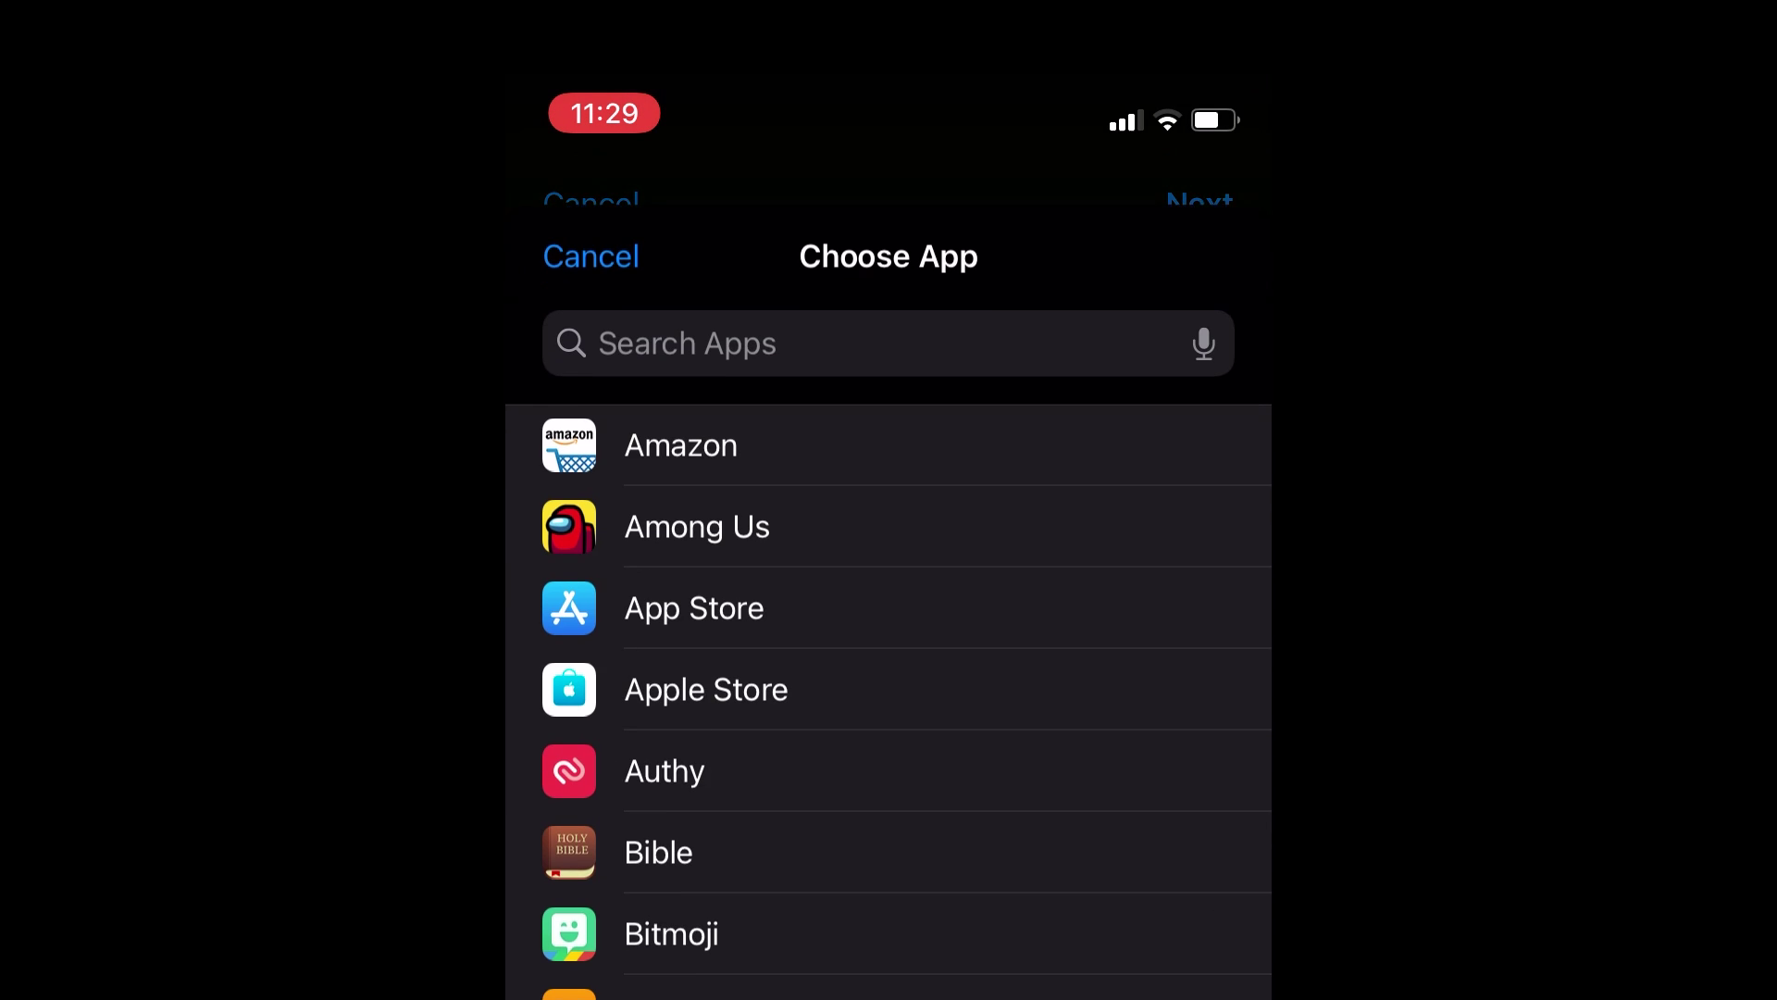
{"action": "left_click", "coordinate": [654, 528]}
Add the shortcut to the home screen as Mail with the rendered gradient icon.
{"action": "left_click", "coordinate": [1202, 289]}
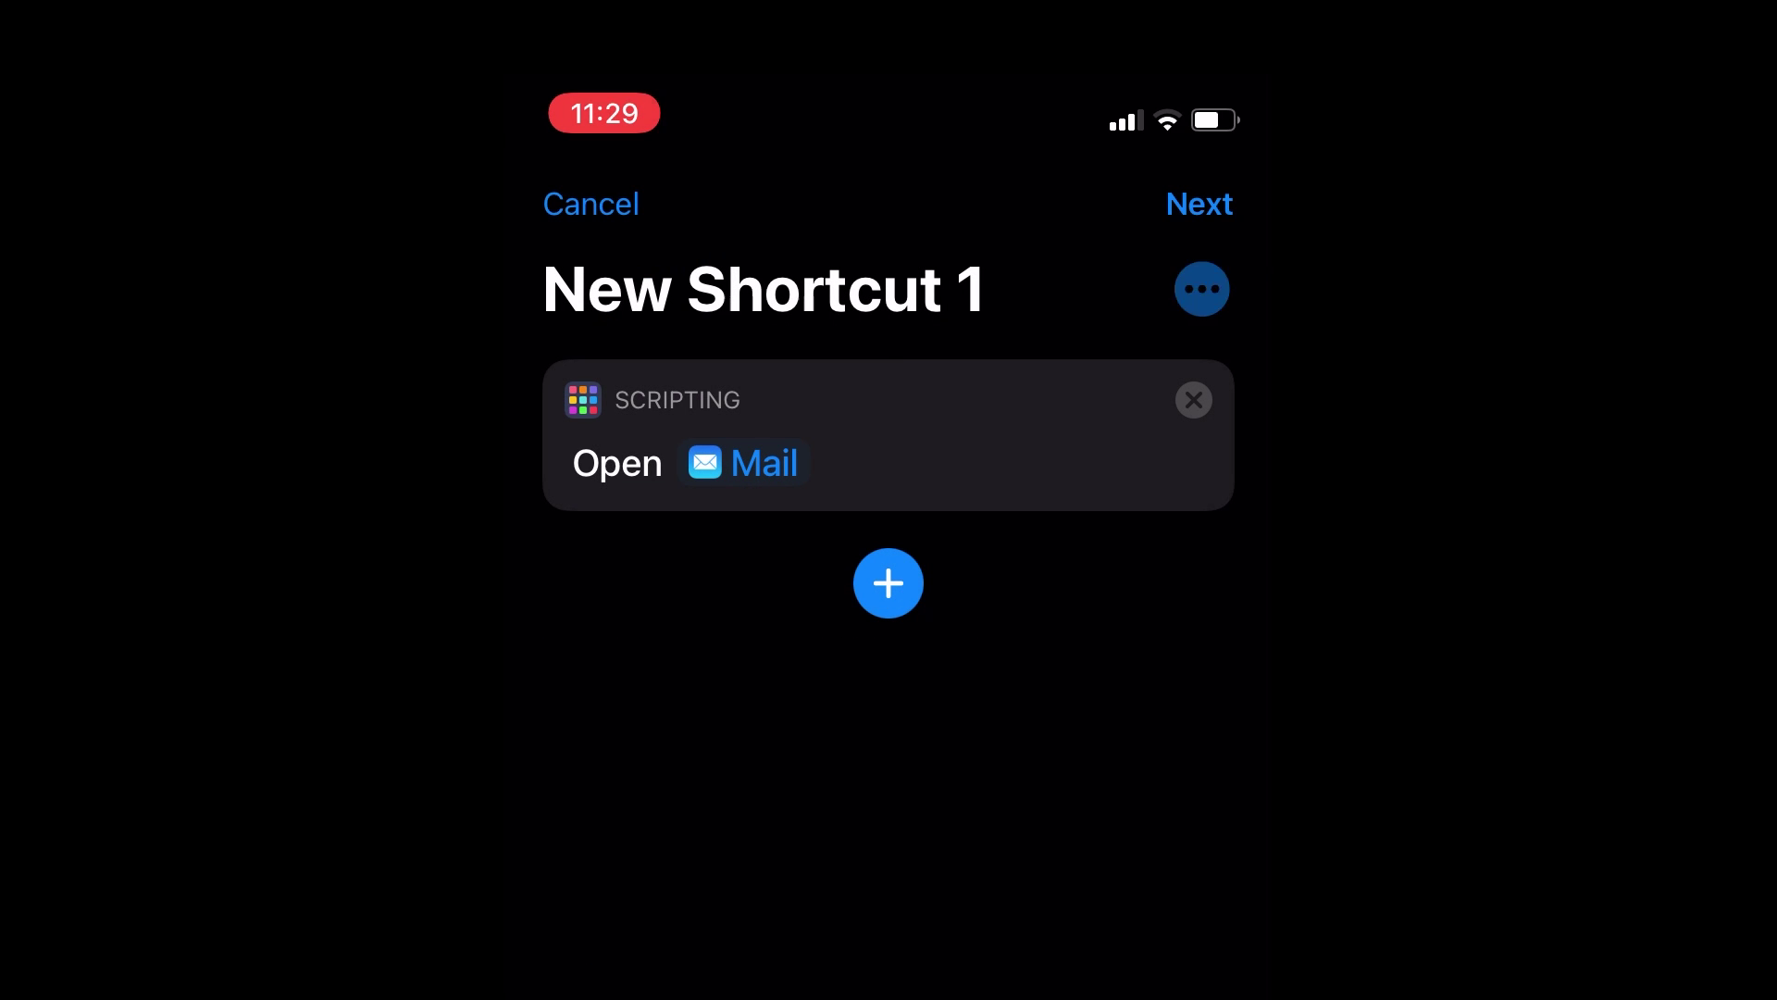
{"action": "left_click", "coordinate": [725, 577]}
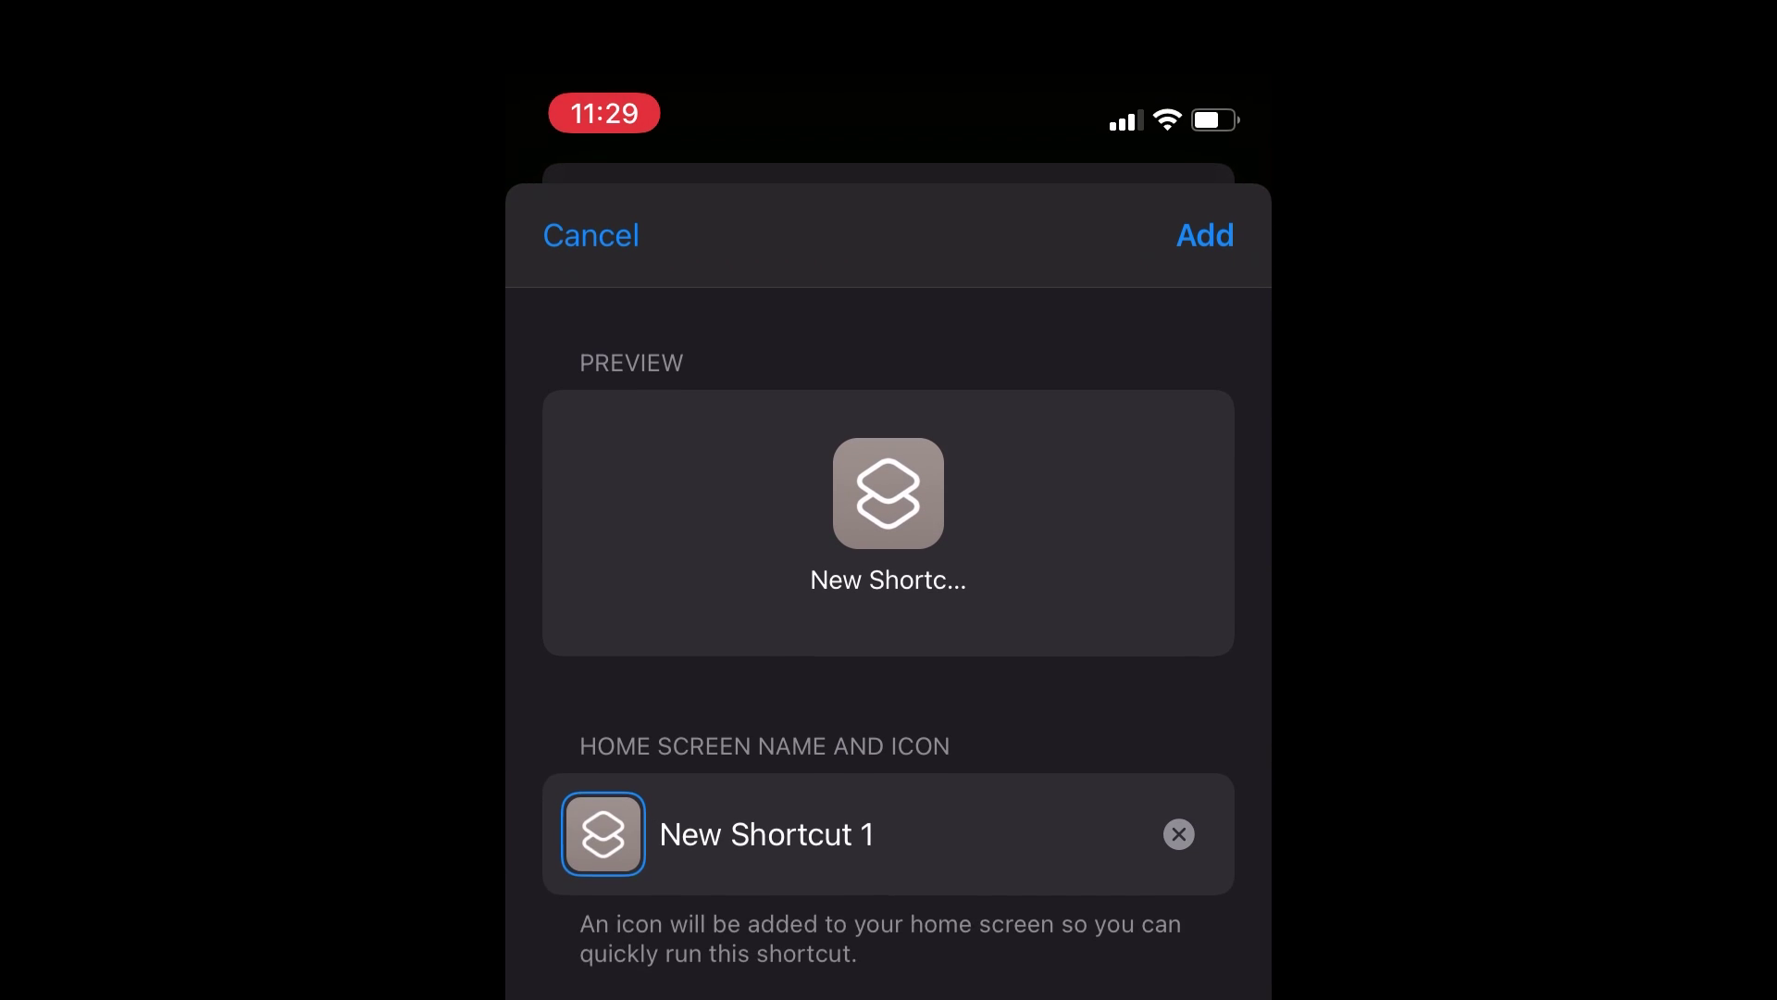
{"action": "left_click", "coordinate": [602, 829]}
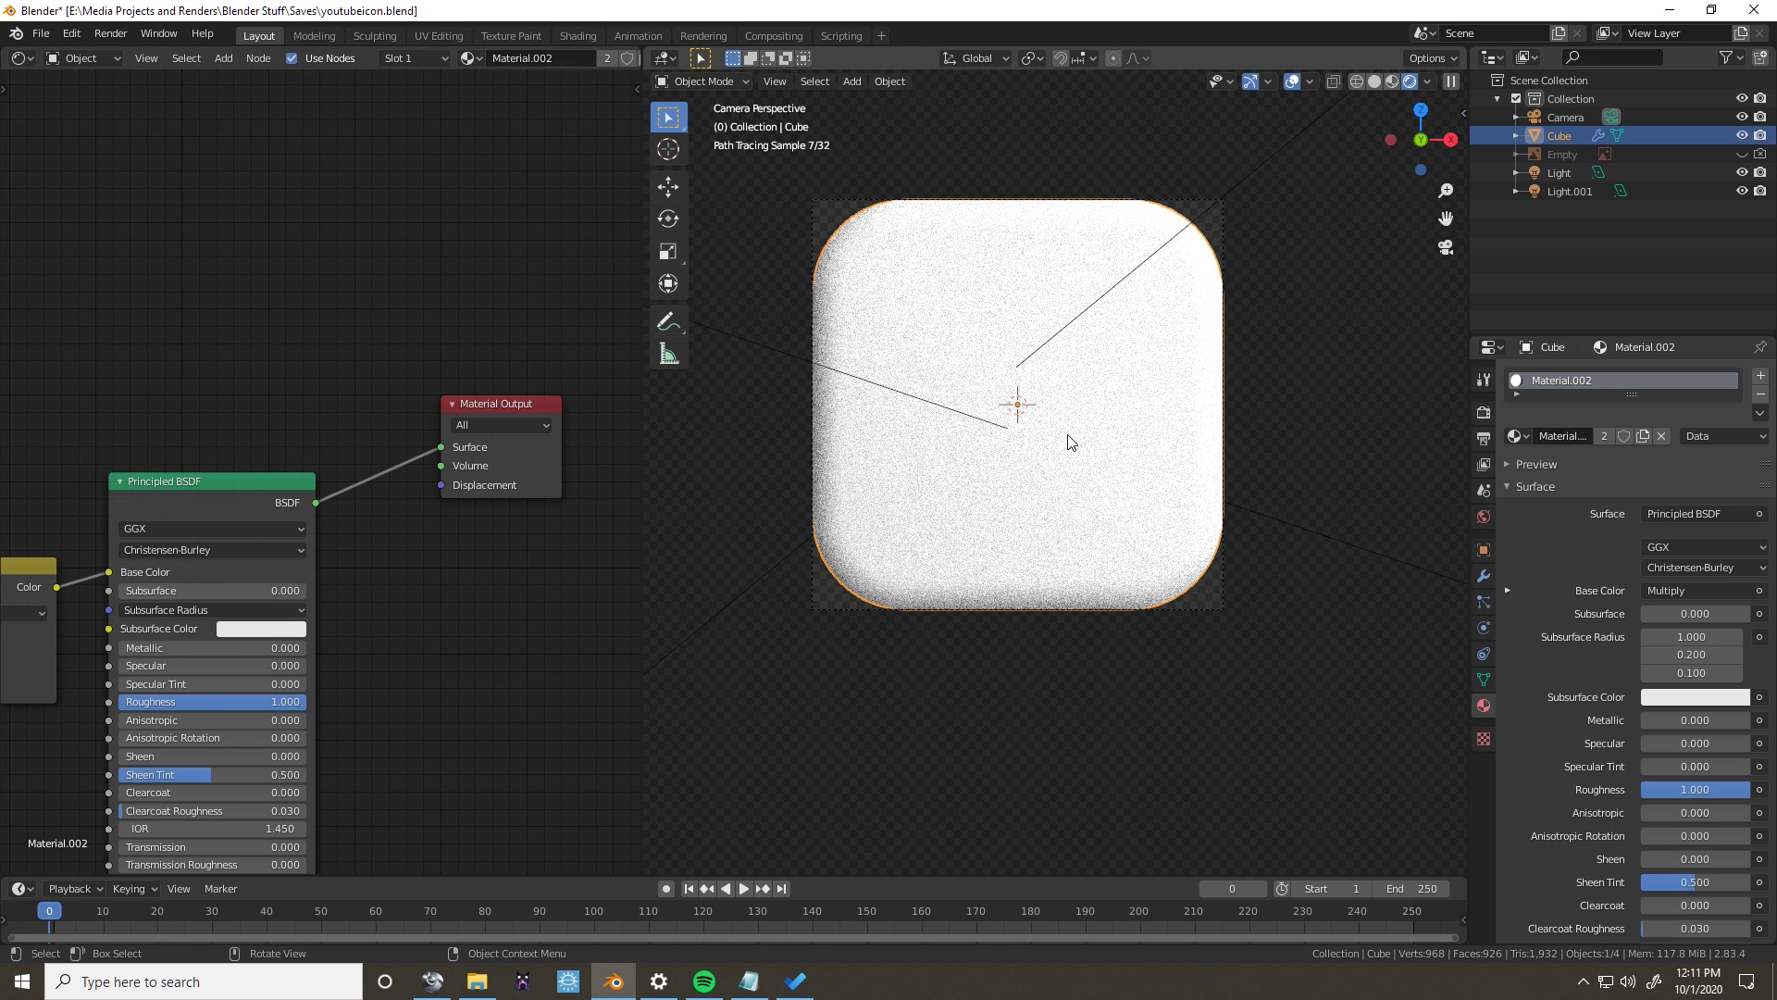
Clear the selection, unhide the Empty, and start moving vertices to trace the YouTube logo.
{"action": "key", "text": "alt+a"}
{"action": "left_click", "coordinate": [1741, 154]}
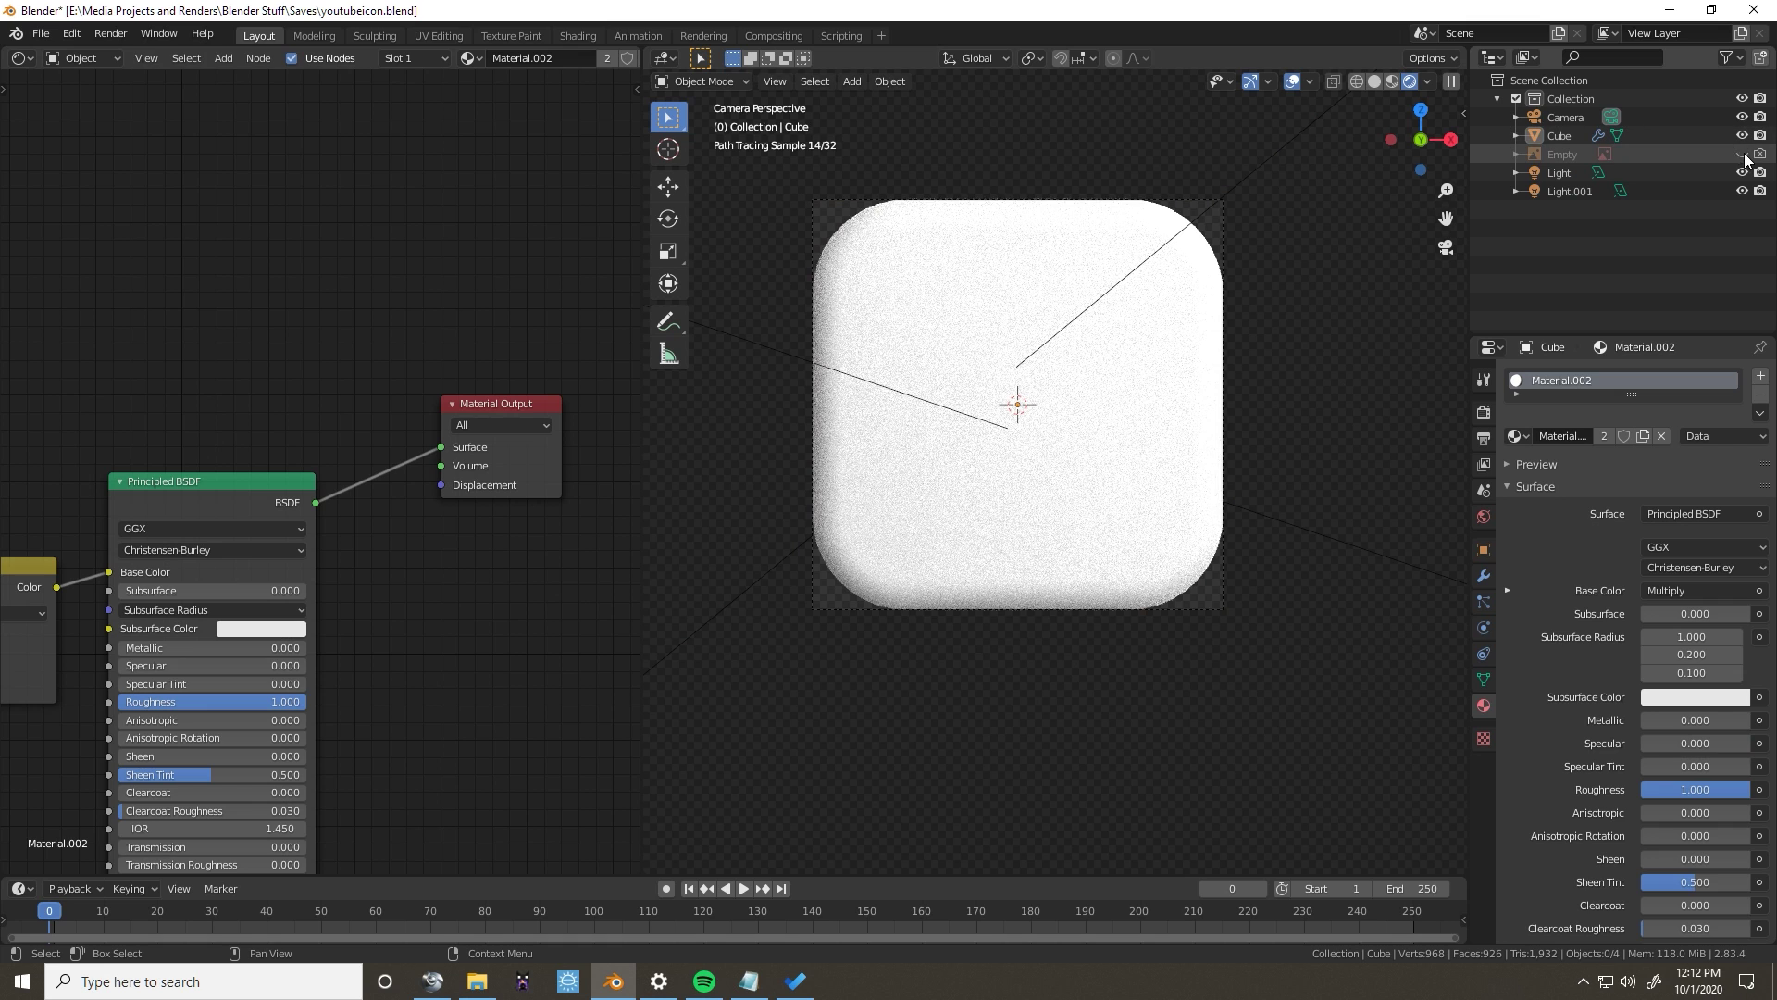
{"action": "left_click", "coordinate": [1574, 176]}
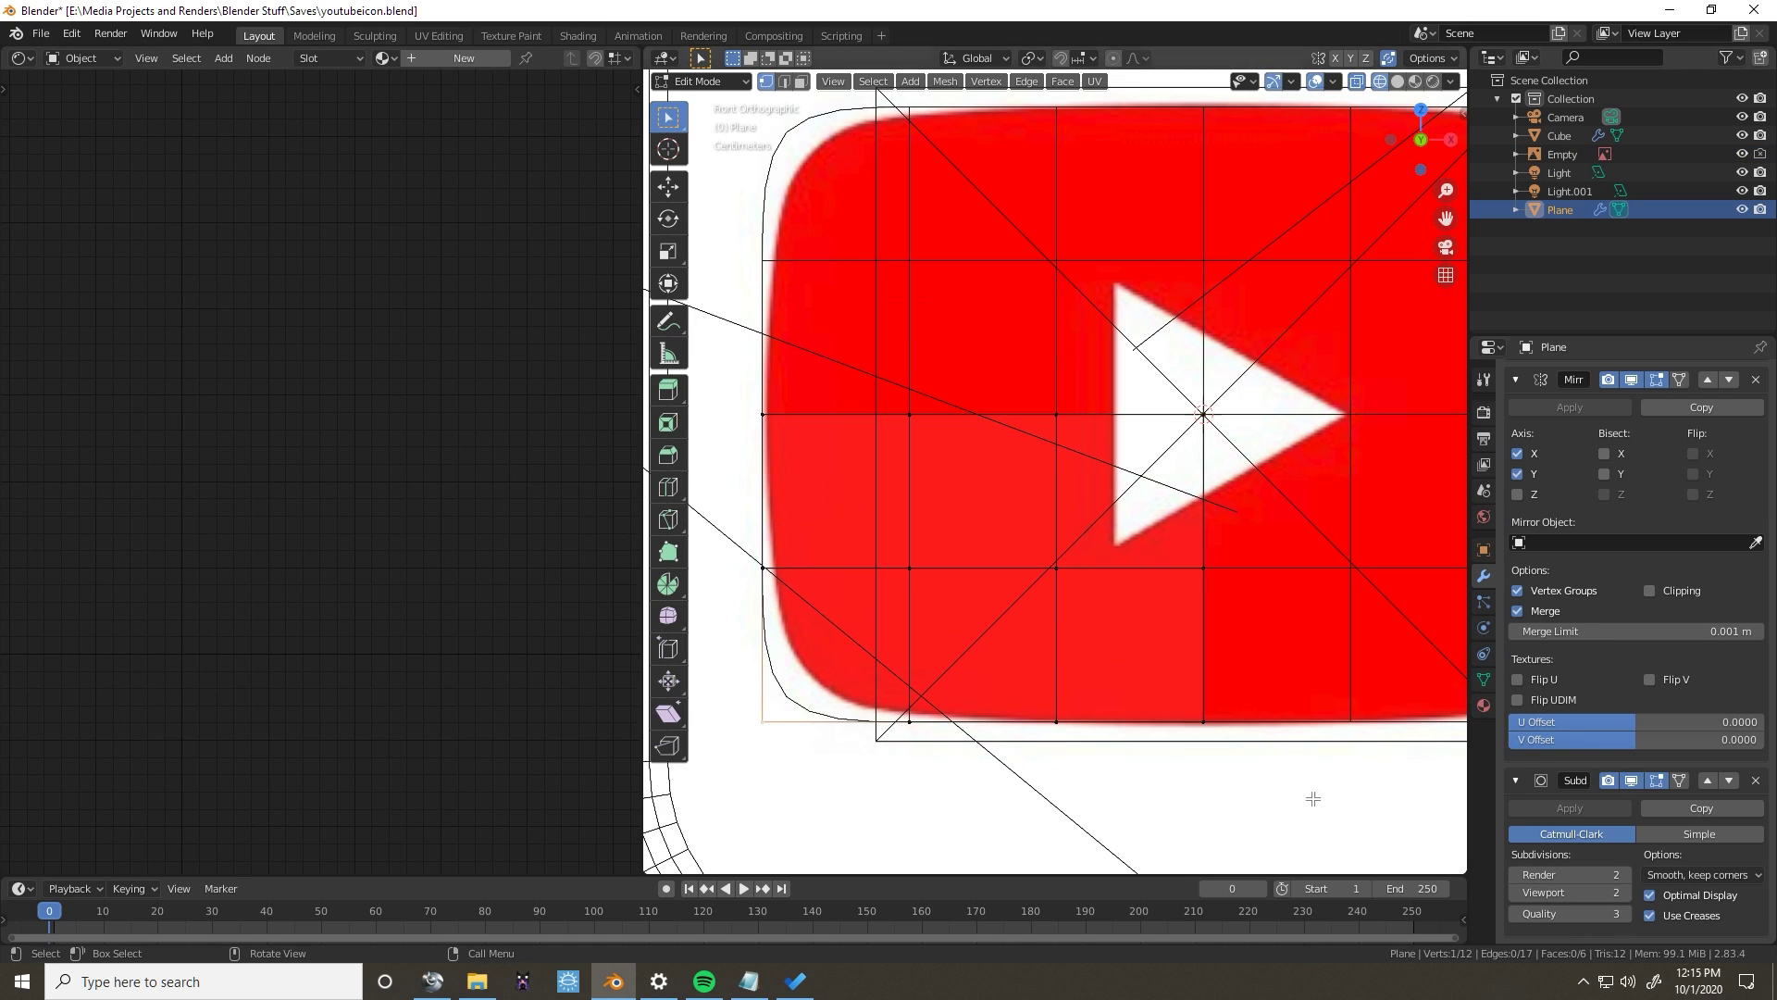
{"action": "key", "text": "g"}
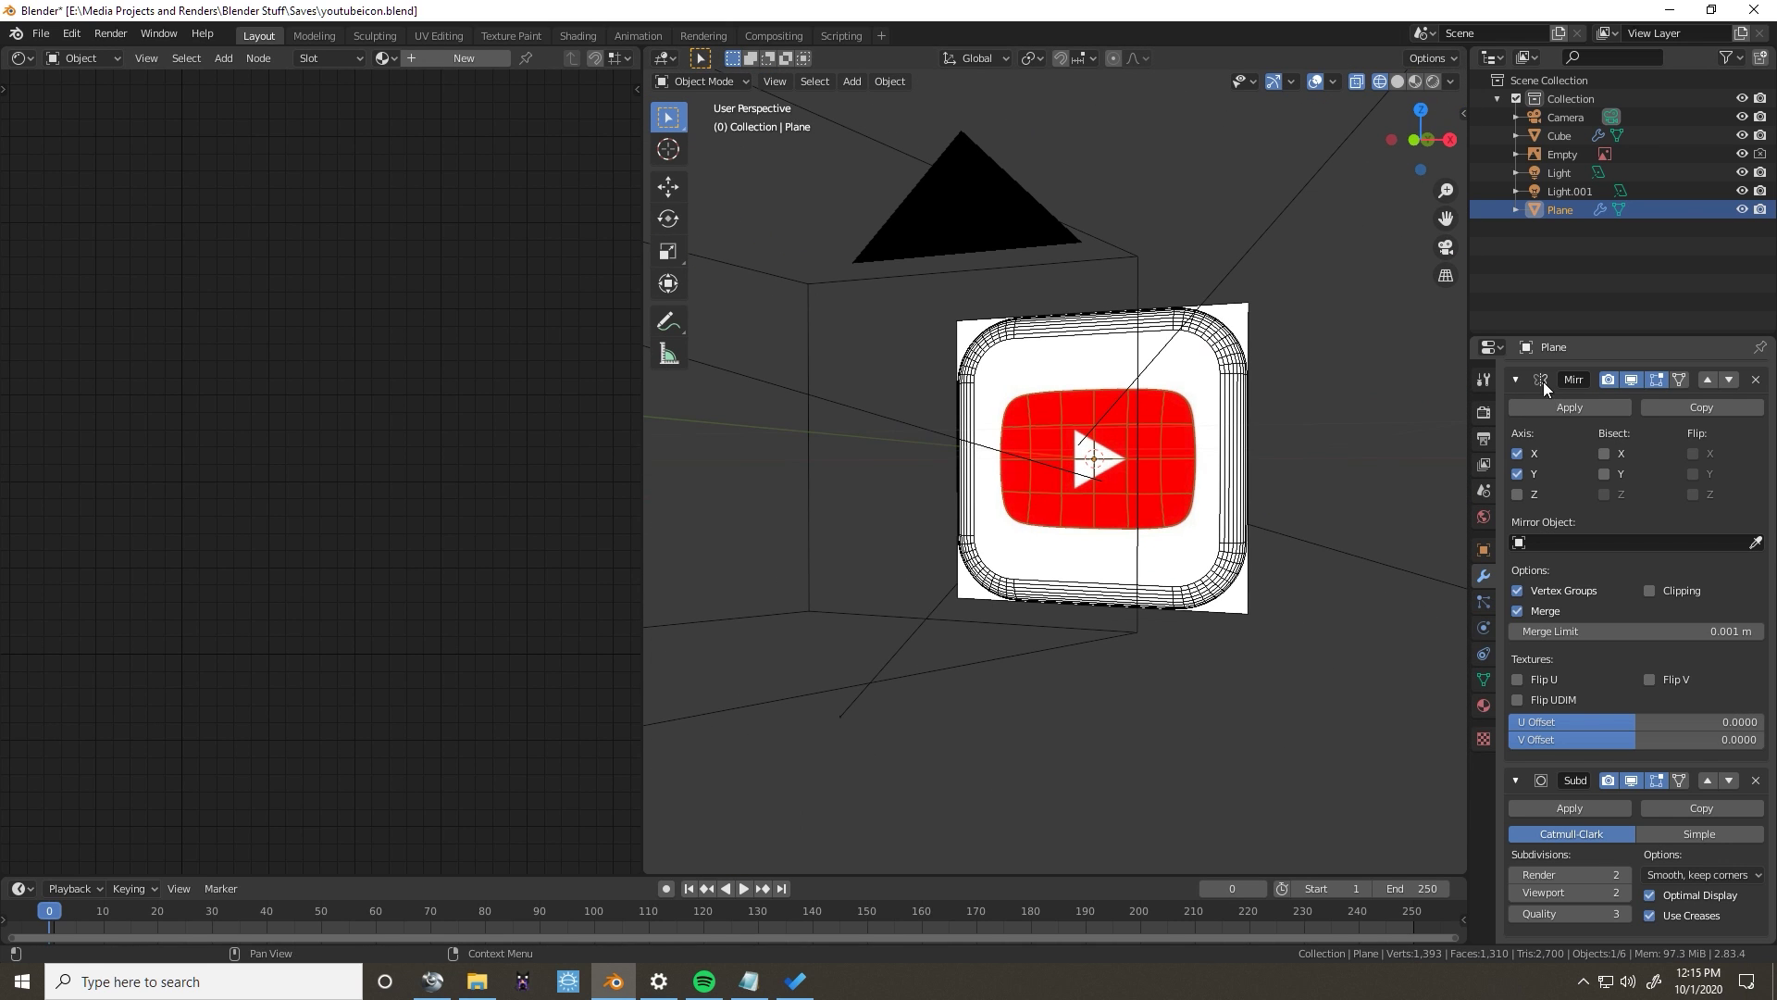
Add a Solidify modifier to the logo plane to give it thickness.
{"action": "left_click", "coordinate": [1542, 381]}
{"action": "left_click", "coordinate": [1610, 666]}
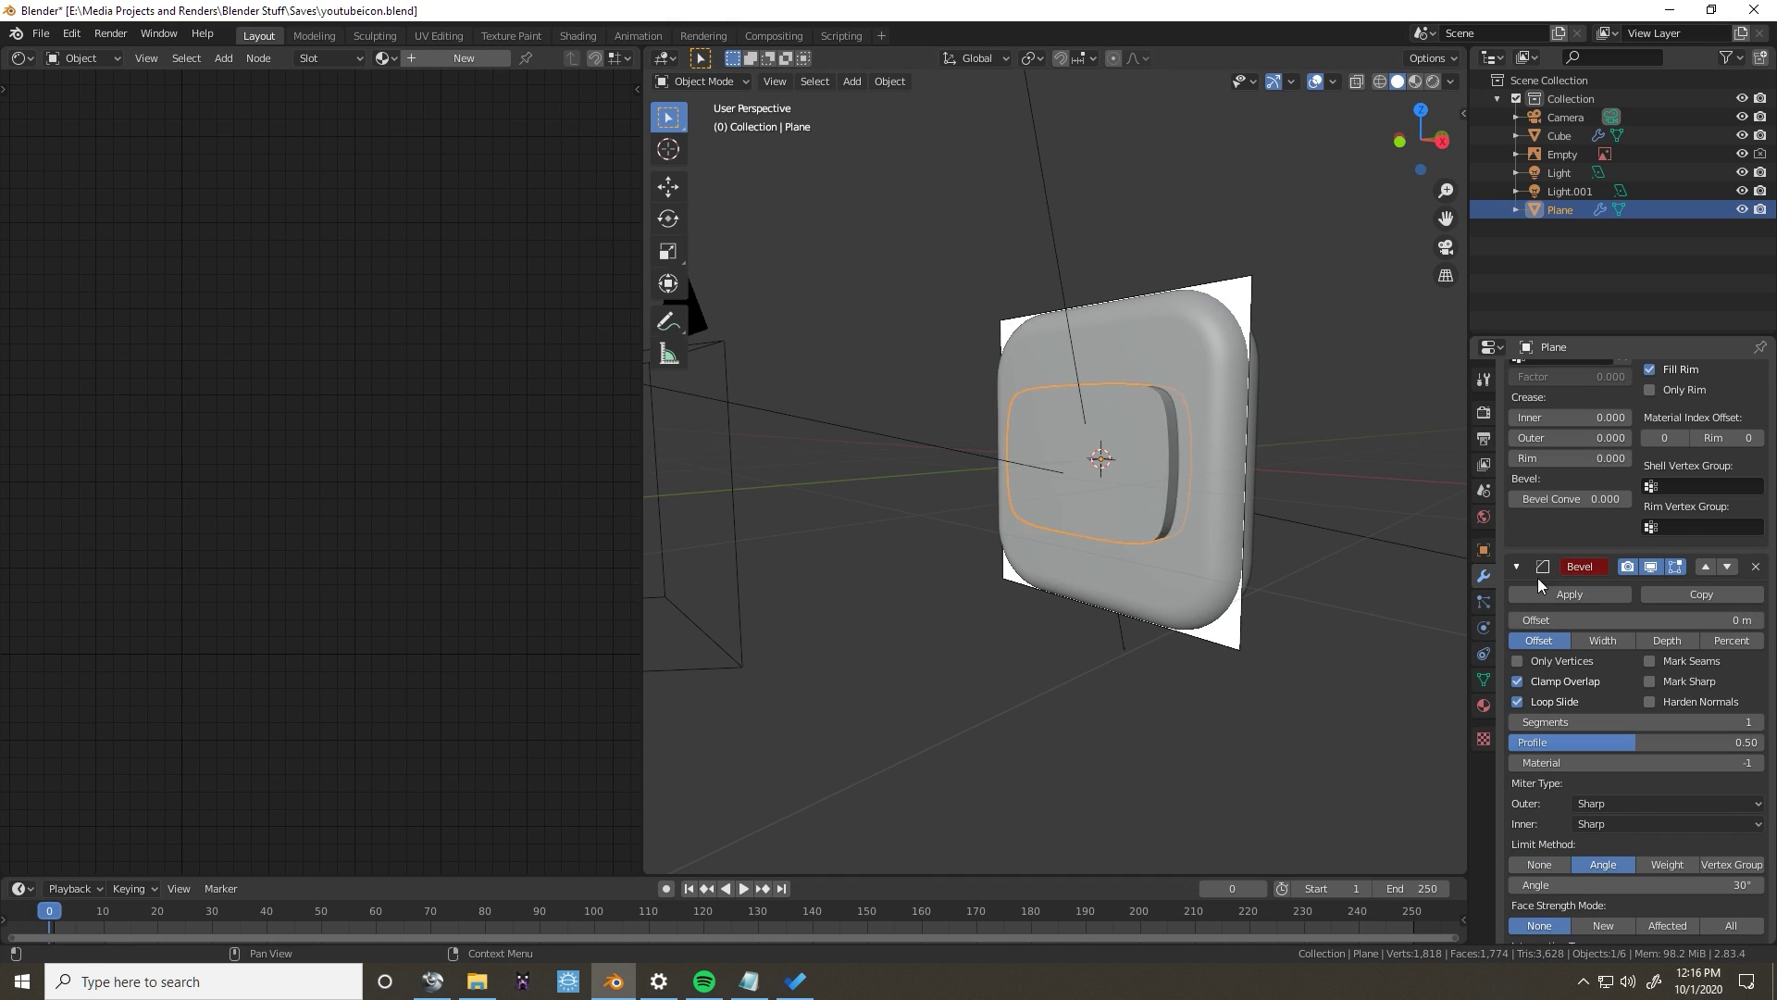
{"action": "scroll", "coordinate": [1588, 641], "scroll_direction": "down", "scroll_amount": 1}
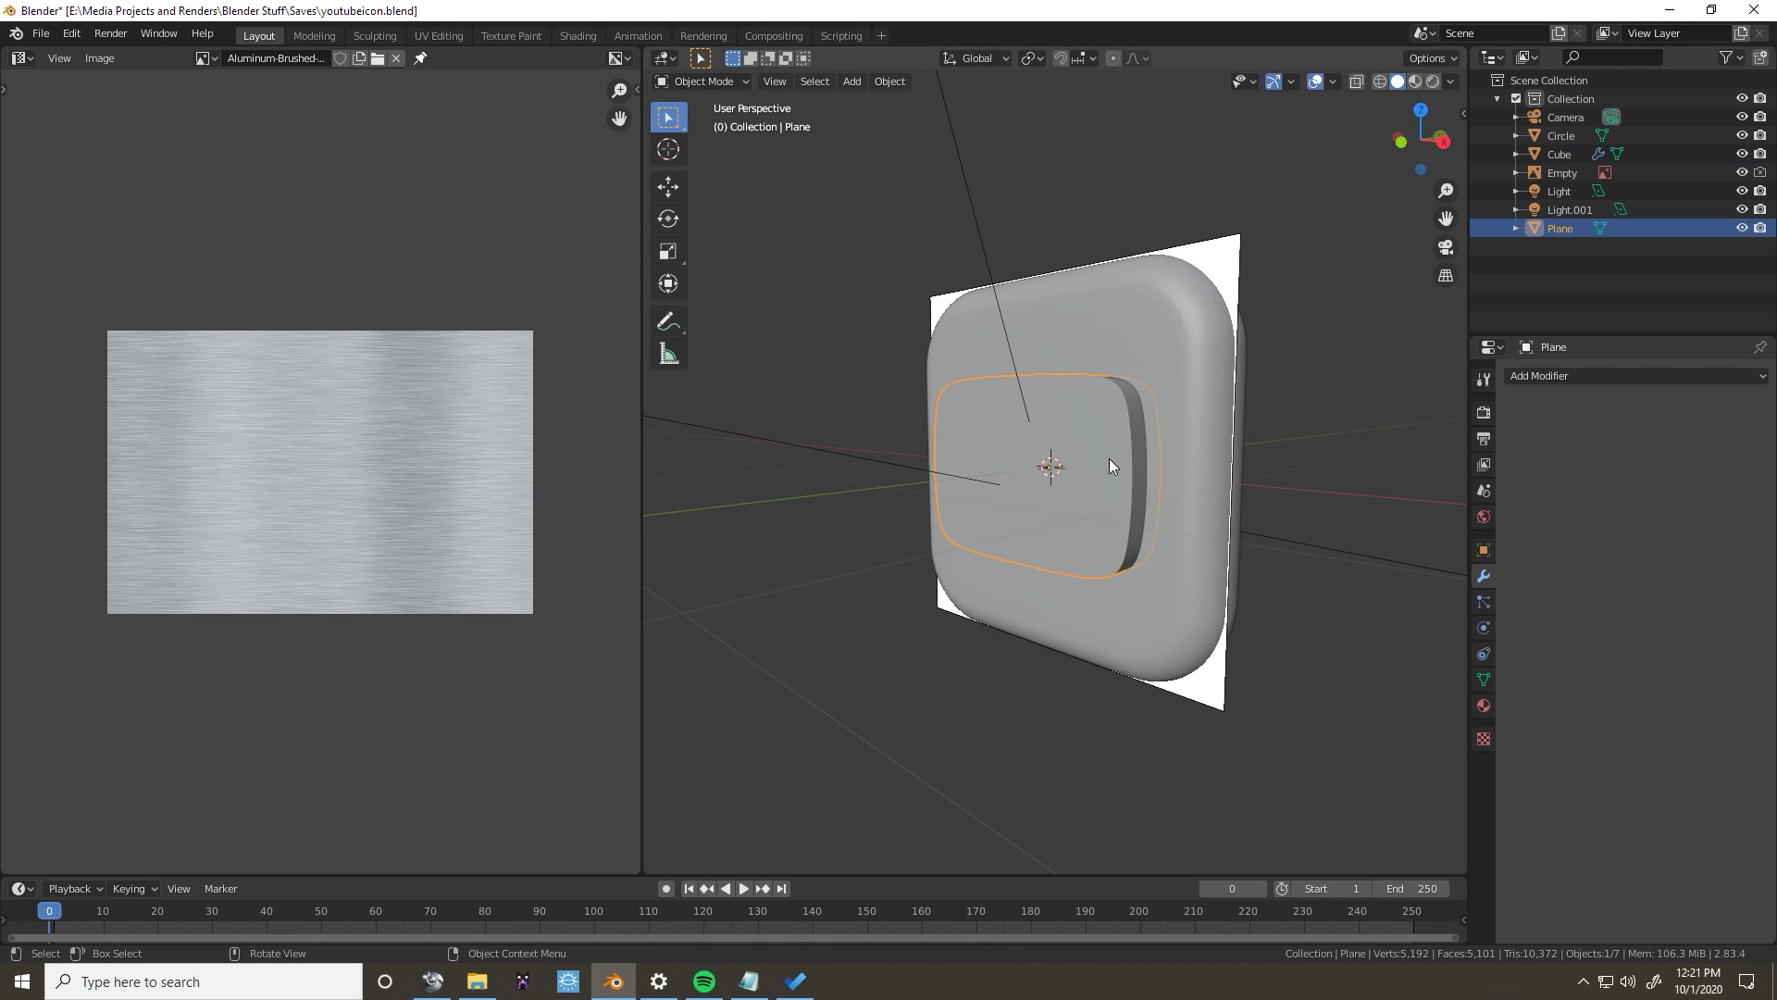
Hide the cutter plane, then orbit and zoom the view to face the icon.
{"action": "key", "text": "h"}
{"action": "middle_click_drag", "start_coordinate": [1109, 458], "coordinate": [1213, 482]}
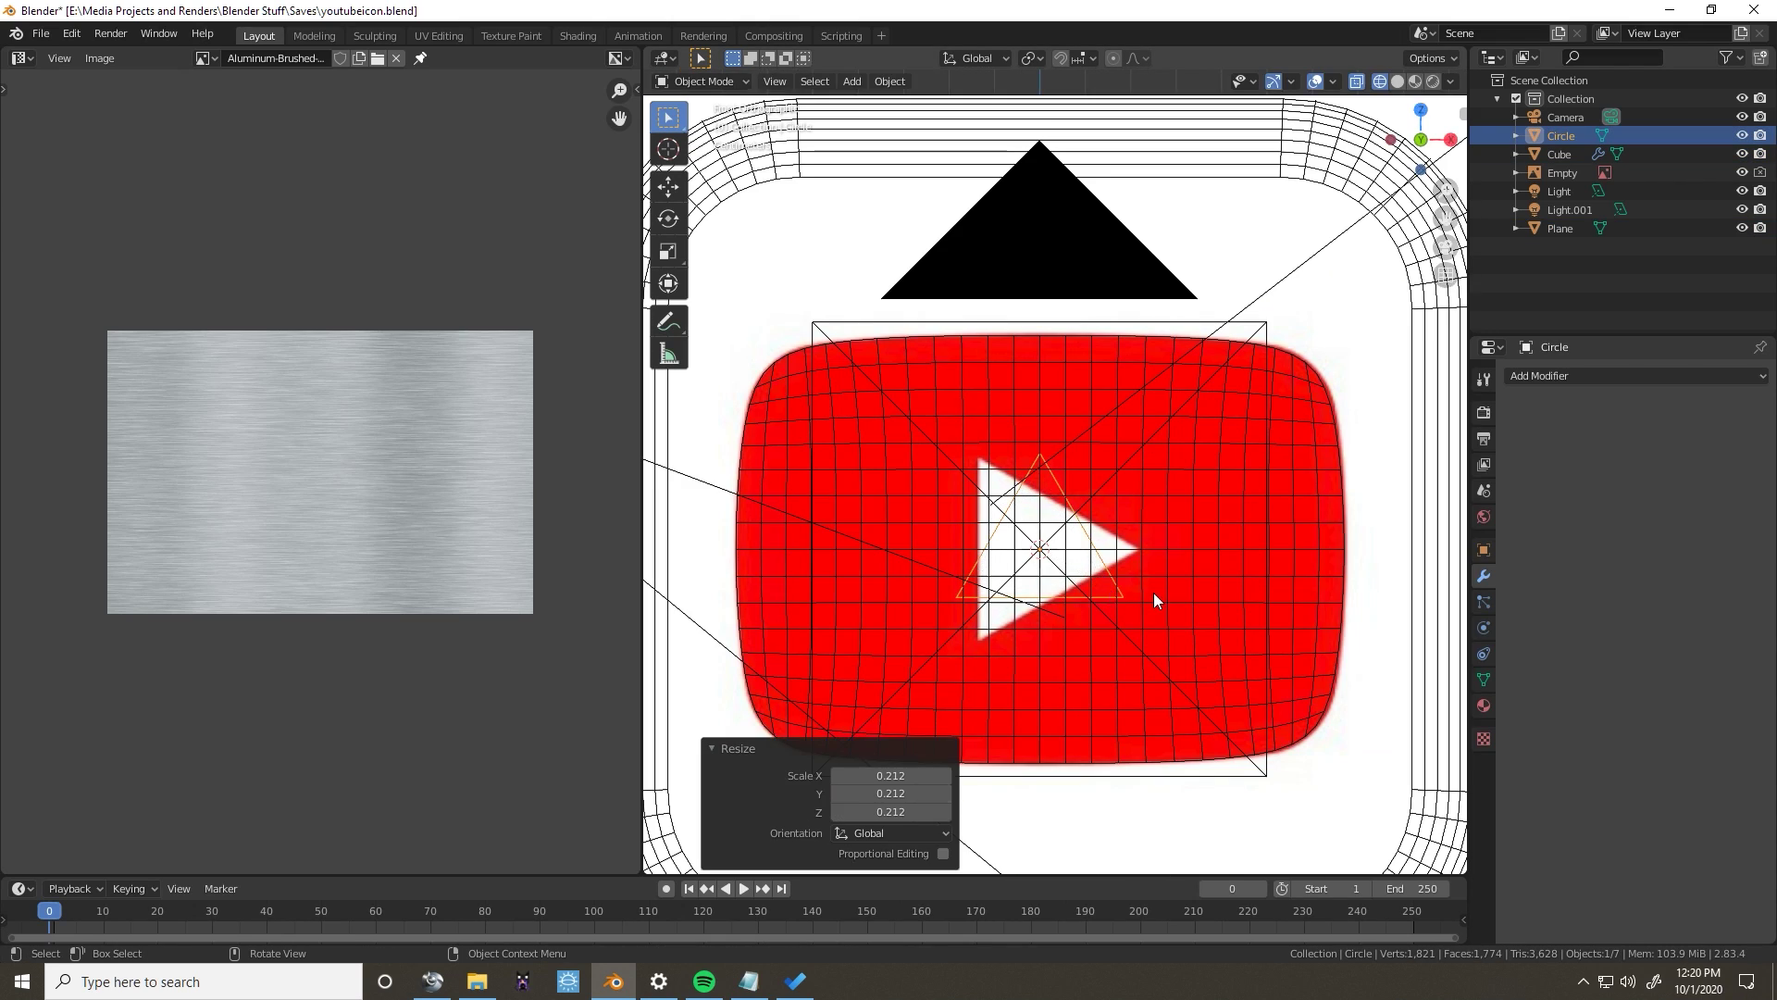
{"action": "scroll", "coordinate": [1153, 592], "scroll_direction": "up", "scroll_amount": 5}
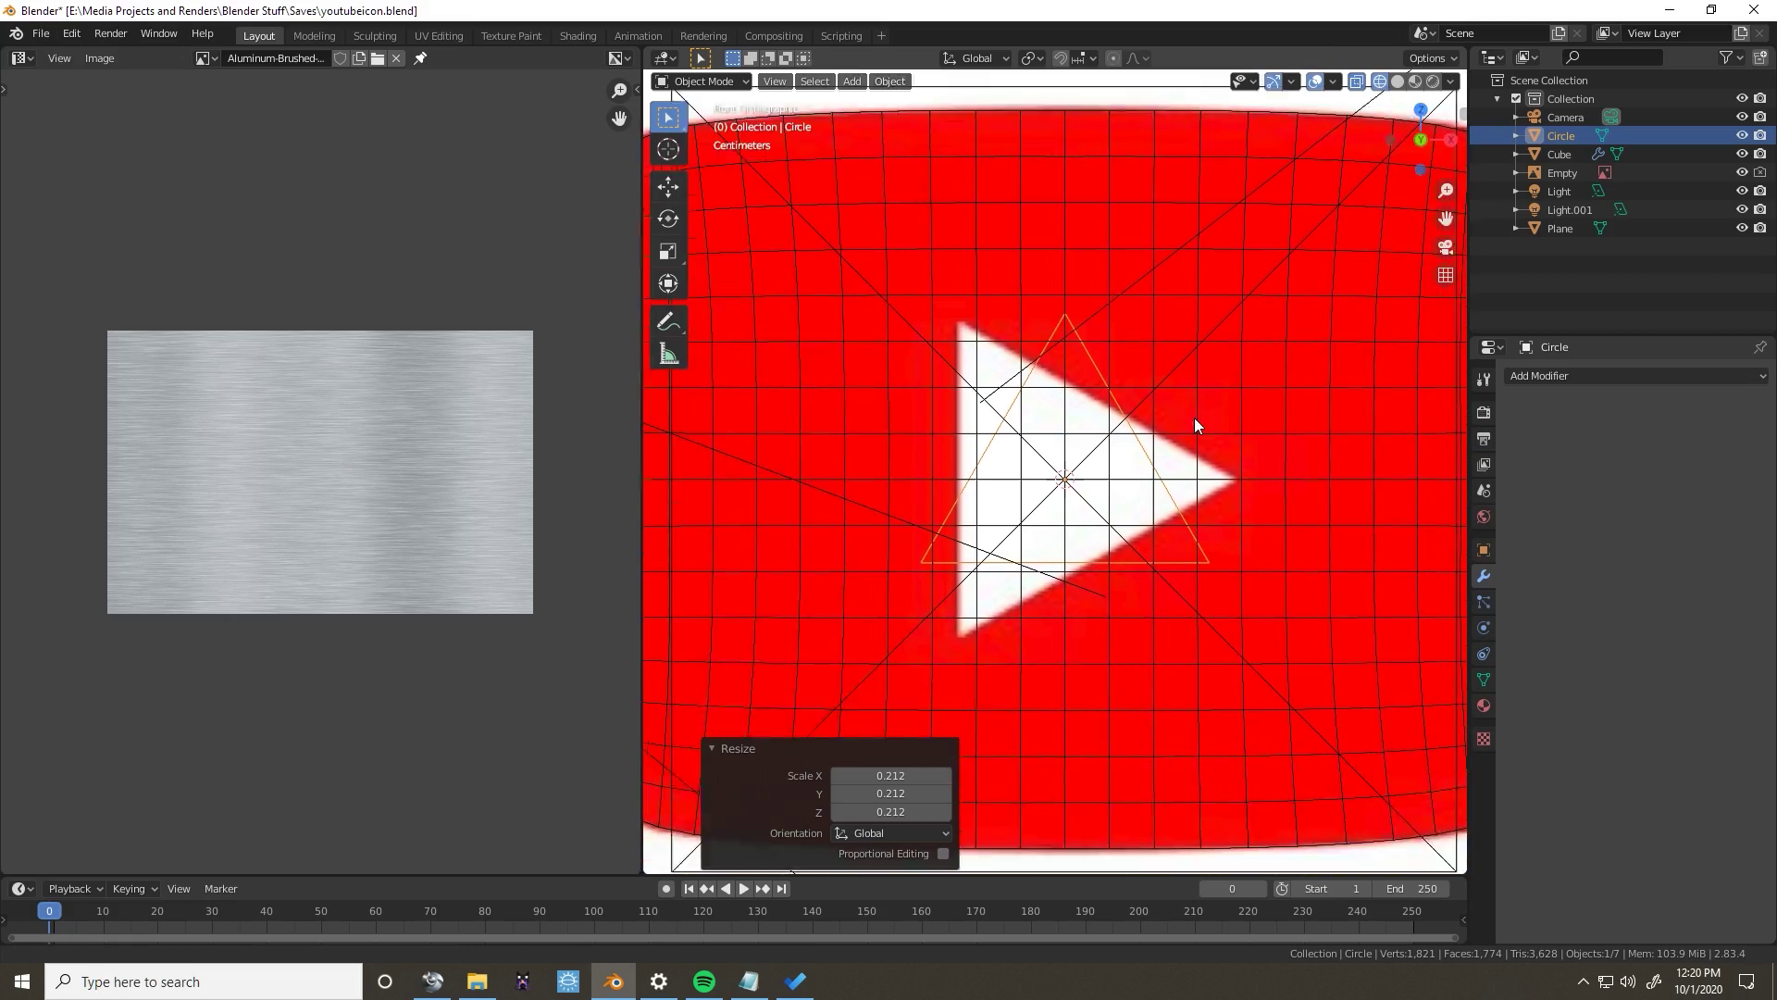
{"action": "scroll", "coordinate": [1198, 431], "scroll_direction": "up", "scroll_amount": 3}
Rotate the play triangle into place, return the base to Object Mode, and raise Specular to 1.000.
{"action": "key", "text": "r"}
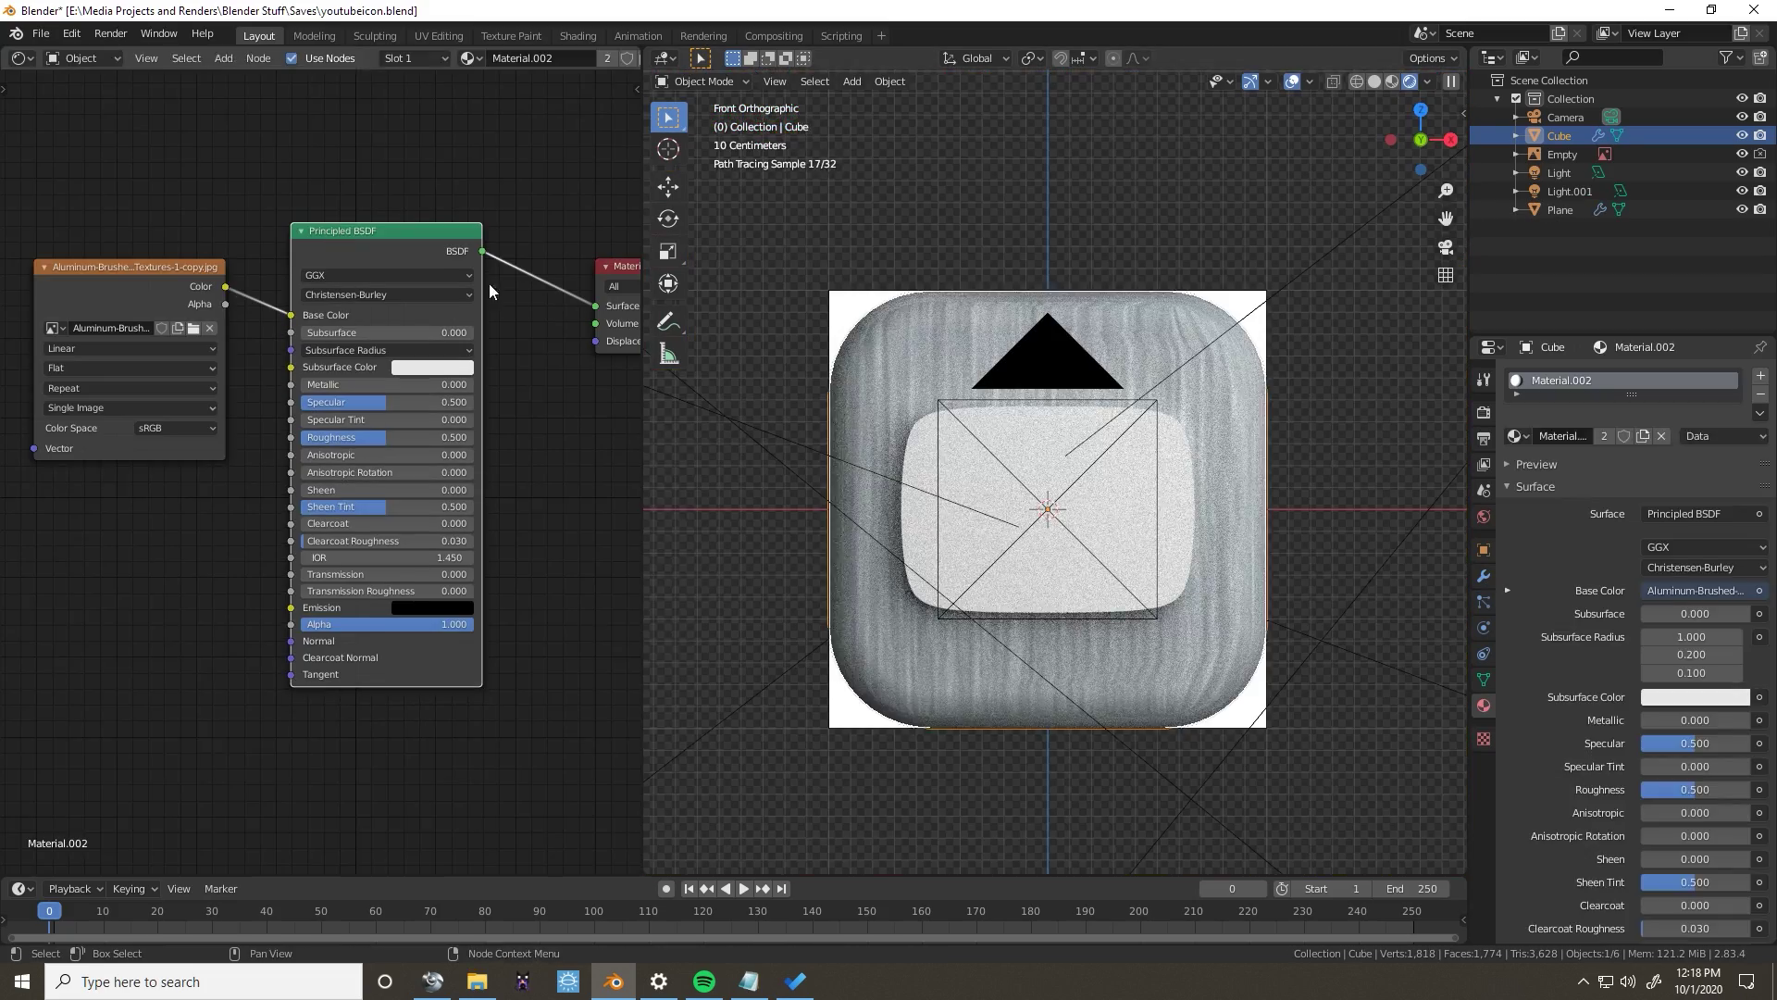
{"action": "key", "text": "a"}
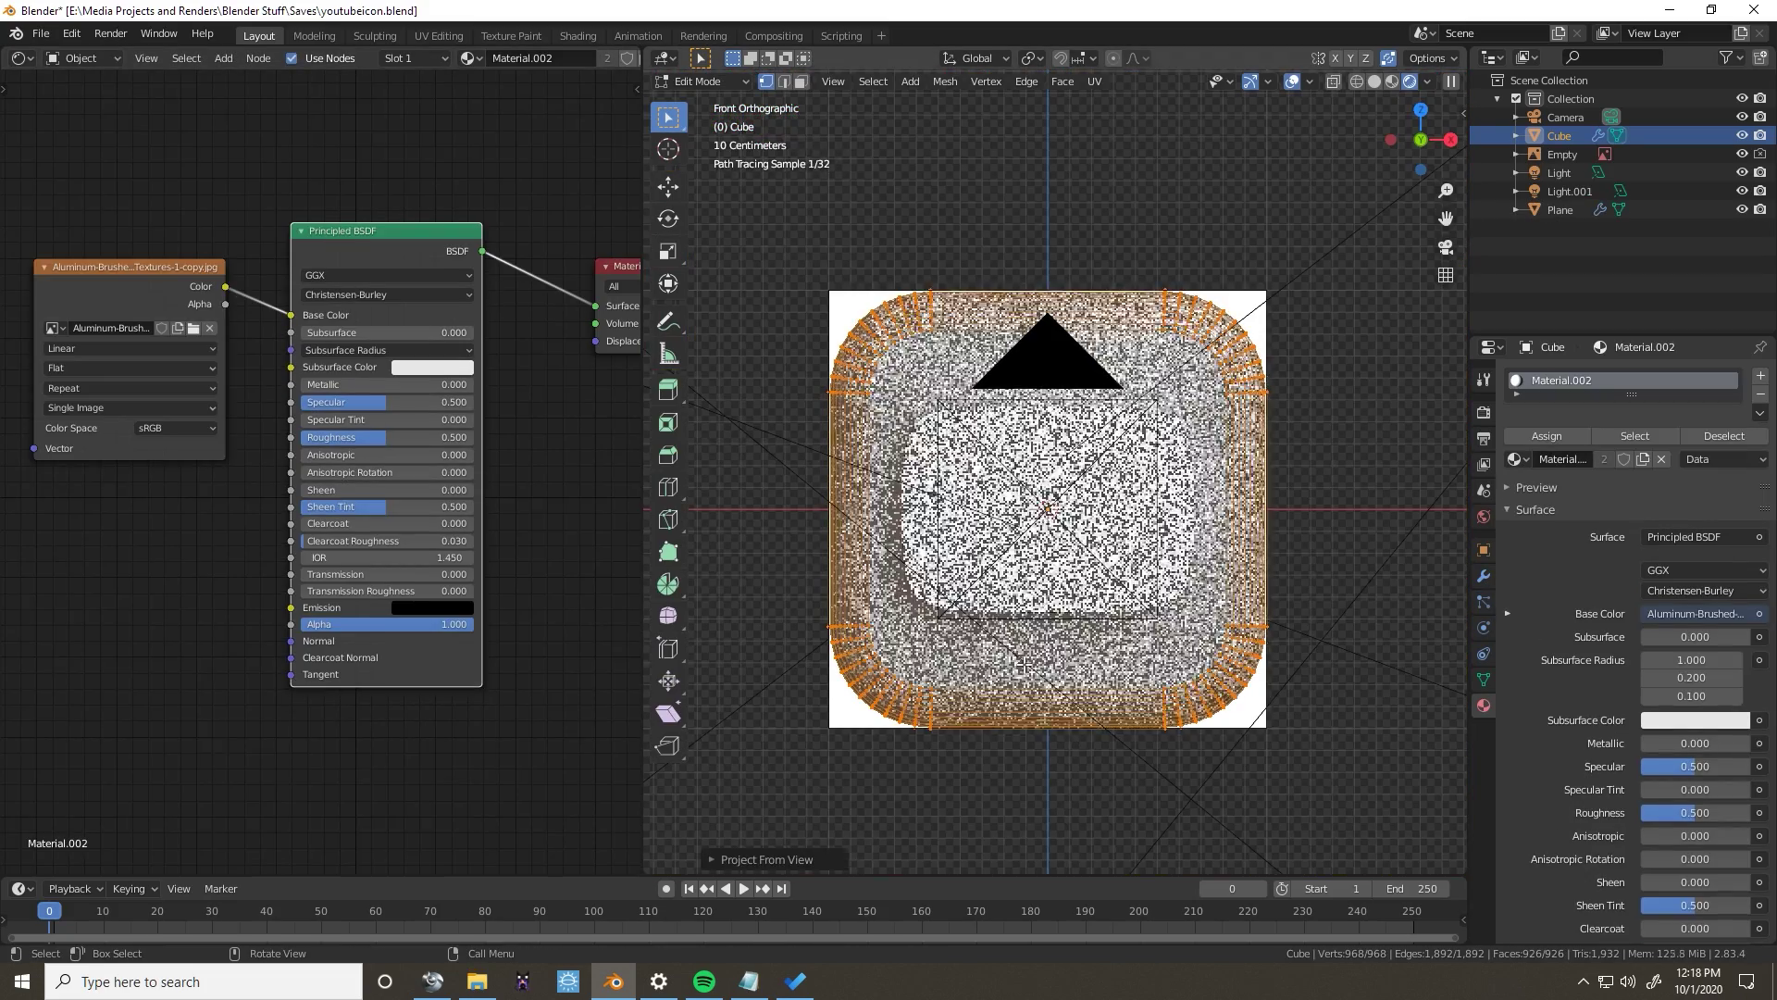
{"action": "key", "text": "Tab"}
{"action": "middle_click_drag", "start_coordinate": [375, 478], "coordinate": [467, 460]}
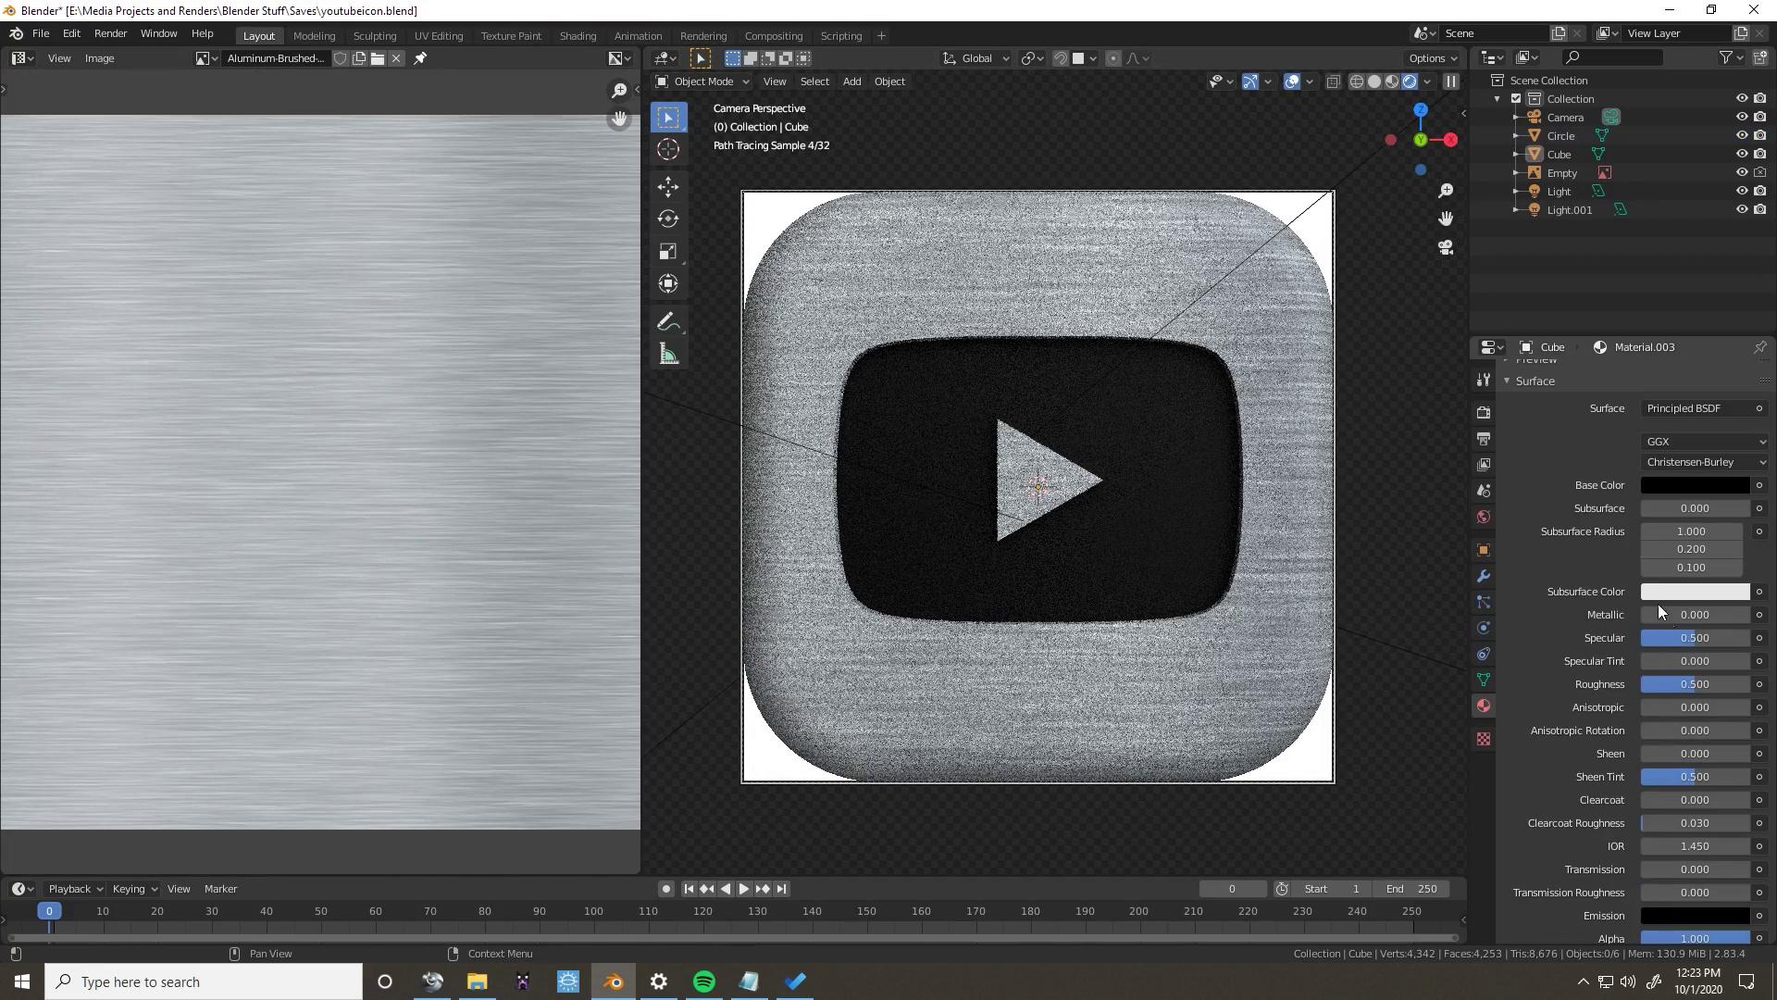
{"action": "left_click_drag", "start_coordinate": [1666, 637], "coordinate": [1644, 683]}
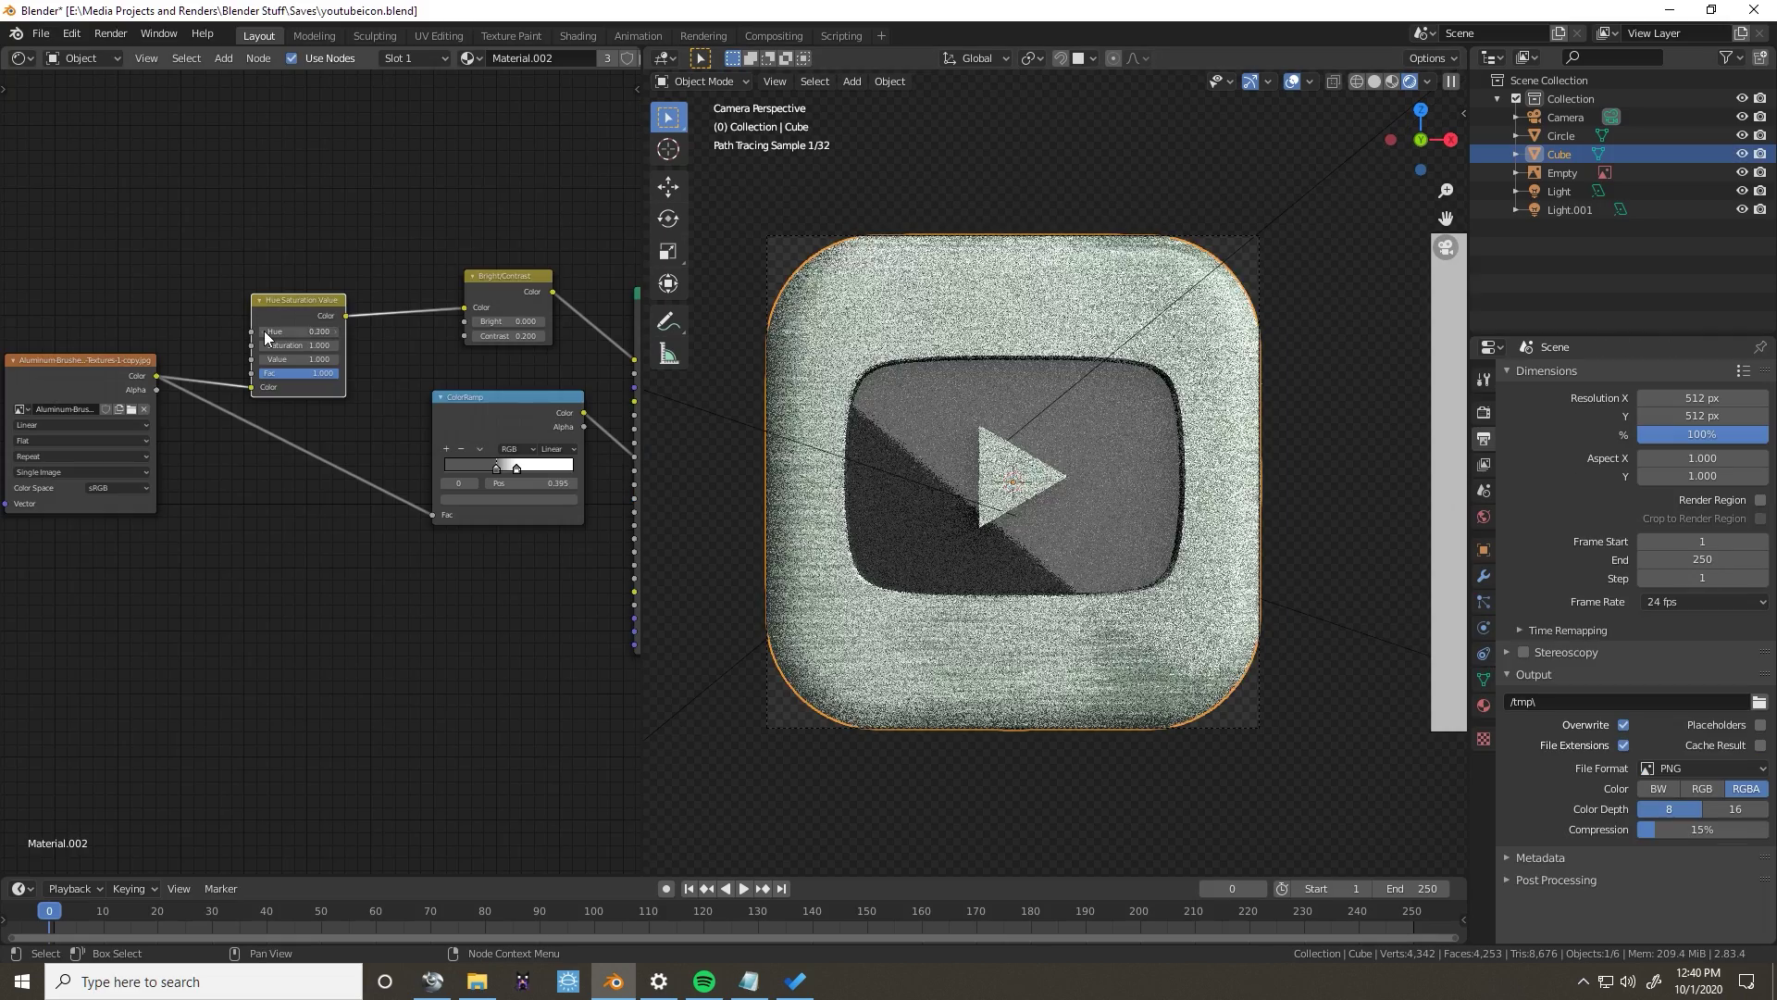
Reset Hue to 0.000, delete the Hue/Saturation node, and add a MixRGB node in its place.
{"action": "left_click_drag", "start_coordinate": [264, 331], "coordinate": [222, 330]}
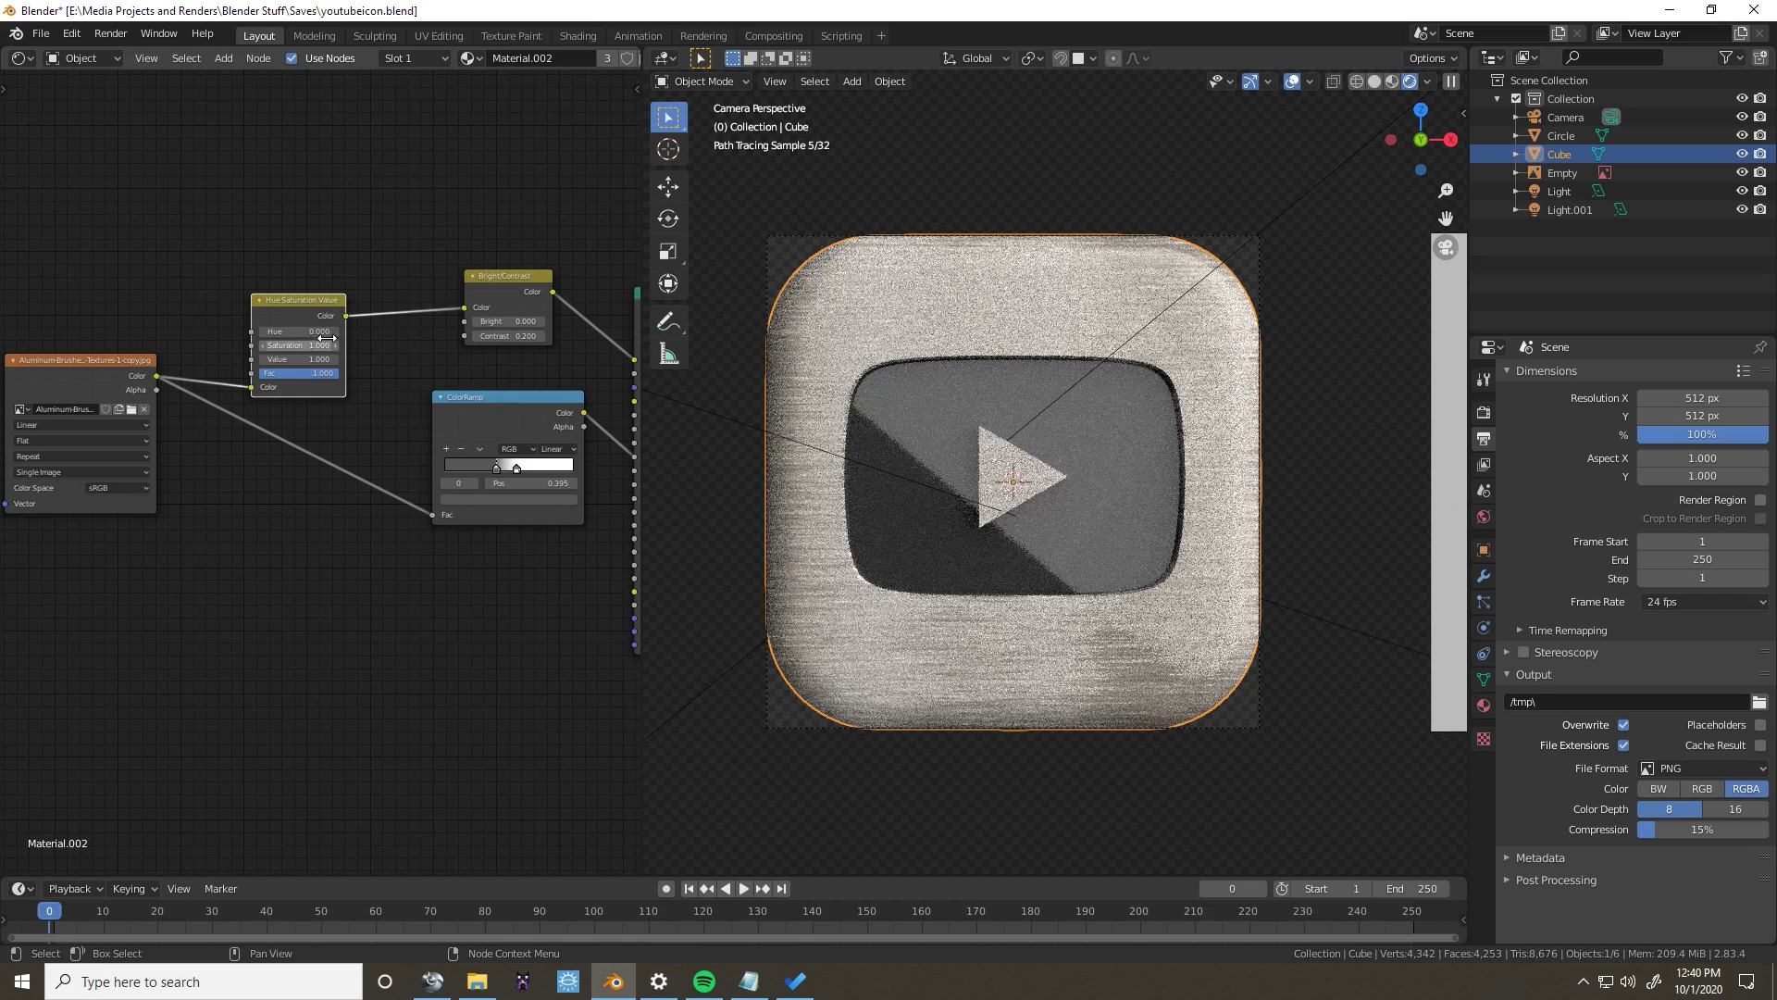
{"action": "key", "text": "x"}
{"action": "key", "text": "shift+a"}
{"action": "mouse_move", "coordinate": [313, 314]}
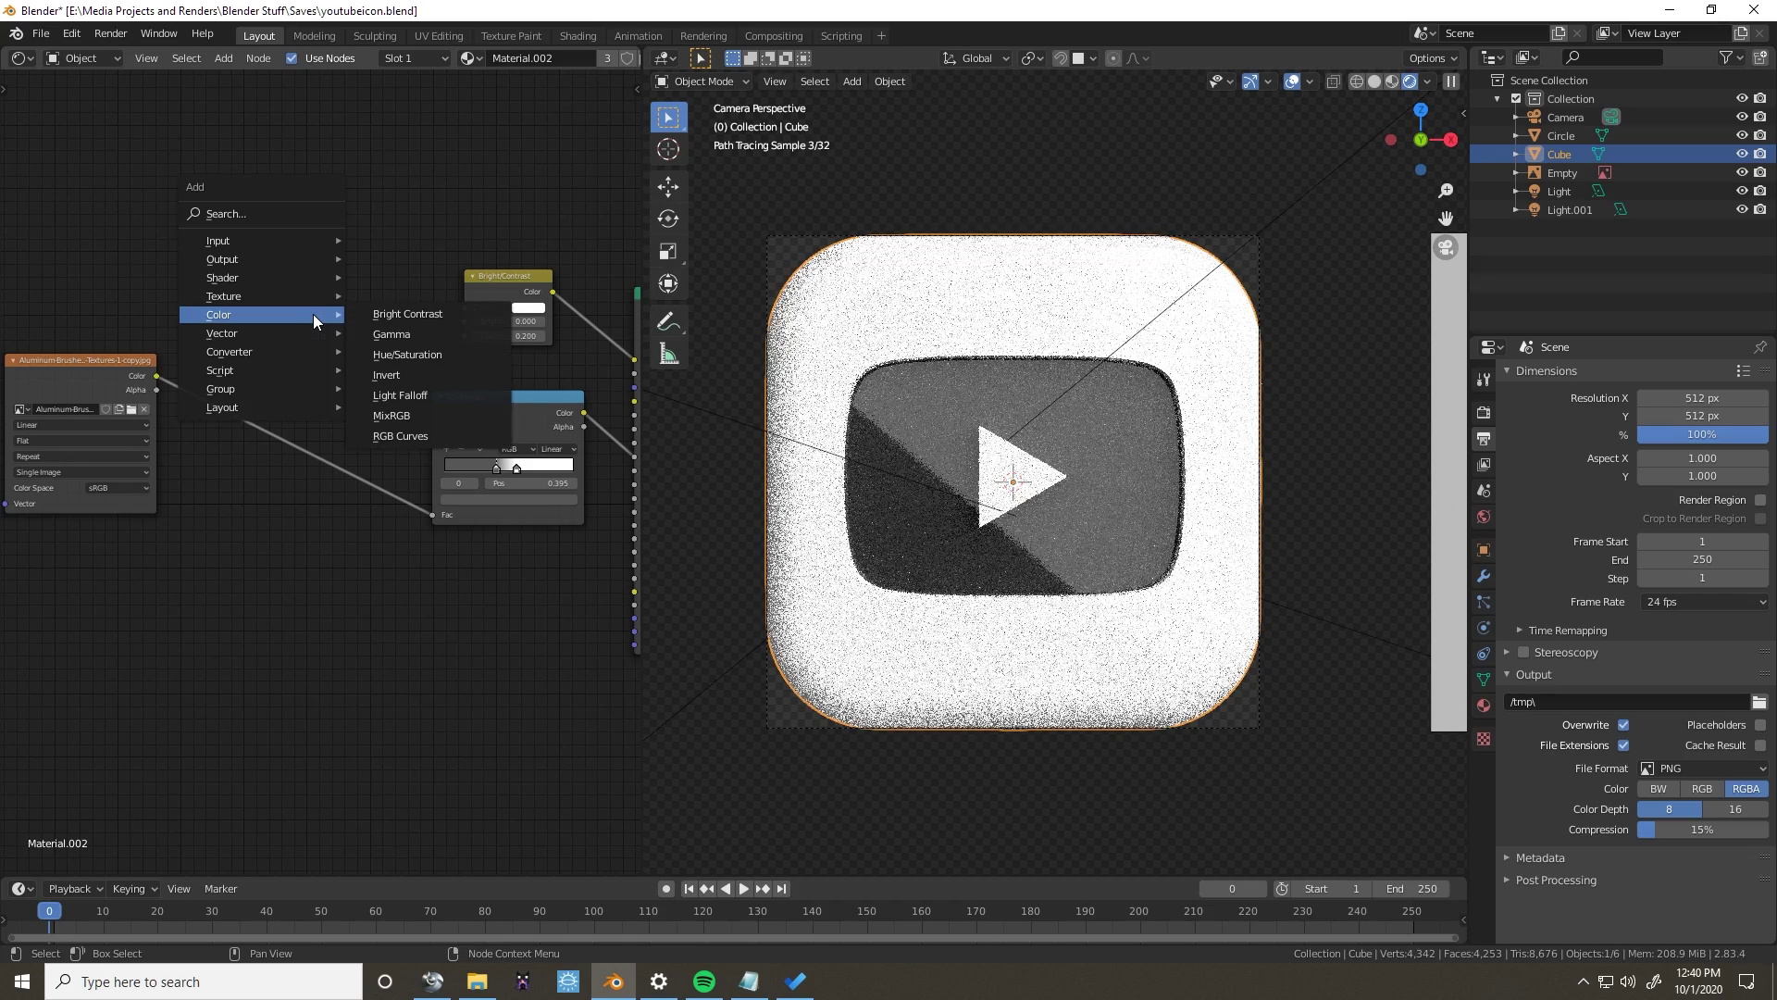
{"action": "left_click", "coordinate": [404, 414]}
{"action": "left_click", "coordinate": [329, 319]}
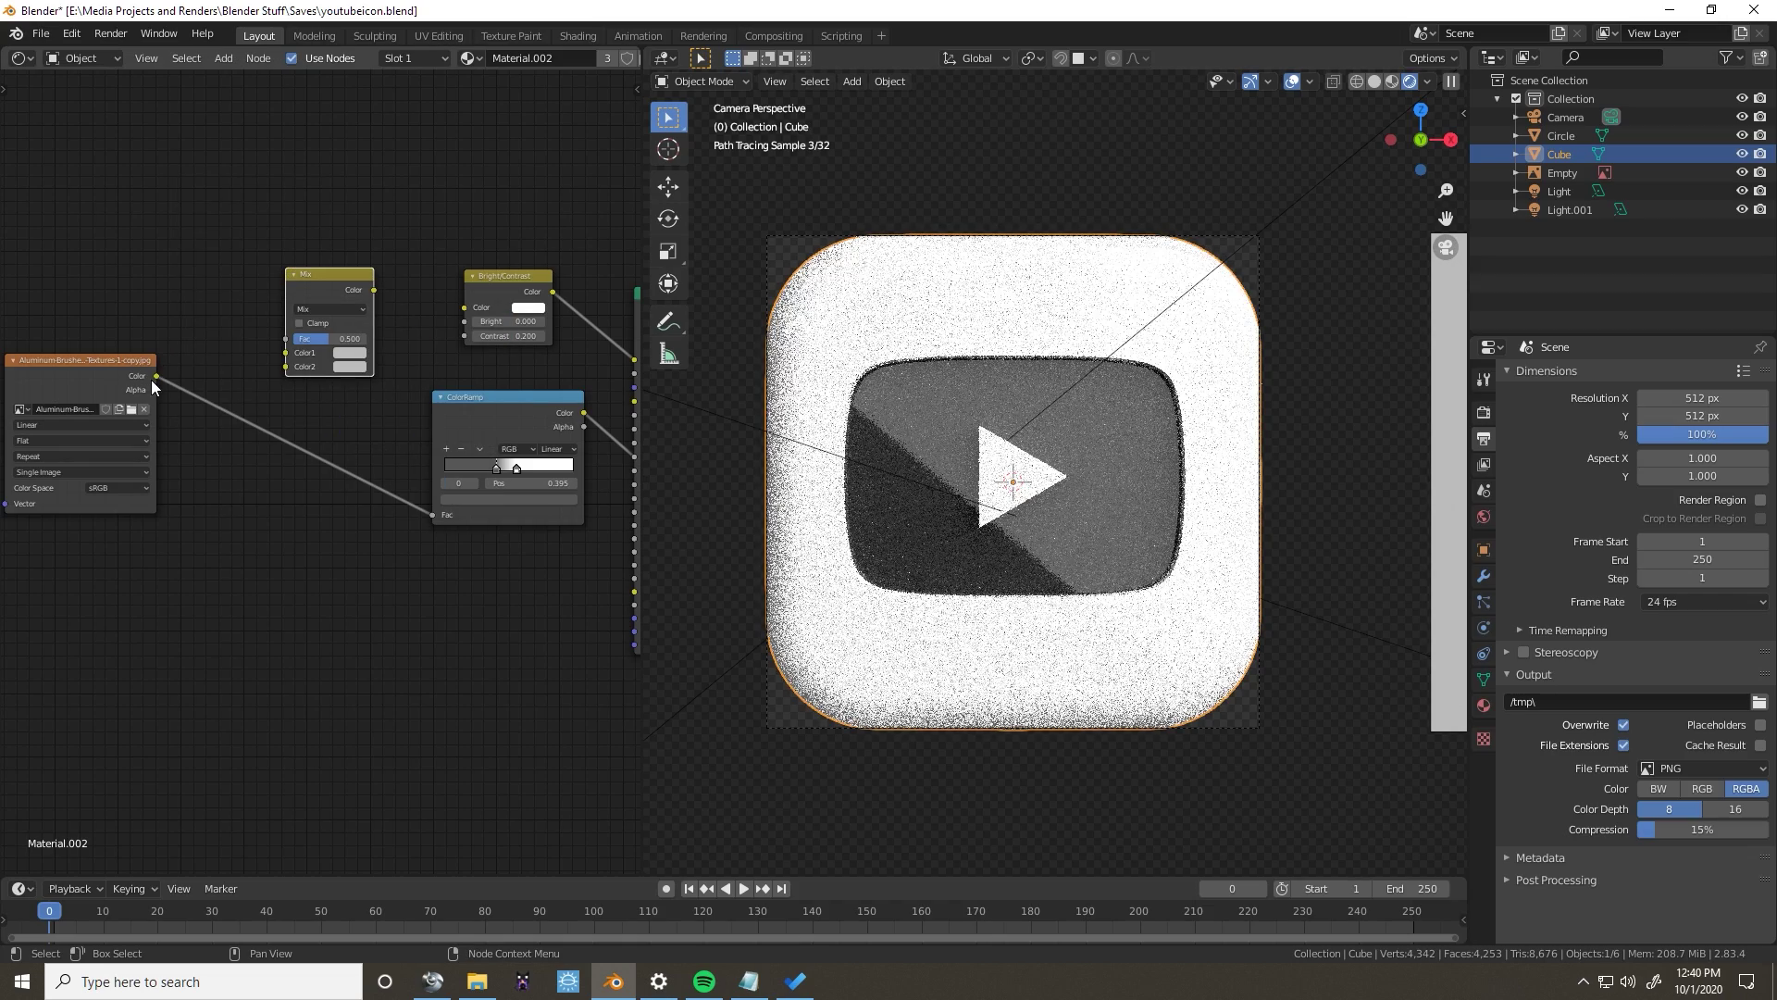
Wire texture Color into Mix Color1, set blend mode to Color, and feed Bright/Contrast.
{"action": "left_click_drag", "start_coordinate": [159, 375], "coordinate": [285, 353]}
{"action": "left_click", "coordinate": [331, 309]}
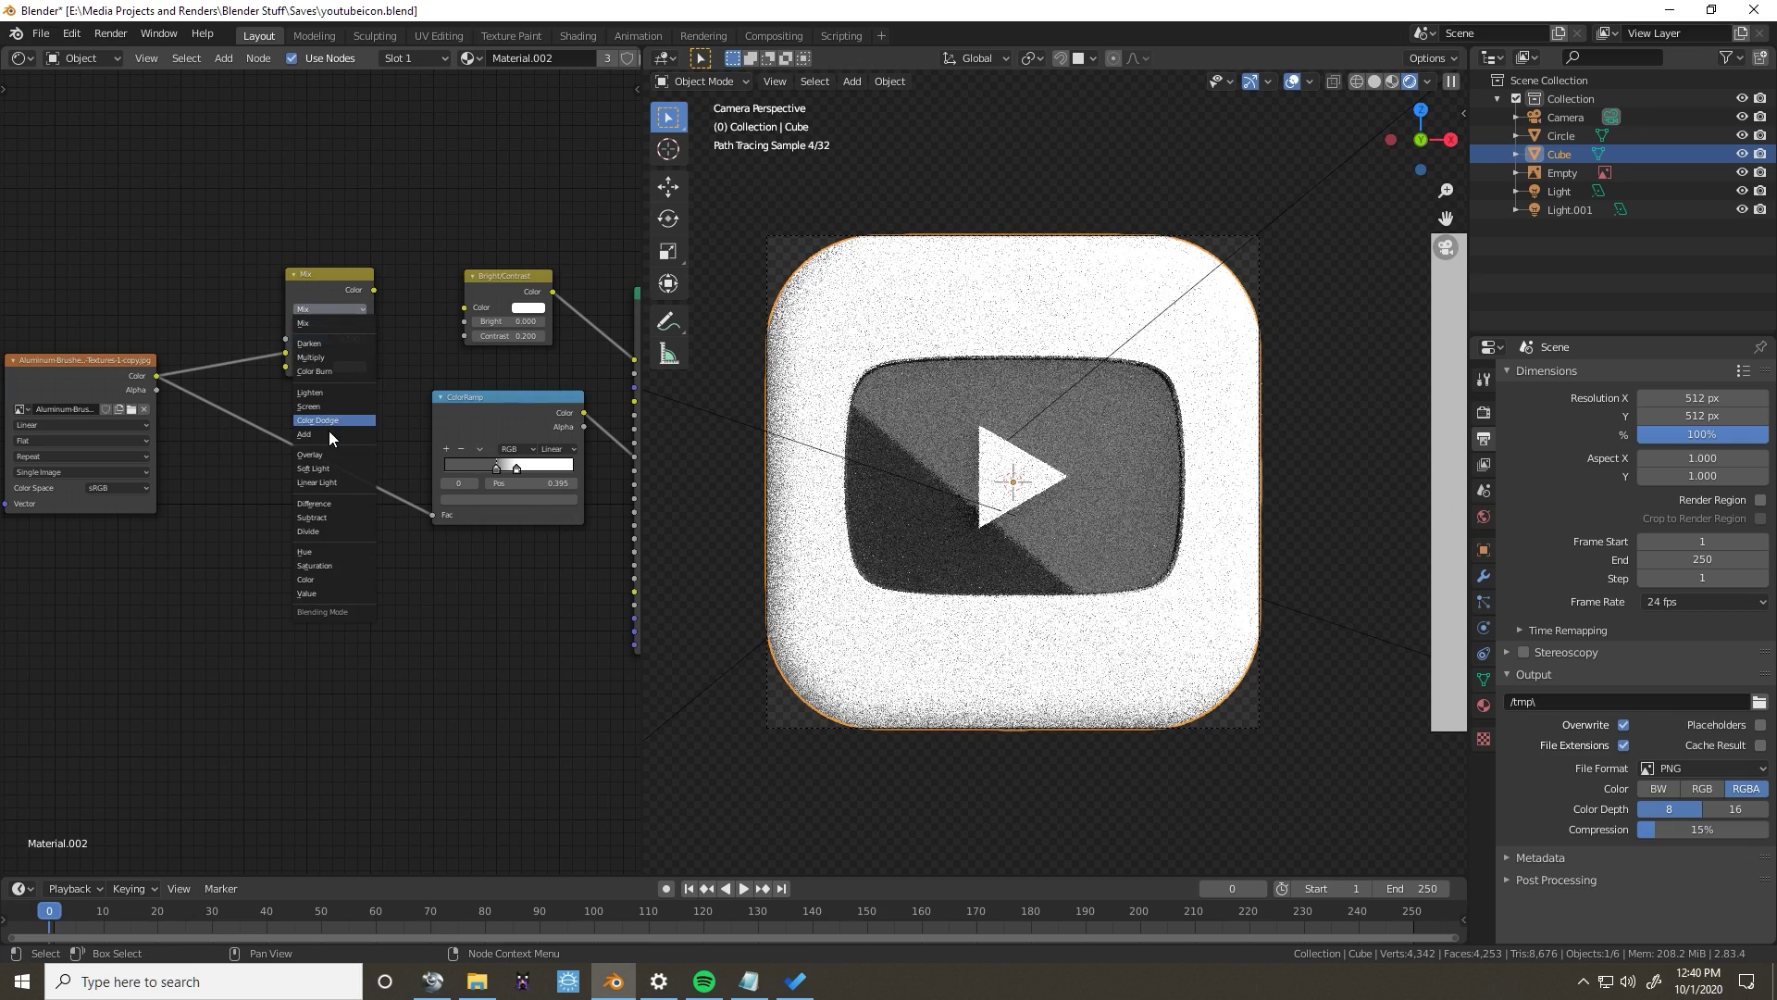
{"action": "left_click", "coordinate": [326, 577]}
{"action": "left_click_drag", "start_coordinate": [374, 290], "coordinate": [465, 308]}
{"action": "scroll", "coordinate": [292, 394], "scroll_direction": "up", "scroll_amount": 2}
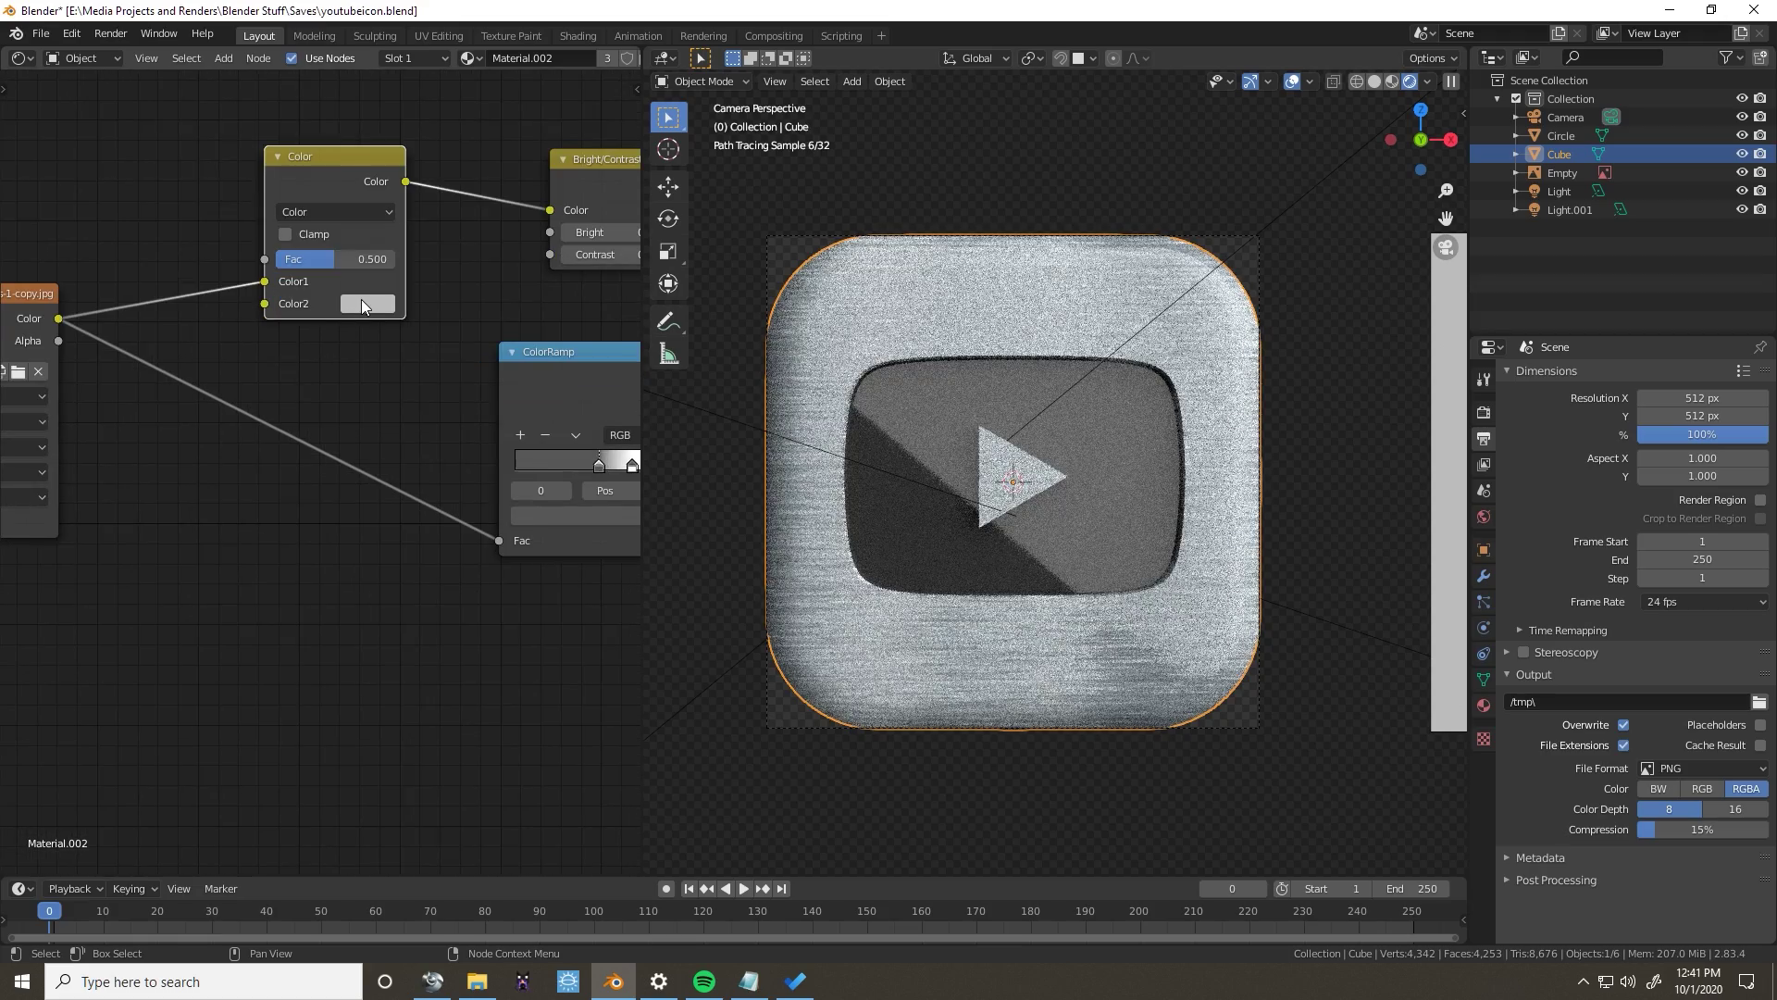
{"action": "left_click", "coordinate": [361, 298]}
Tint the Mix node's Color2 gold and check gold play-button reference images.
{"action": "left_click_drag", "start_coordinate": [400, 331], "coordinate": [404, 414]}
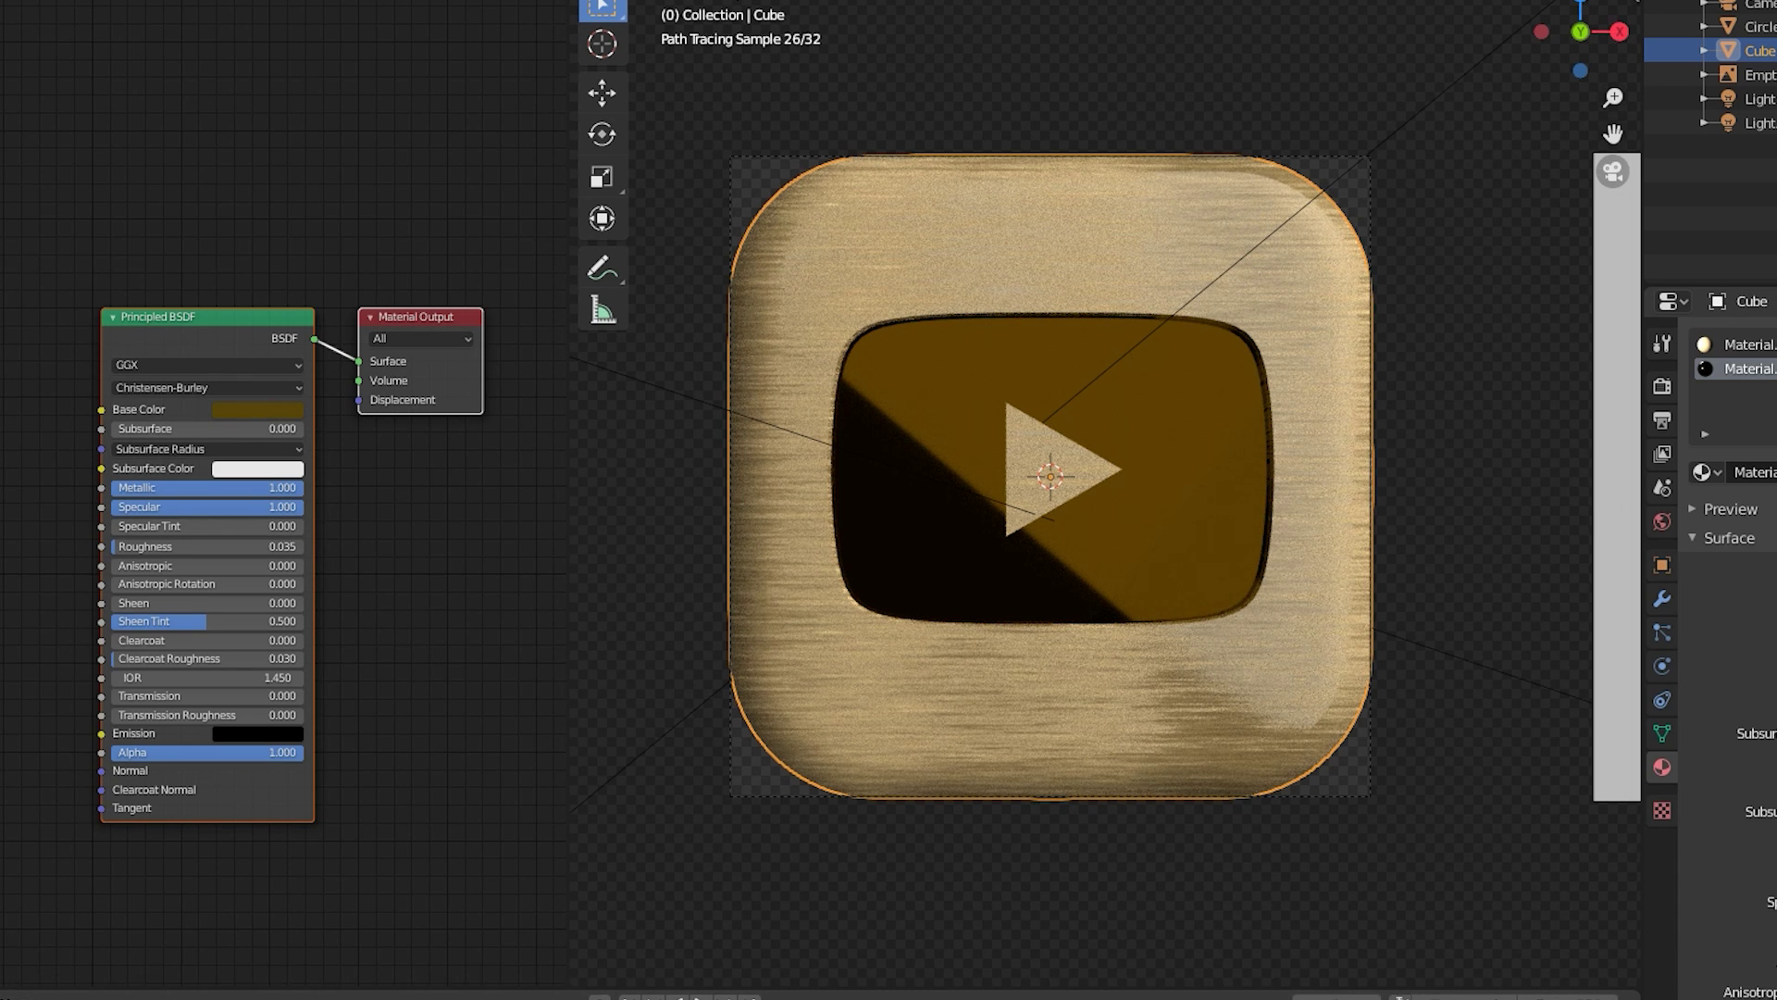
{"action": "left_click", "coordinate": [309, 995]}
{"action": "left_click", "coordinate": [532, 967]}
{"action": "left_click", "coordinate": [278, 409]}
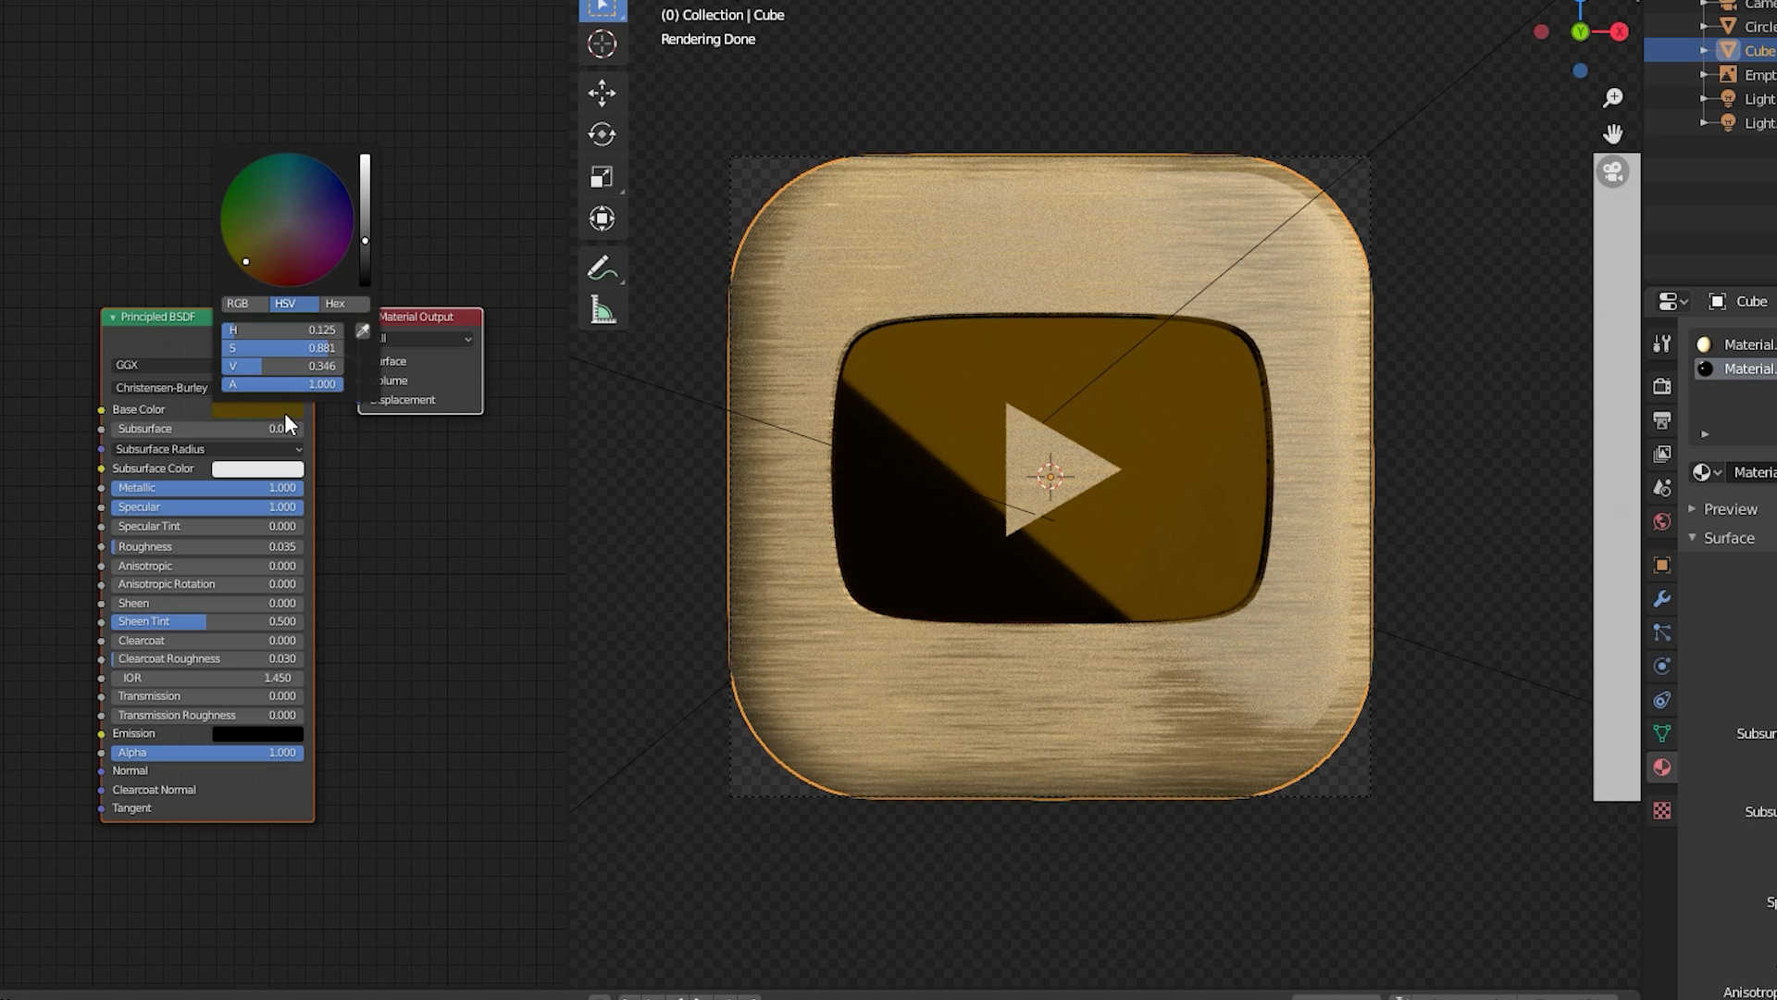